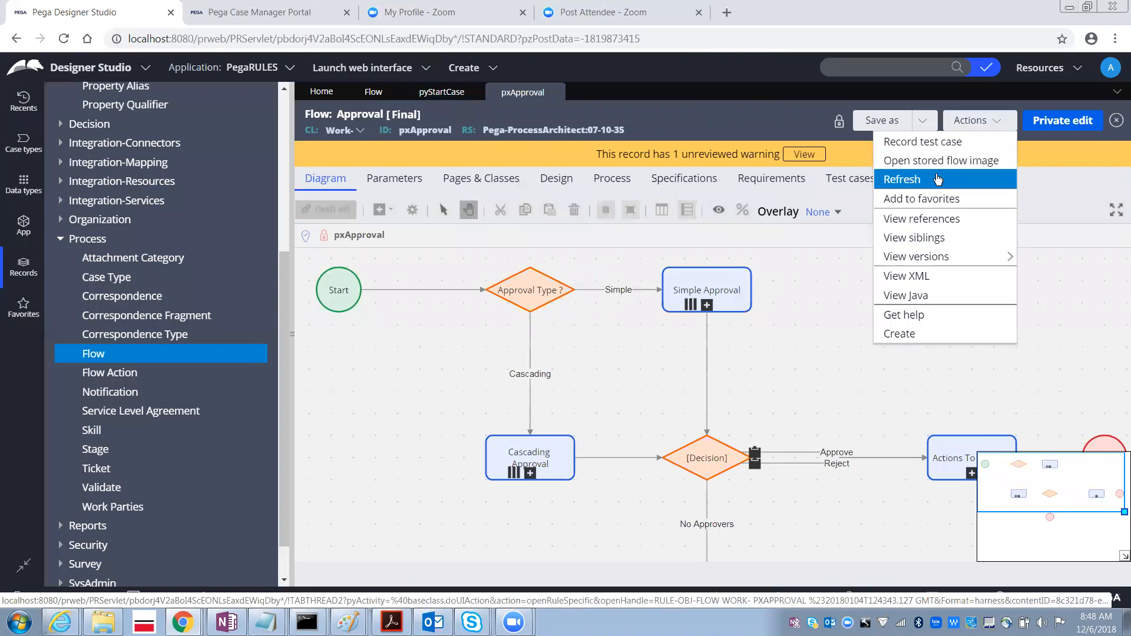
# - Open the MainFlow rule of PegaAccel-PredictiveAnalytics from the flow instances list and run it
pyautogui.click(846, 306)
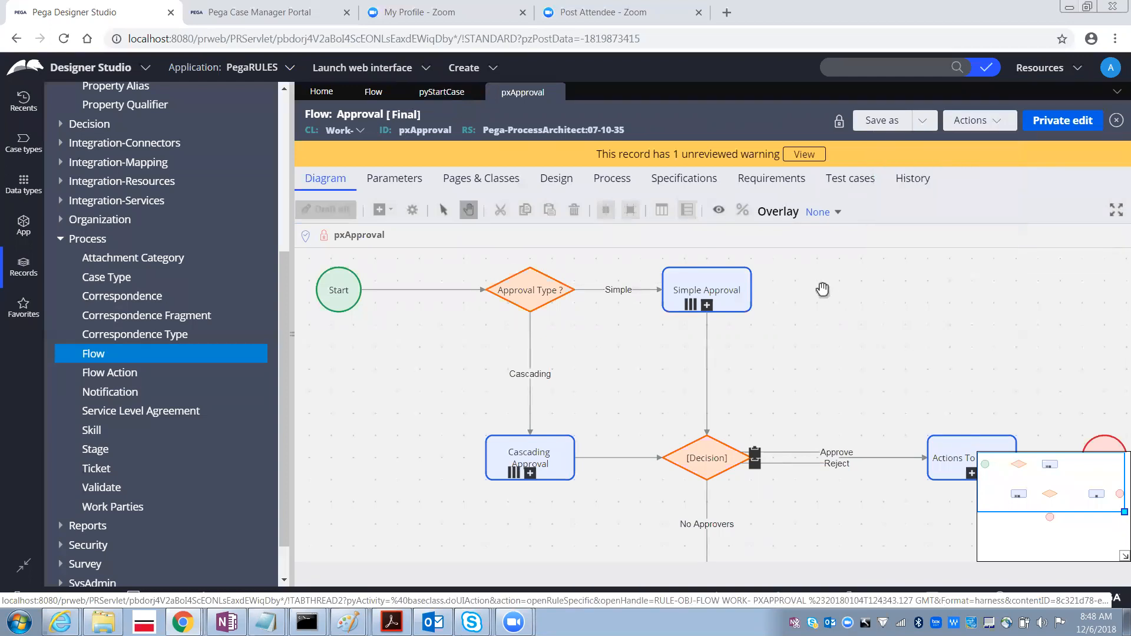
pyautogui.click(371, 93)
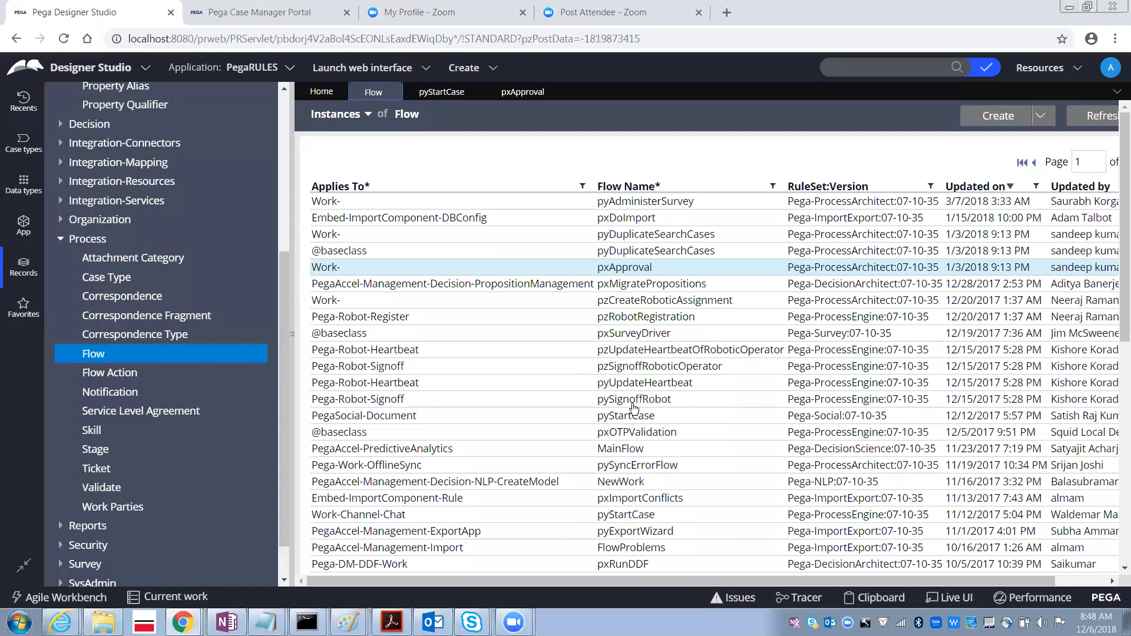
pyautogui.click(618, 450)
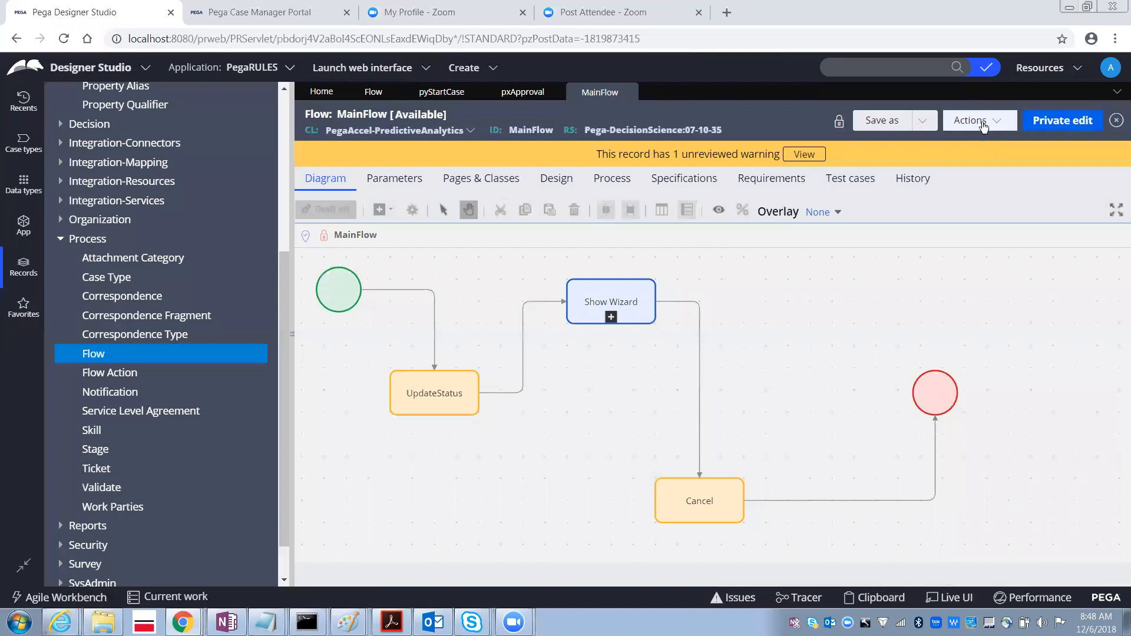
pyautogui.click(997, 126)
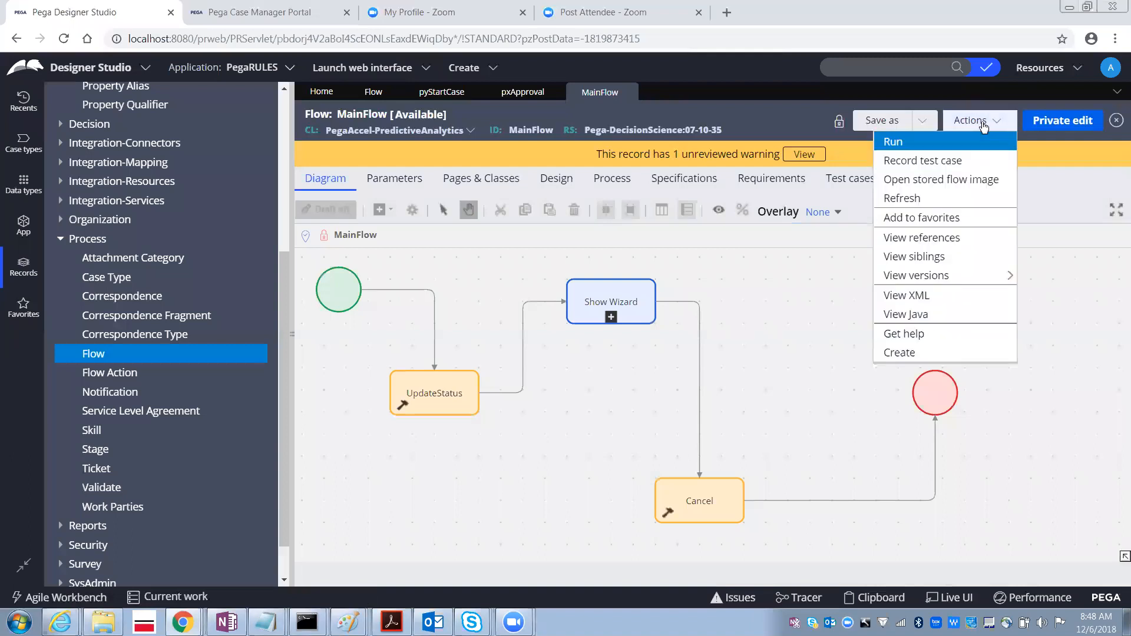
pyautogui.click(926, 151)
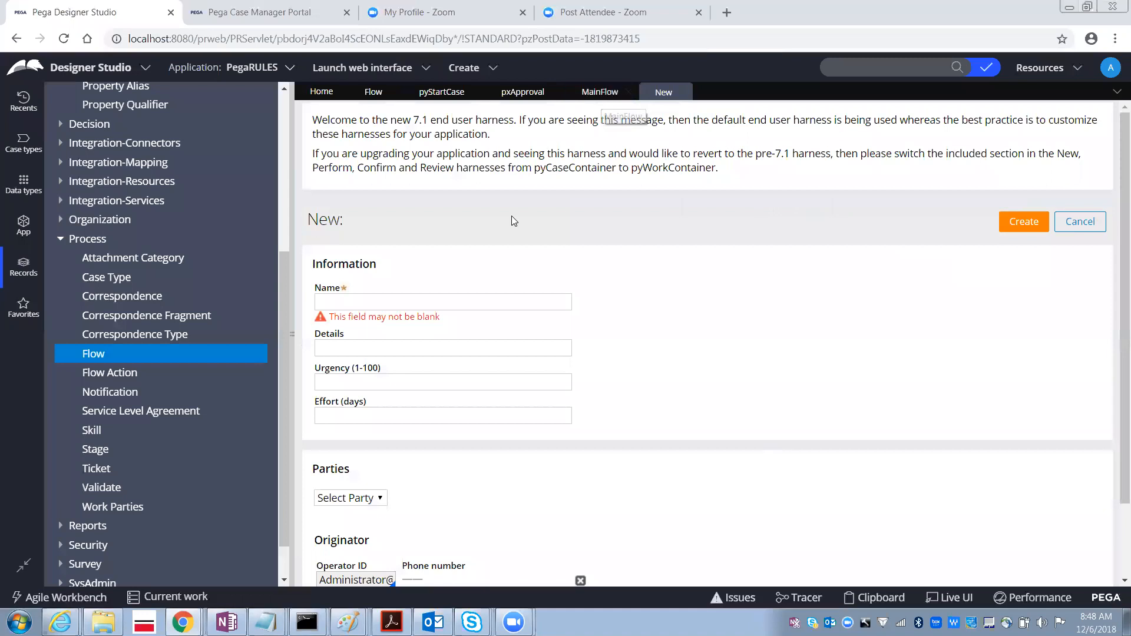
# - Examine the new work item form from the Information fields down to the Parties section
pyautogui.click(520, 325)
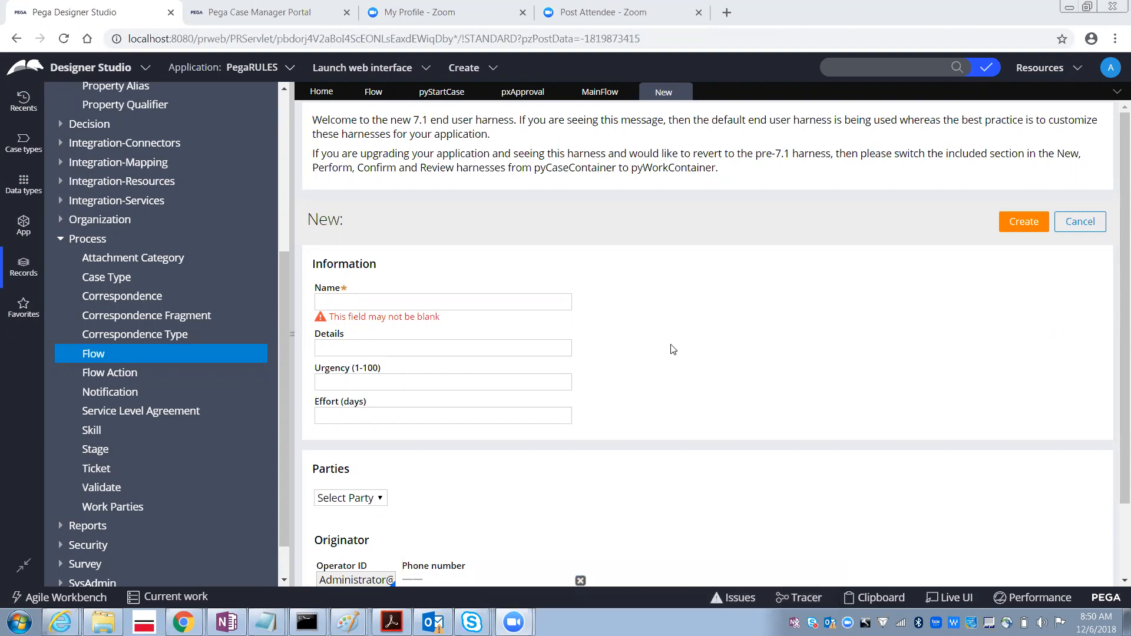
pyautogui.click(399, 302)
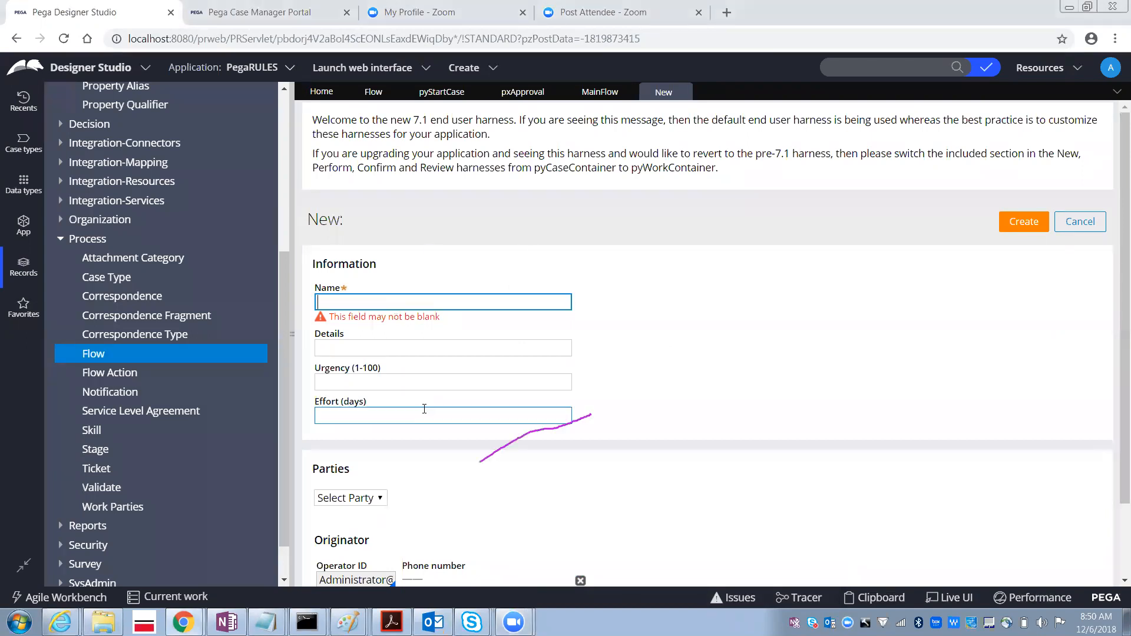
pyautogui.scroll(-2, 424, 409)
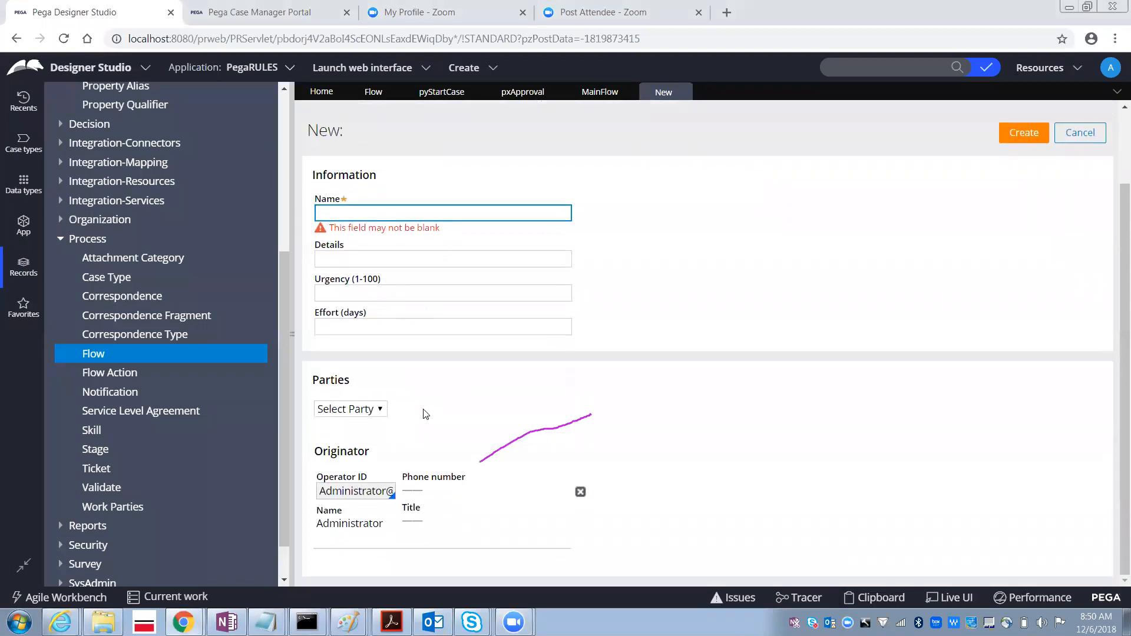
# - Switch to Adobe Acrobat Reader to view the Assignment slide and return to Designer Studio in Chrome
pyautogui.hotkey('alt', 'Tab')
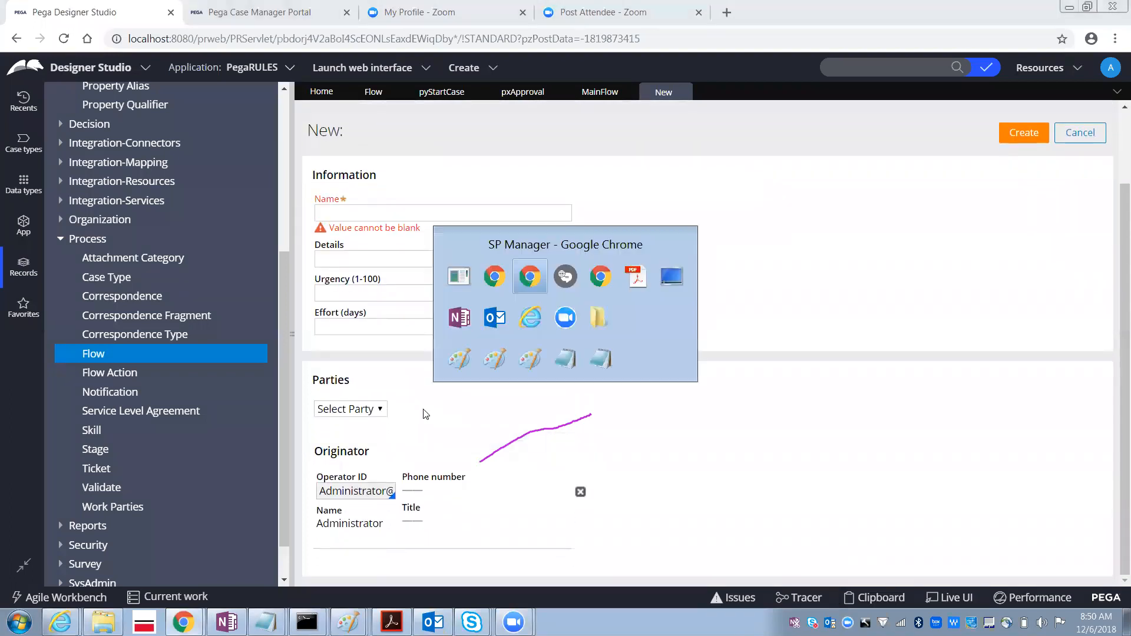
pyautogui.hotkey('alt', 'Tab')
pyautogui.hotkey('alt', 'Tab')
pyautogui.hotkey('alt', 'Tab')
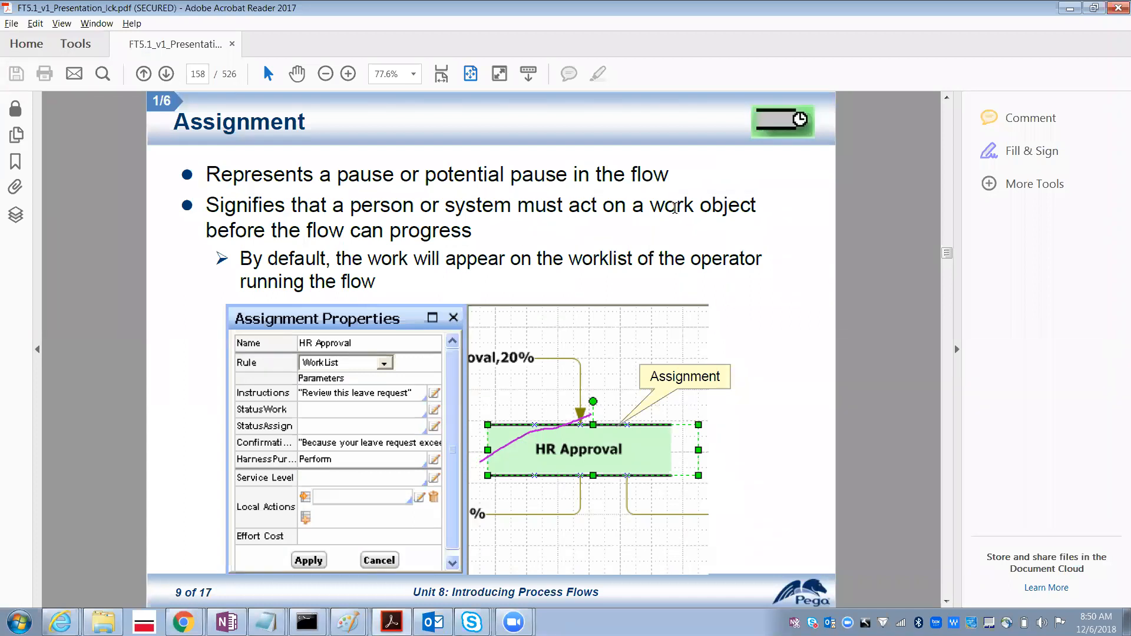
pyautogui.hotkey('alt', 'Tab')
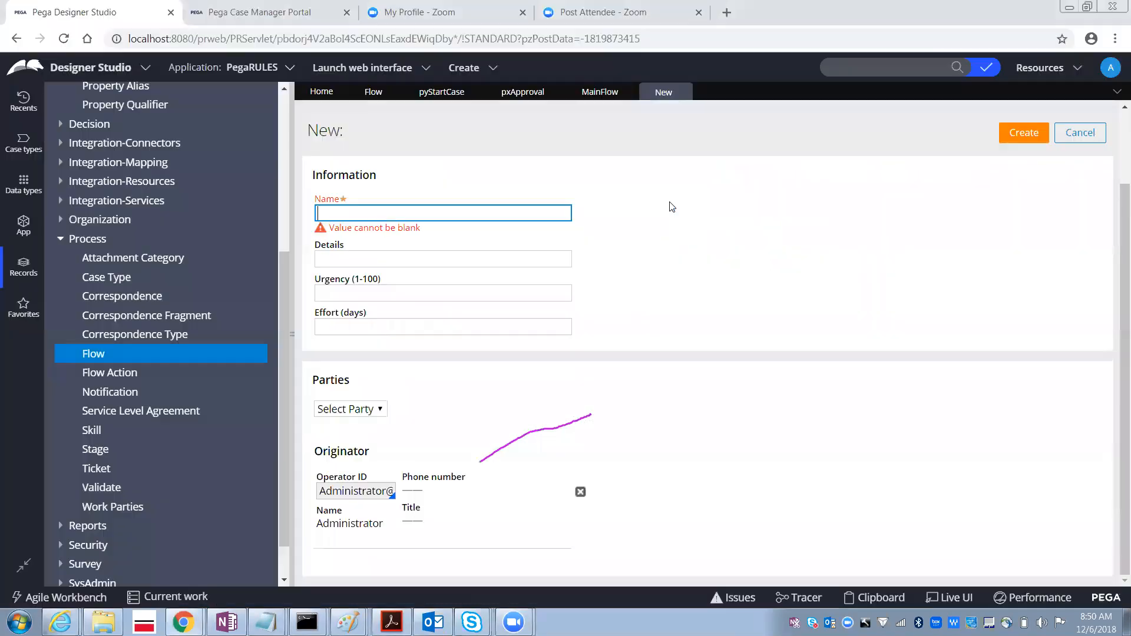
# - Compare the flow diagrams of the open MainFlow, pyStartCase and pxApproval rules
pyautogui.click(592, 94)
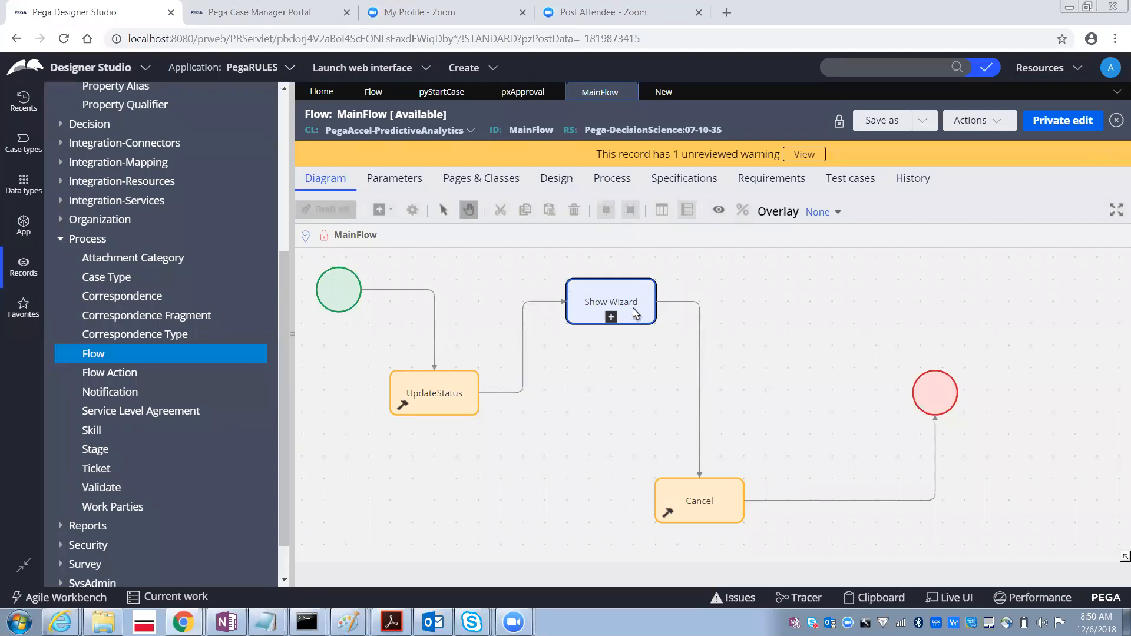
pyautogui.click(429, 94)
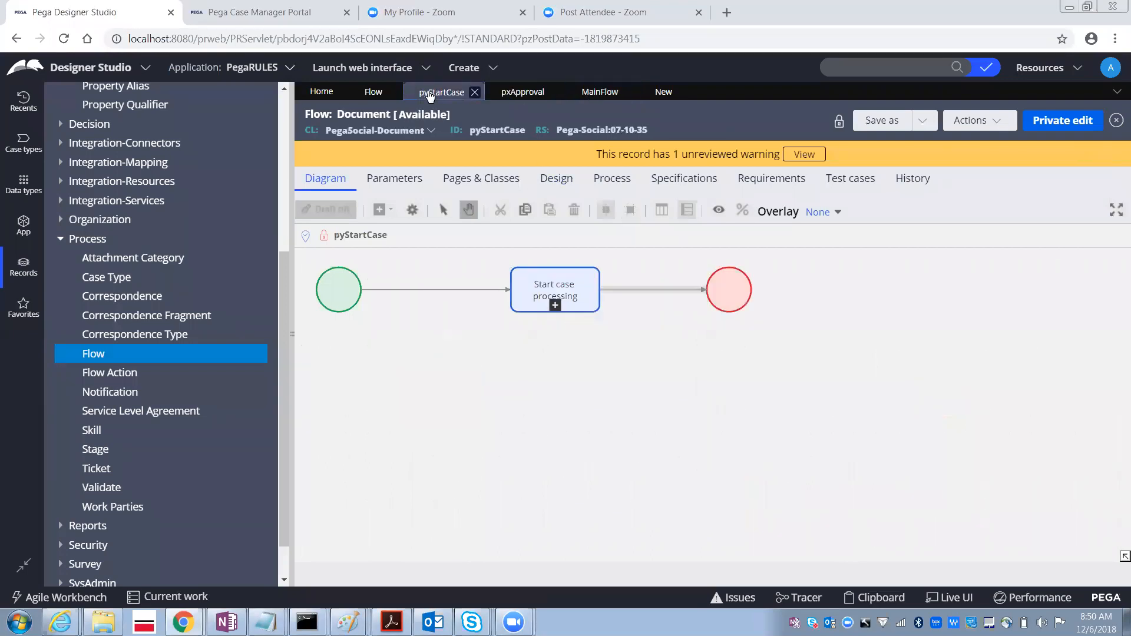
pyautogui.click(523, 94)
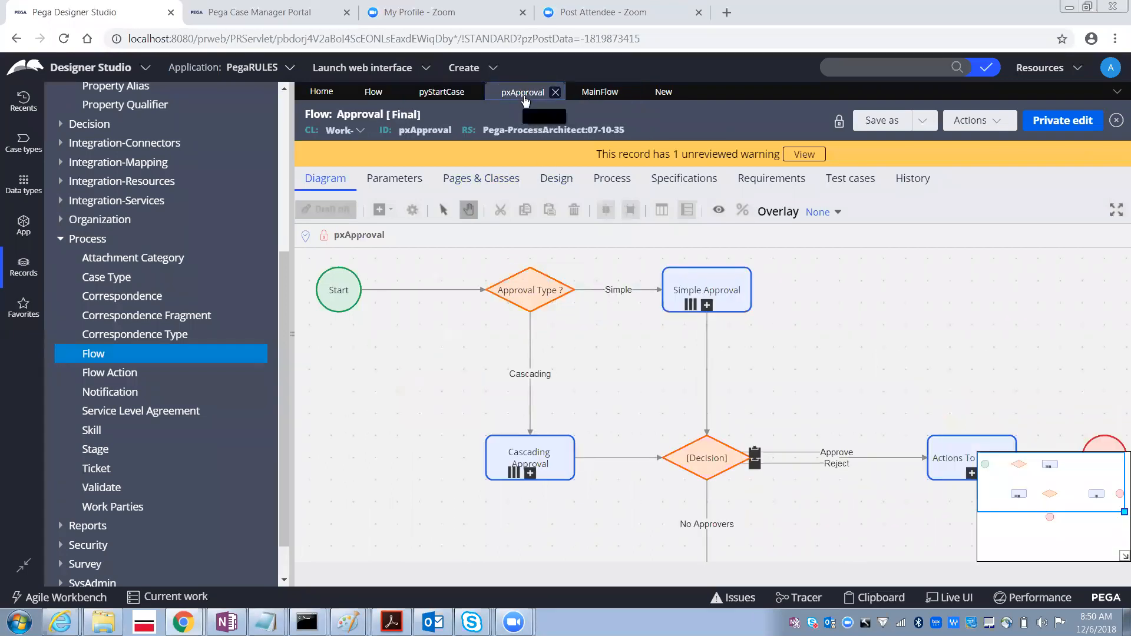
pyautogui.click(373, 93)
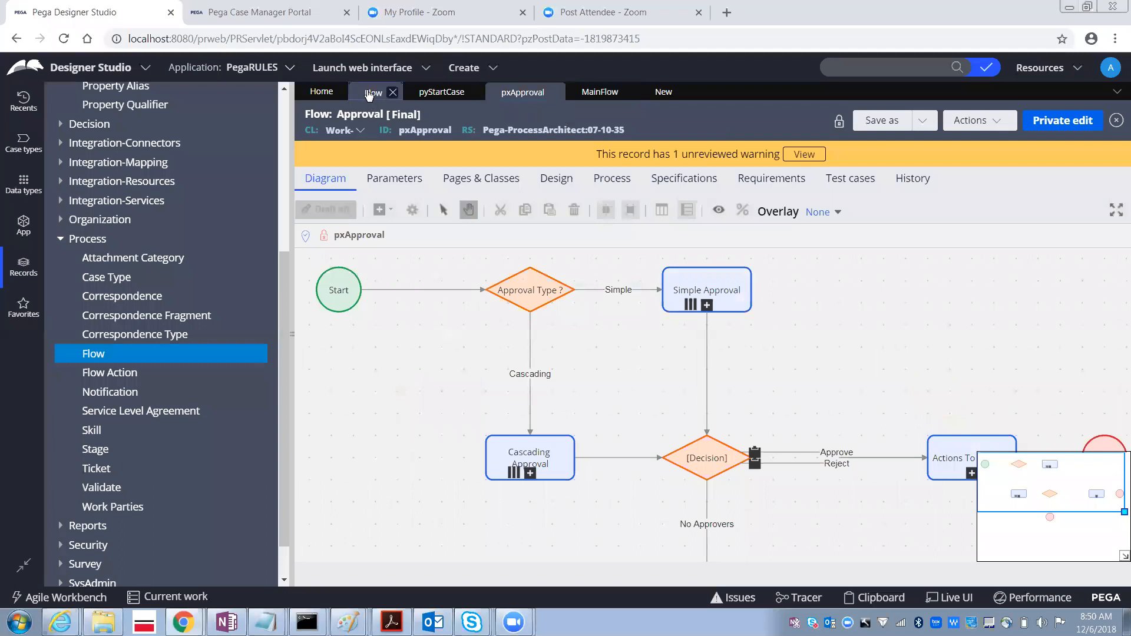
# - Open the WizardScreenFlow rule referenced by the Show Wizard subprocess in MainFlow and view its diagram
pyautogui.click(579, 90)
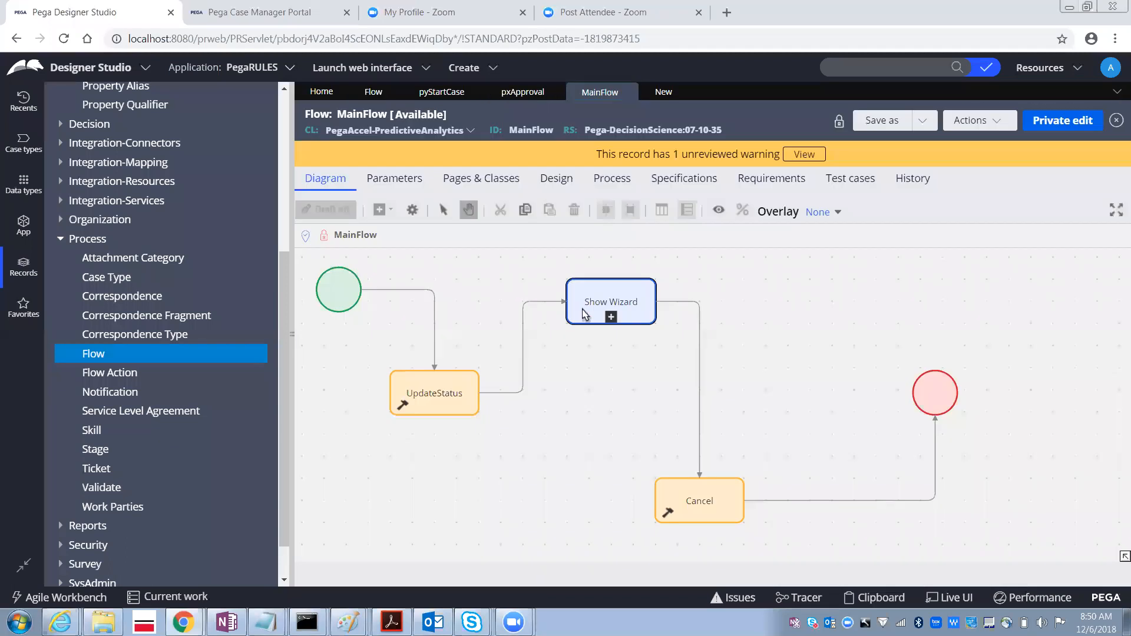
pyautogui.doubleClick(583, 313)
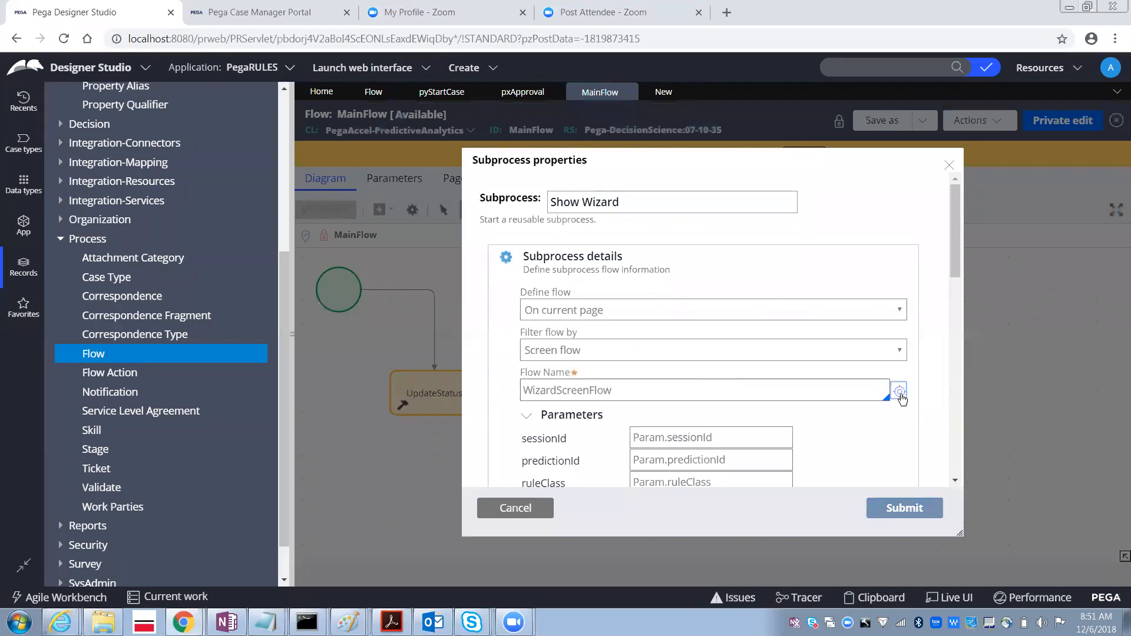
pyautogui.click(898, 393)
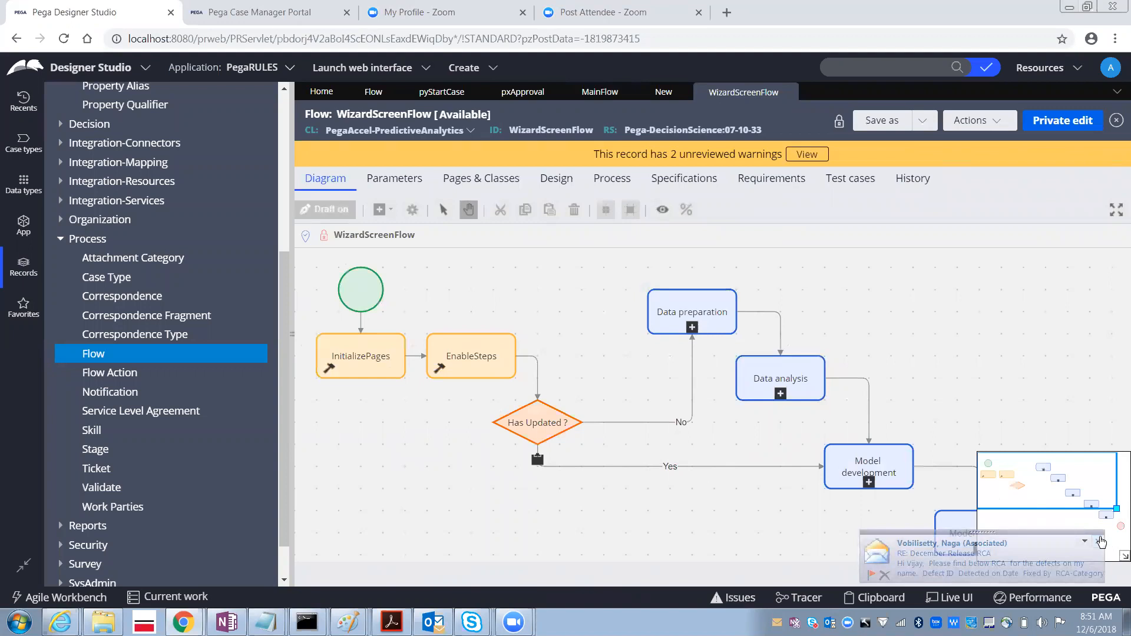
pyautogui.moveTo(1032, 498)
pyautogui.mouseDown()
pyautogui.moveTo(1050, 509)
pyautogui.moveTo(1030, 491)
pyautogui.mouseUp()
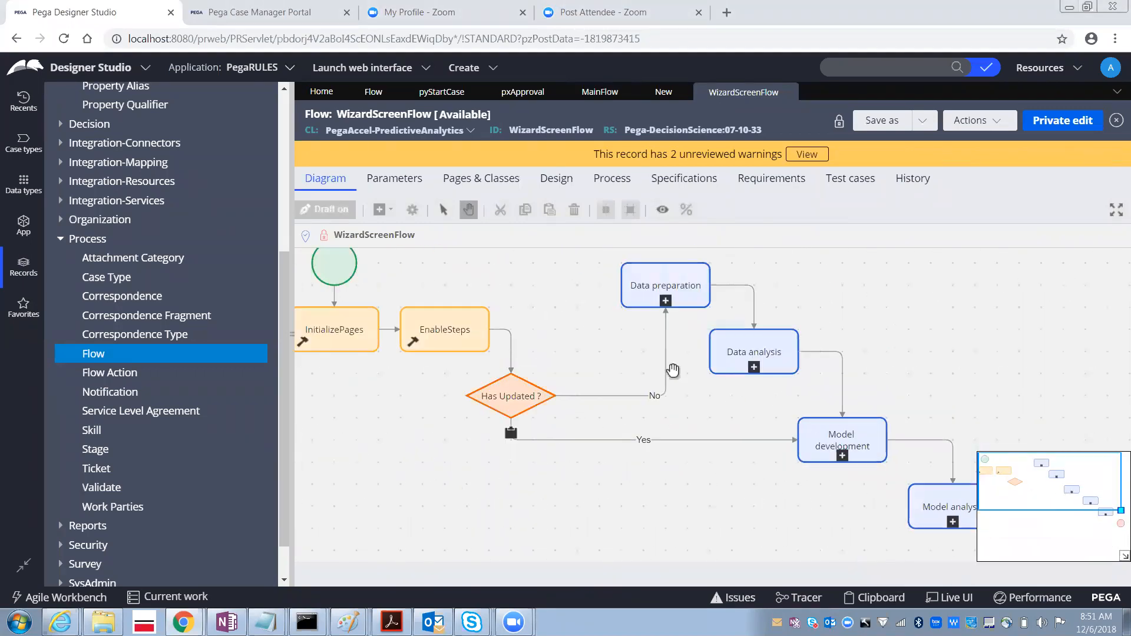
# - Open the pyPSFlow rule referenced by the Data preparation subprocess, and return to WizardScreenFlow, closing the subprocess properties without changes
pyautogui.doubleClick(688, 292)
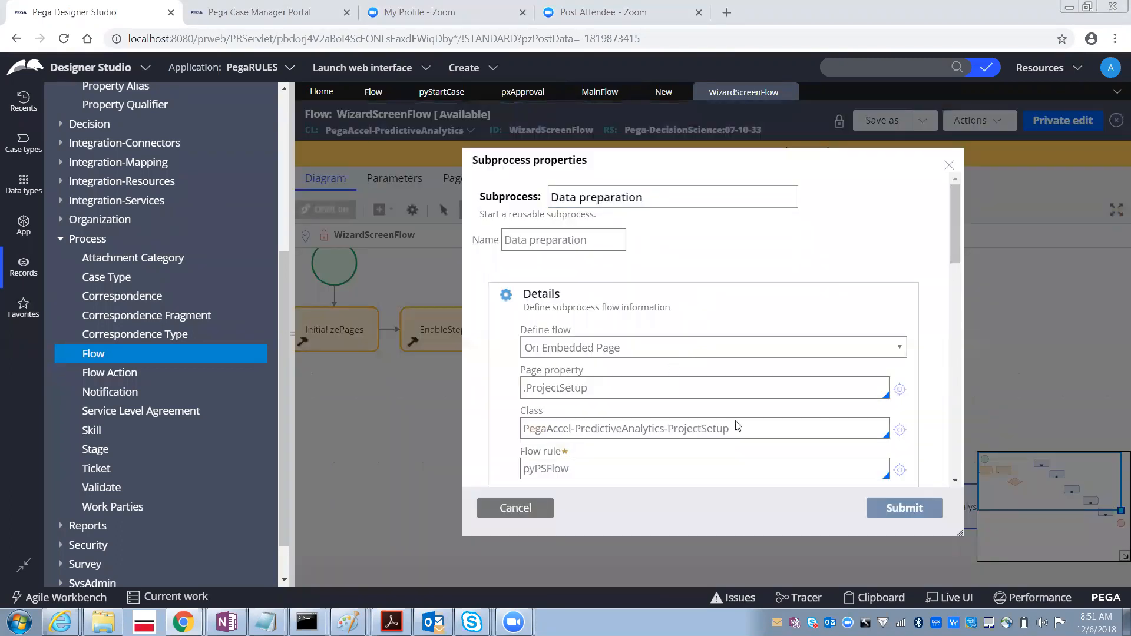
pyautogui.click(899, 470)
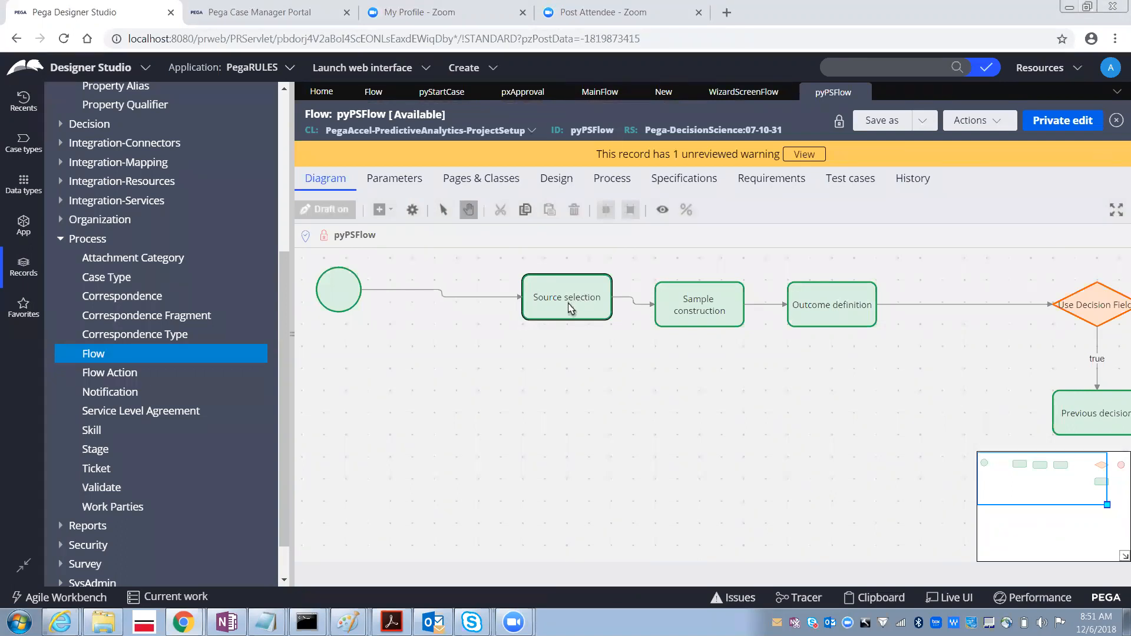
pyautogui.click(570, 307)
pyautogui.click(743, 91)
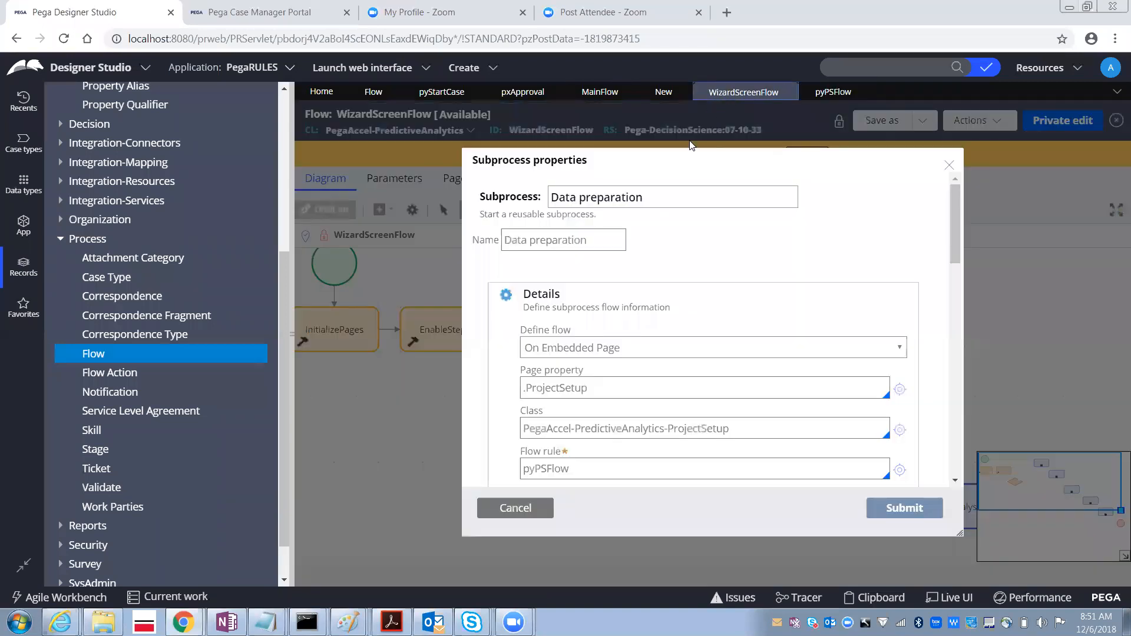
pyautogui.click(531, 513)
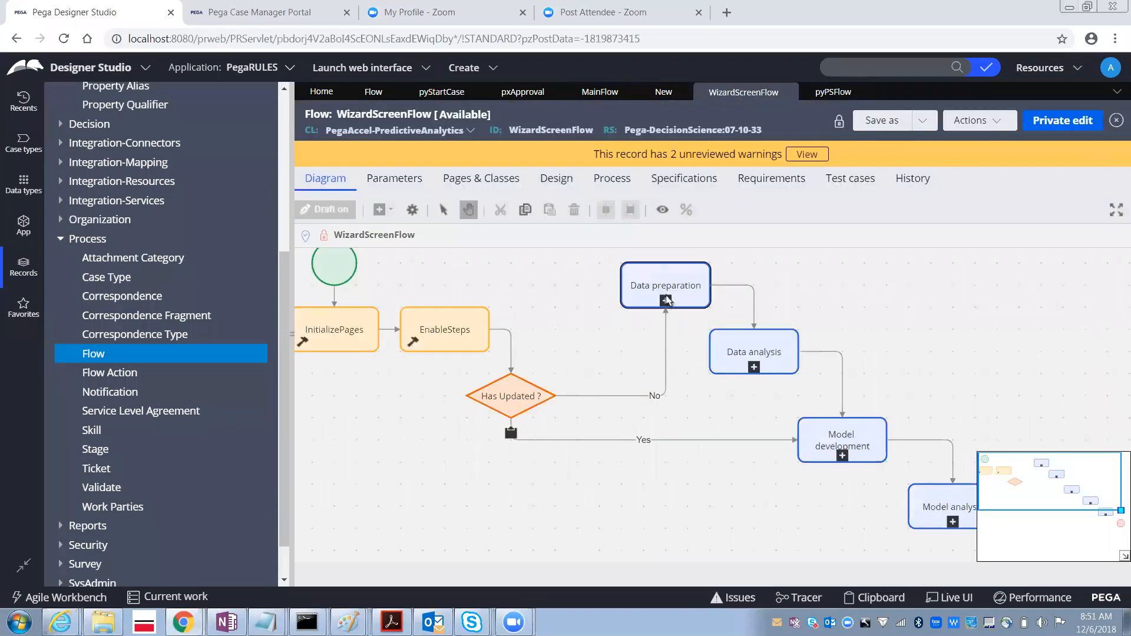
pyautogui.click(634, 290)
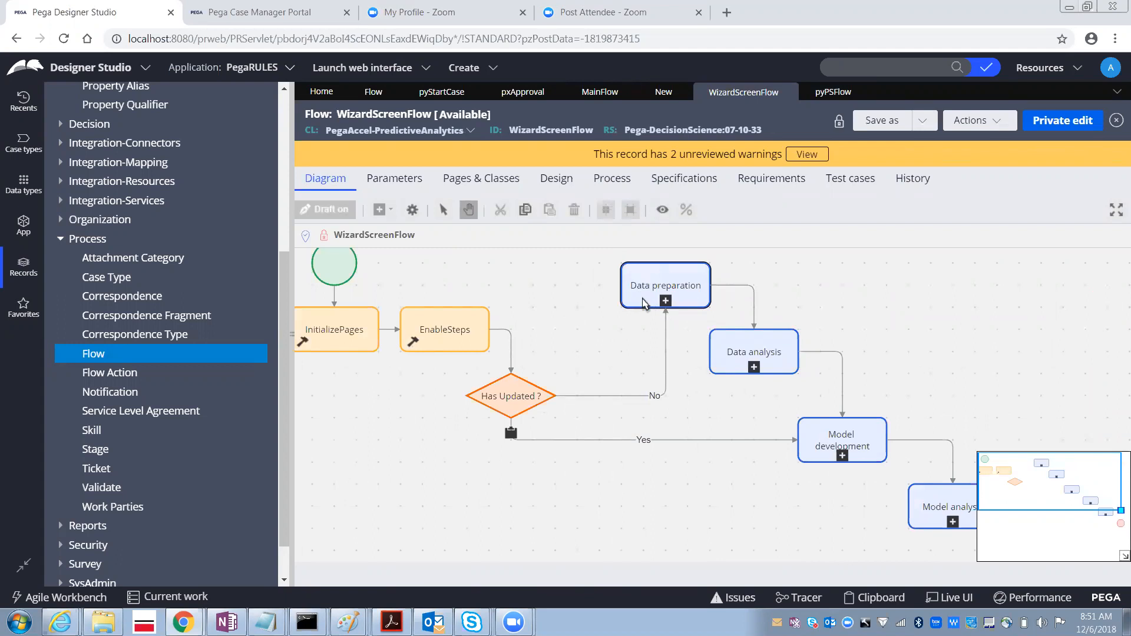
# - Check the shape type in the properties of the EnableSteps shape and close them without changes
pyautogui.doubleClick(446, 346)
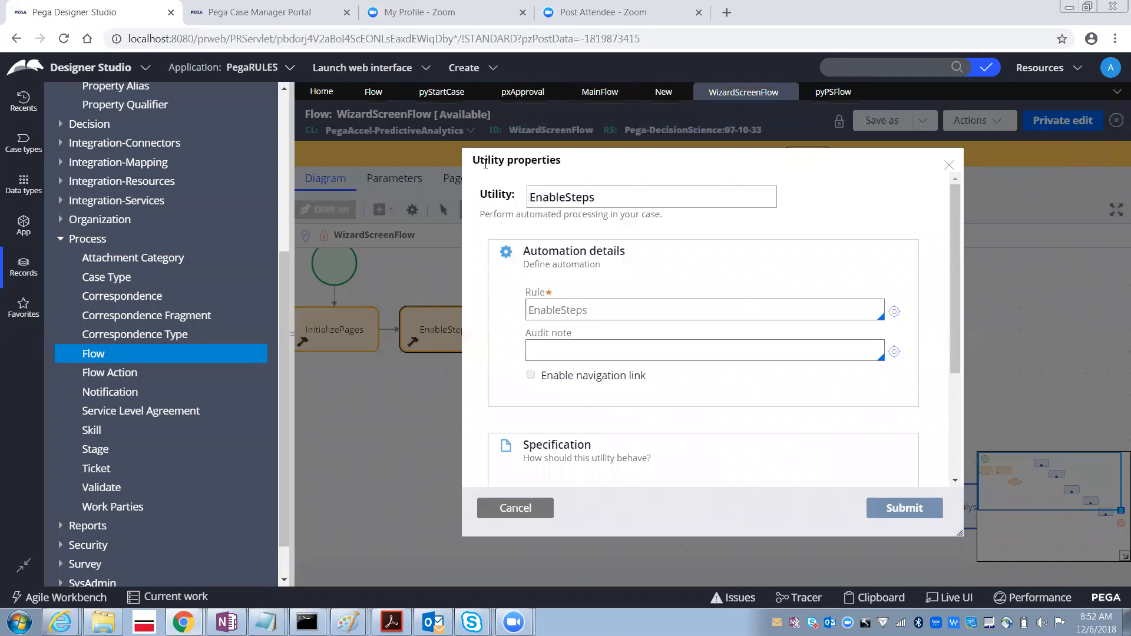
pyautogui.tripleClick(493, 165)
pyautogui.moveTo(518, 195); pyautogui.dragTo(477, 195)
pyautogui.click(514, 507)
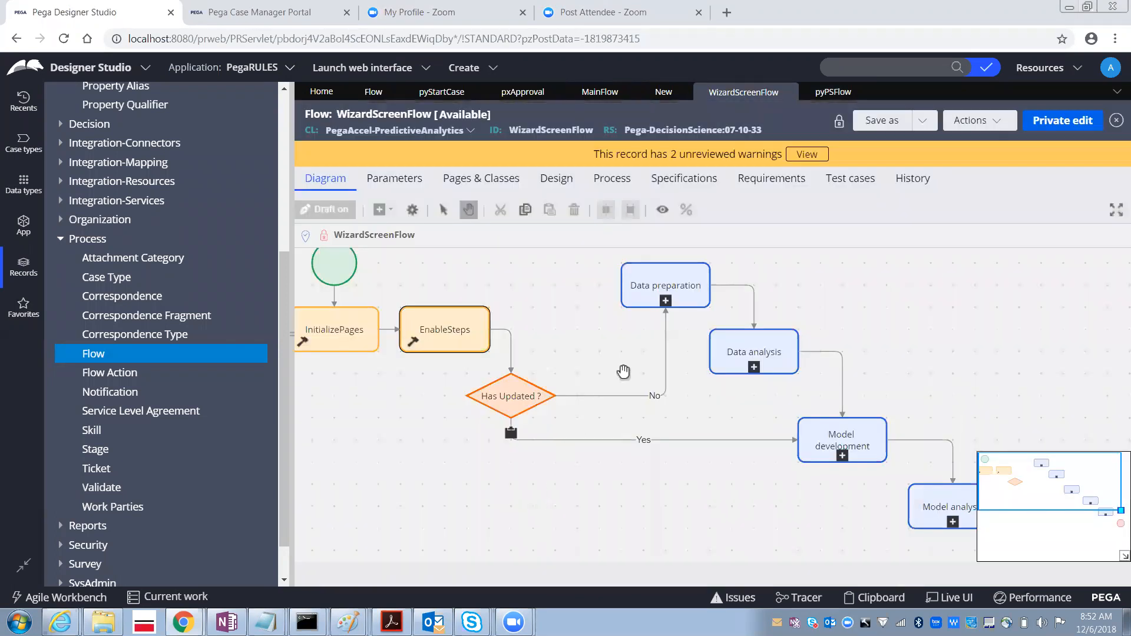
# - Check the shape type in the Data preparation properties, close them without changes and view the pyPSFlow diagram
pyautogui.doubleClick(665, 289)
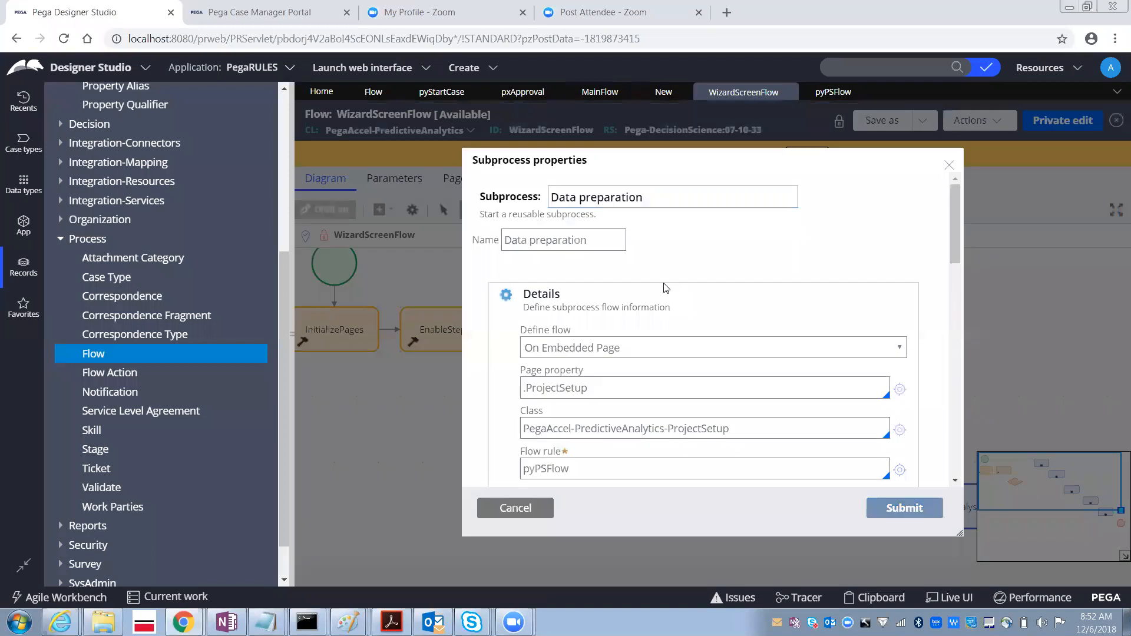
pyautogui.moveTo(474, 159); pyautogui.dragTo(592, 169)
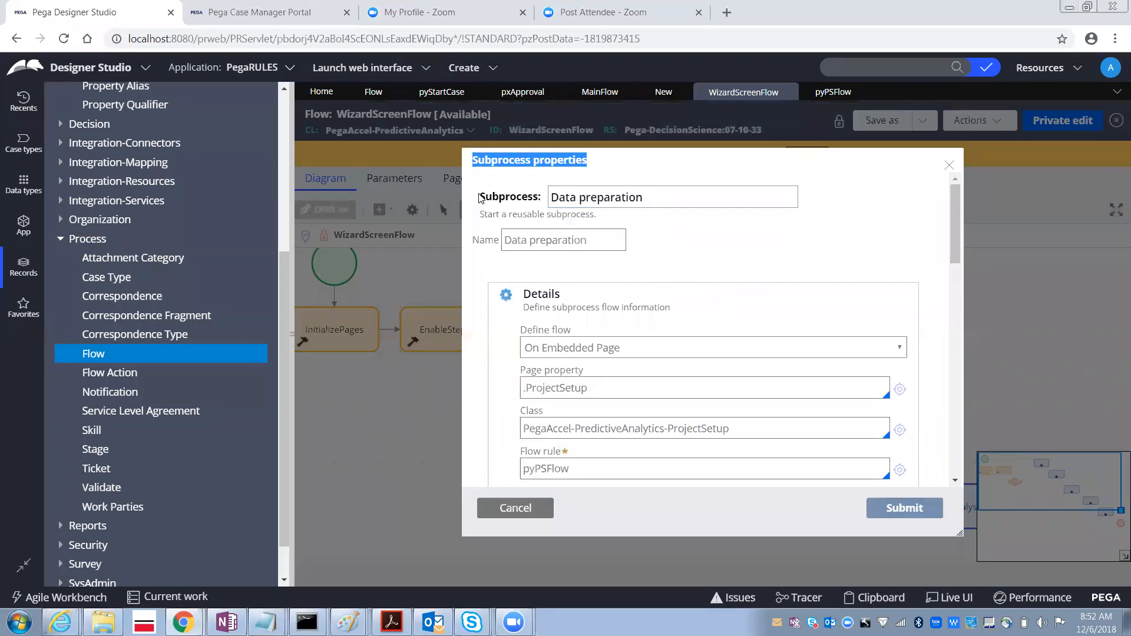
pyautogui.moveTo(478, 196); pyautogui.dragTo(558, 200)
pyautogui.click(512, 509)
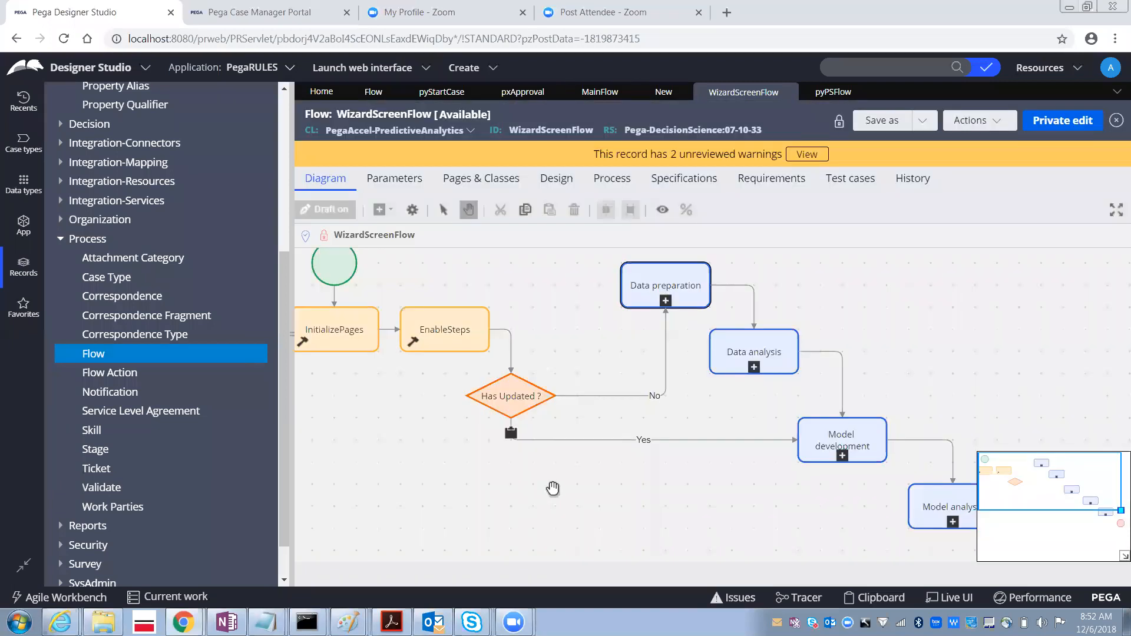
pyautogui.click(803, 94)
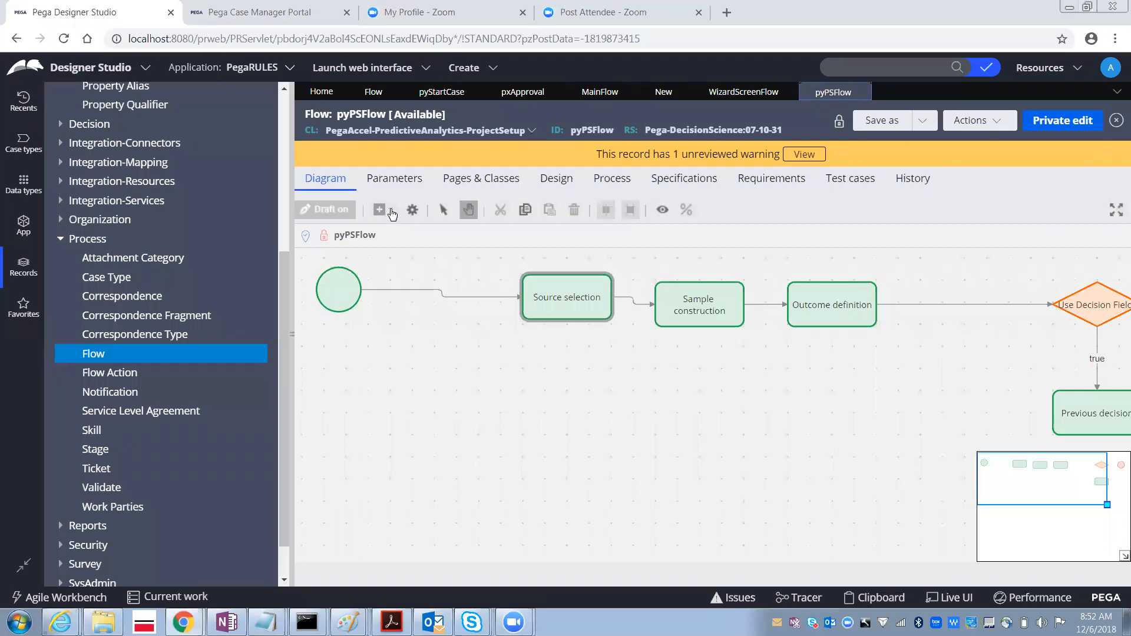
pyautogui.click(395, 285)
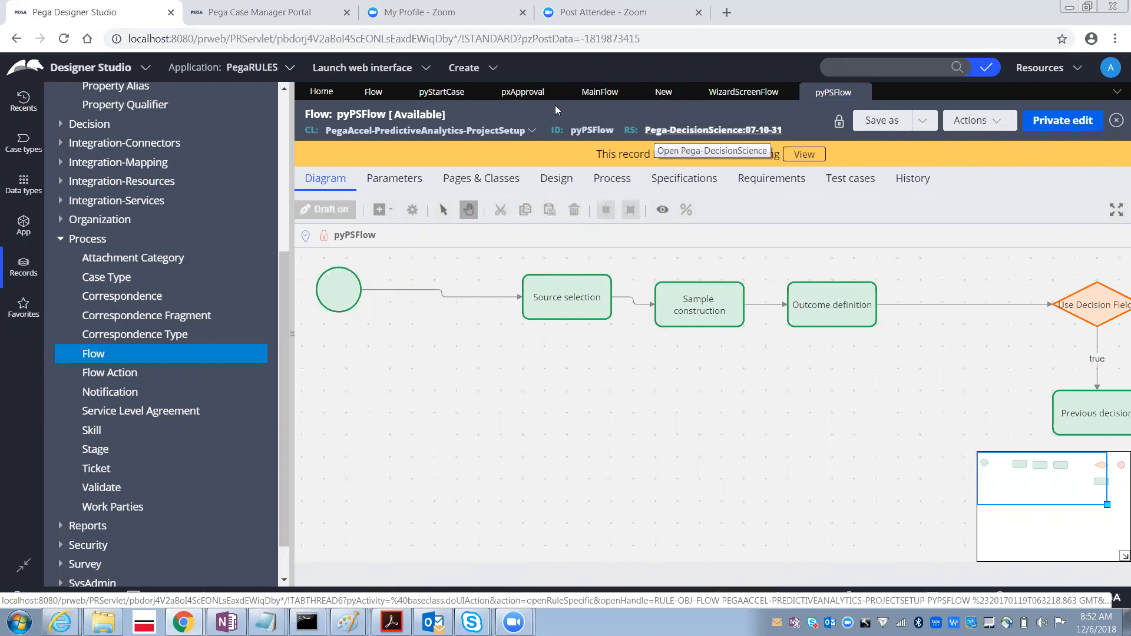
# - Start a new flow record in the PegaRULES application and label it CustomerDetails
pyautogui.rightClick(97, 361)
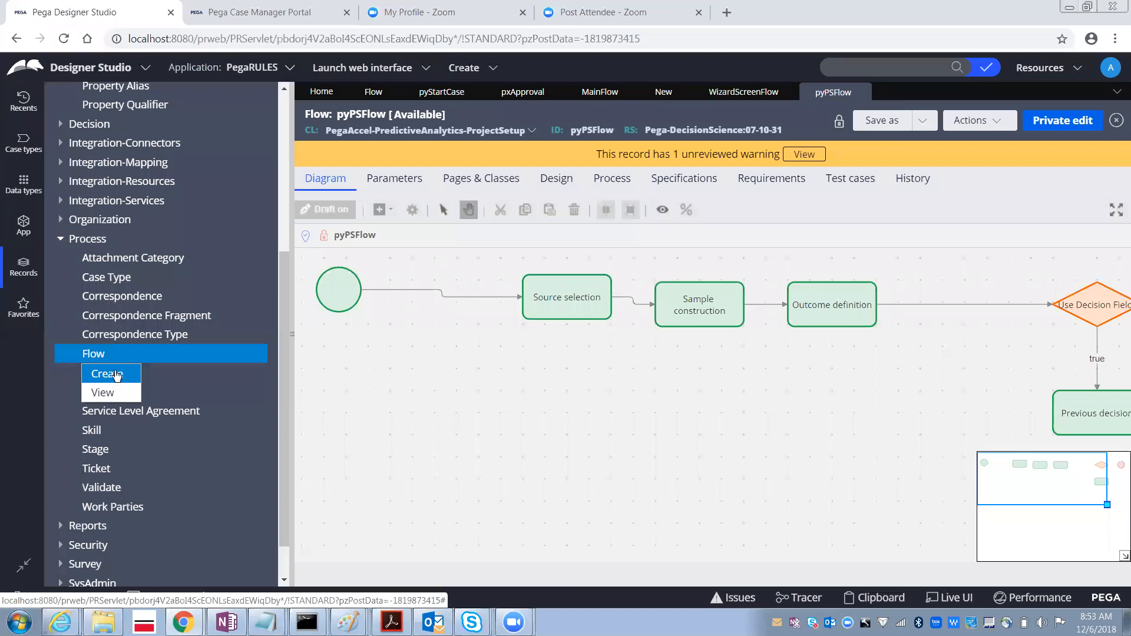
pyautogui.click(116, 374)
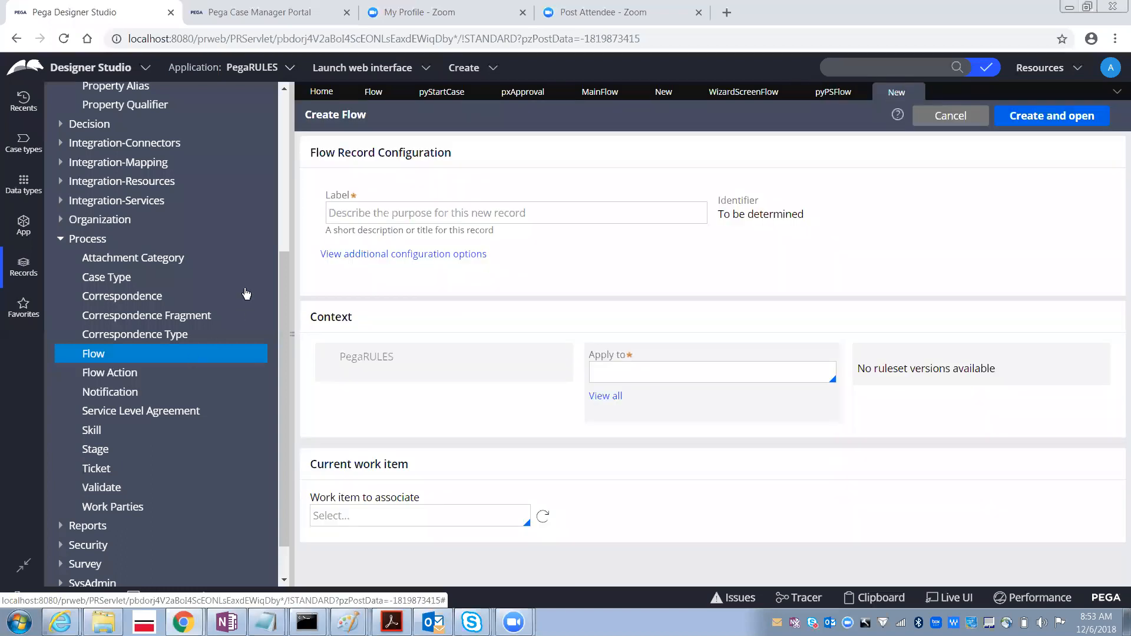
pyautogui.click(396, 212)
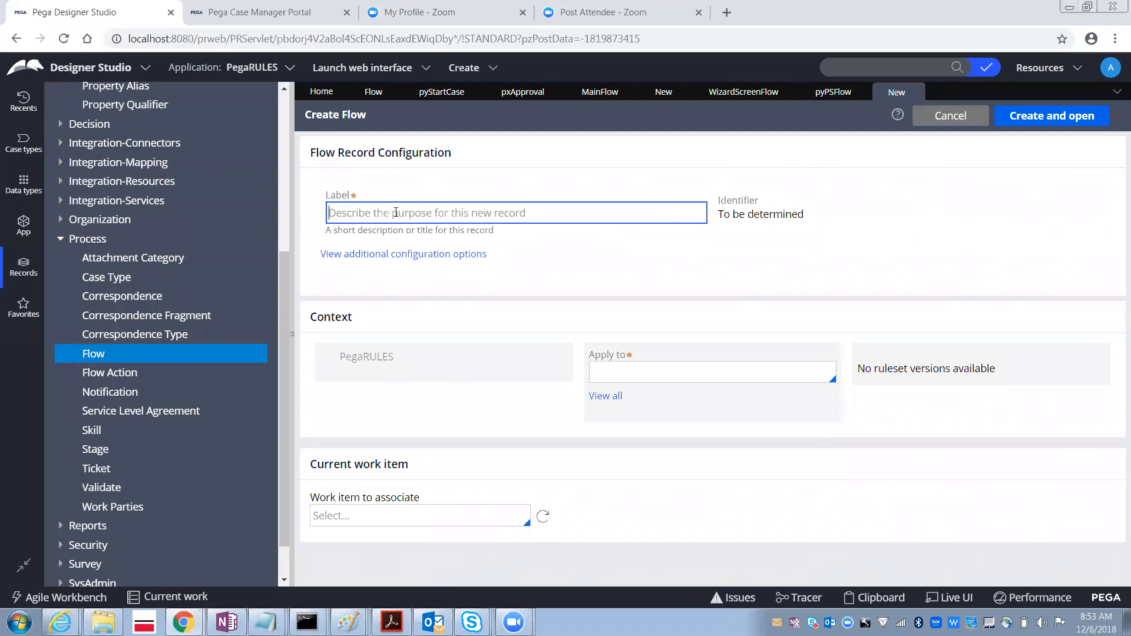
pyautogui.write('Employ')
pyautogui.press('BackSpace')
pyautogui.press('BackSpace')
pyautogui.press('BackSpace')
pyautogui.press('BackSpace')
pyautogui.press('BackSpace')
pyautogui.press('BackSpace')
pyautogui.write('Custom')
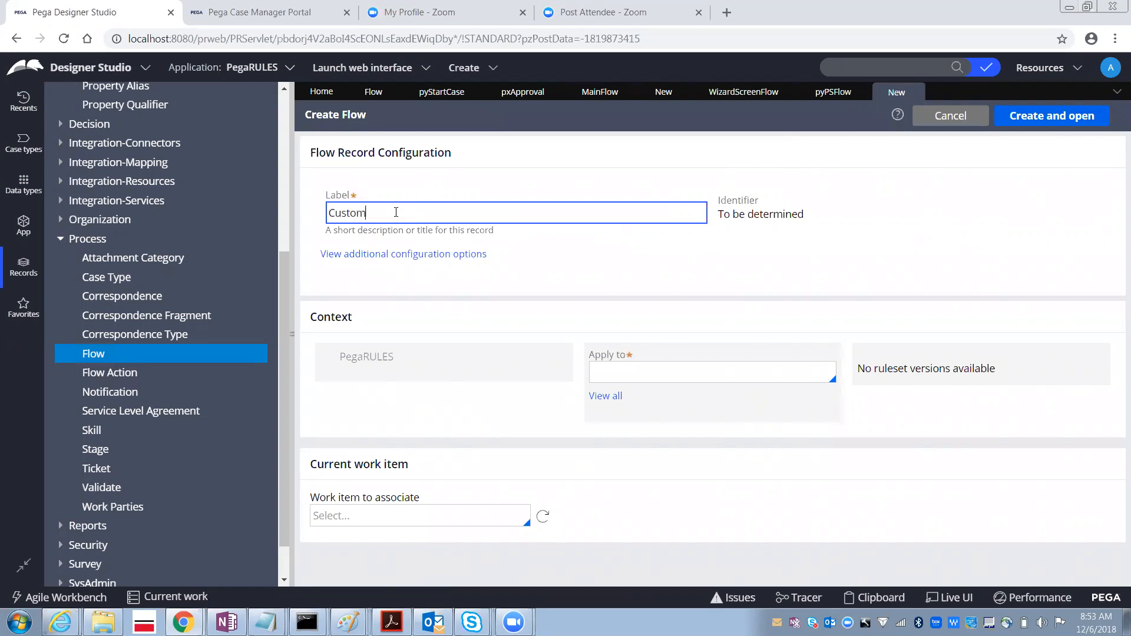
pyautogui.write('erDetails')
pyautogui.click(649, 374)
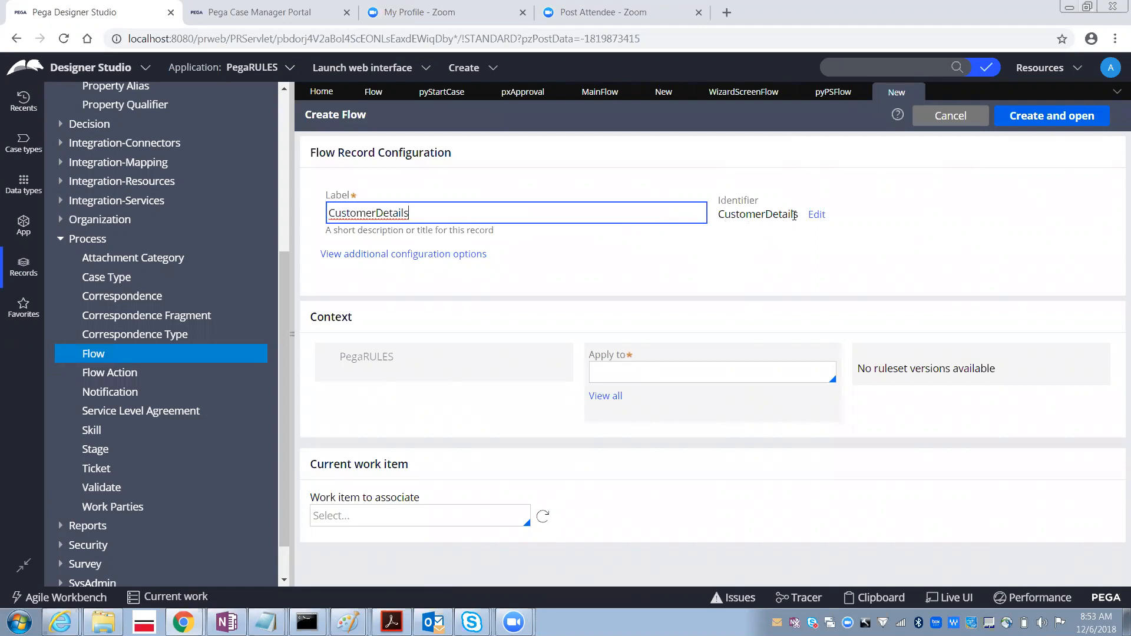
# - Examine the label, identifier and context application of the new flow form, and compare the context with the current application name
pyautogui.moveTo(588, 218); pyautogui.dragTo(303, 219)
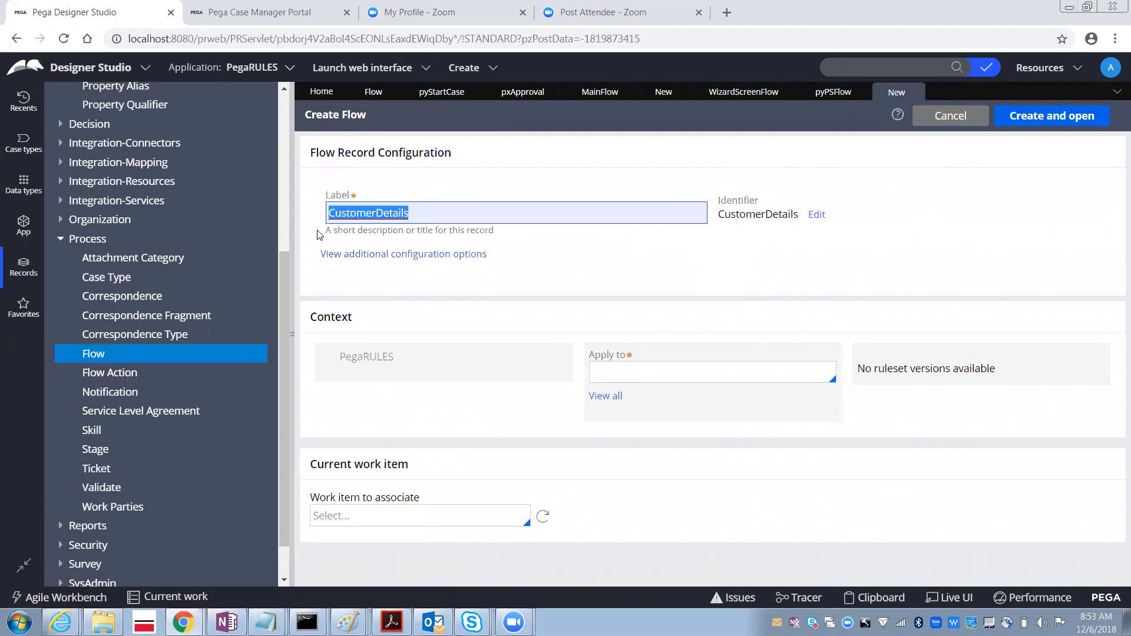
pyautogui.click(745, 217)
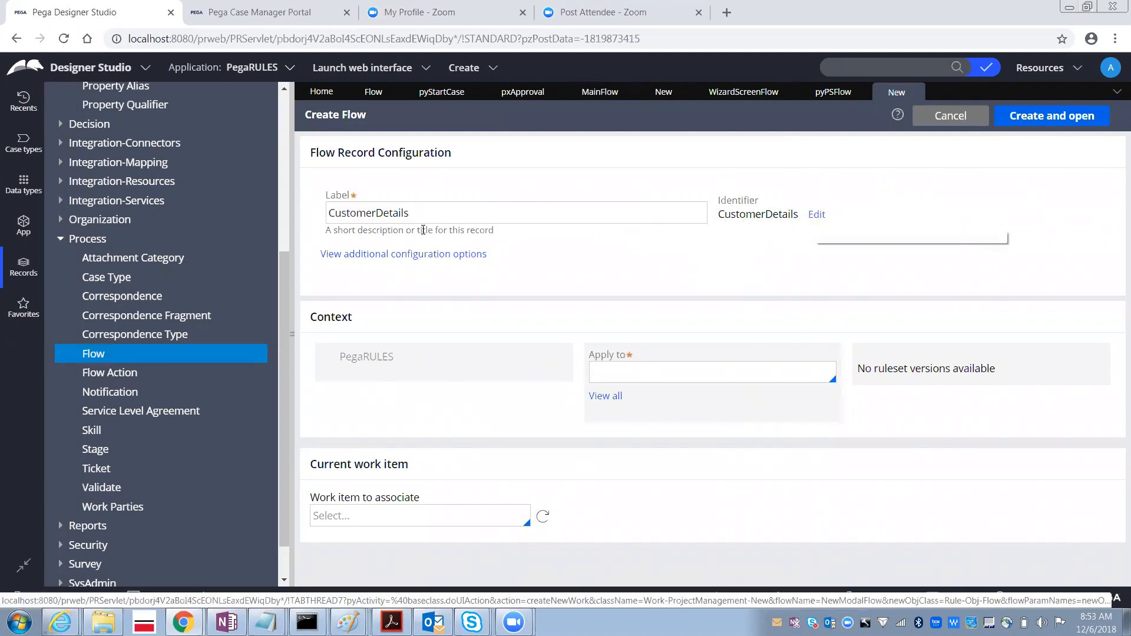
pyautogui.click(428, 218)
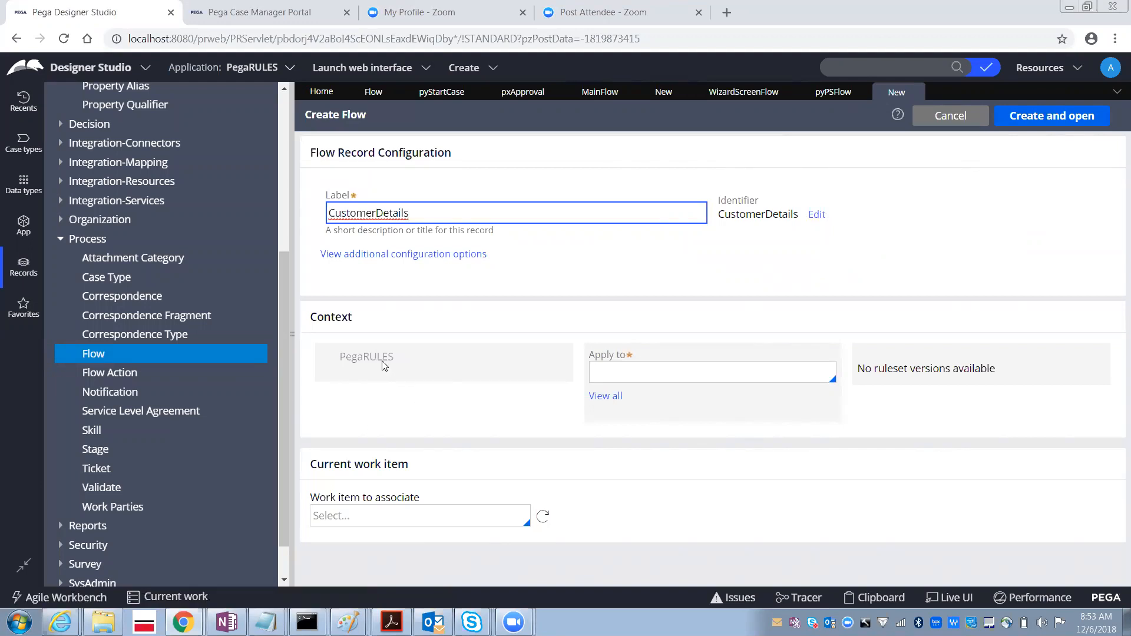
pyautogui.moveTo(405, 362); pyautogui.dragTo(331, 368)
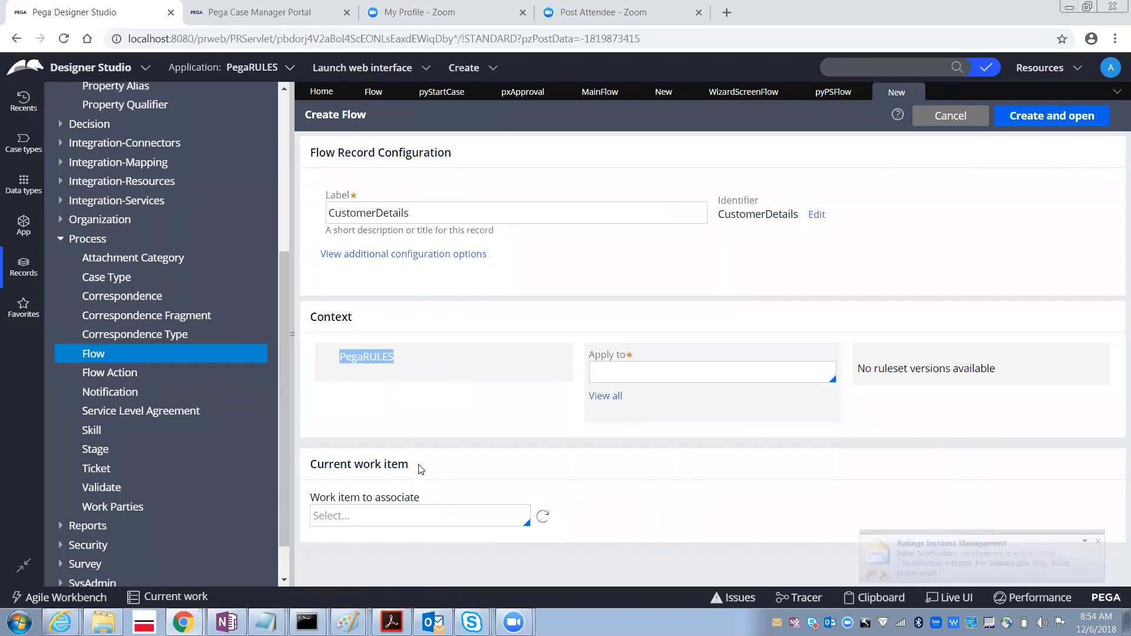
pyautogui.click(398, 362)
pyautogui.moveTo(395, 360); pyautogui.dragTo(339, 366)
pyautogui.click(411, 367)
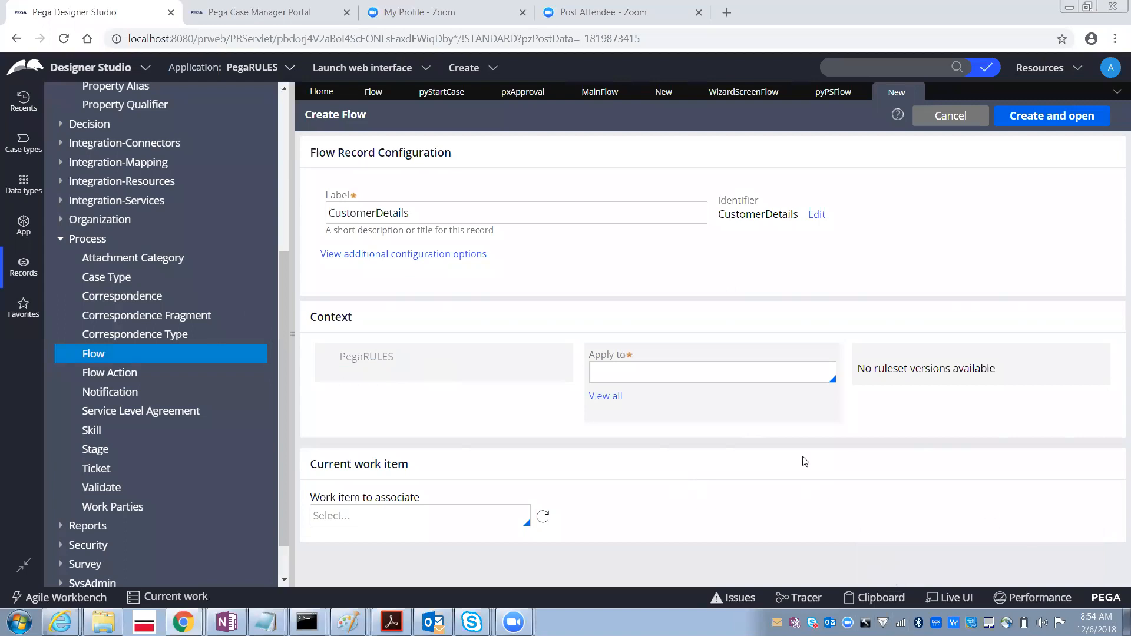
pyautogui.moveTo(400, 357); pyautogui.dragTo(345, 356)
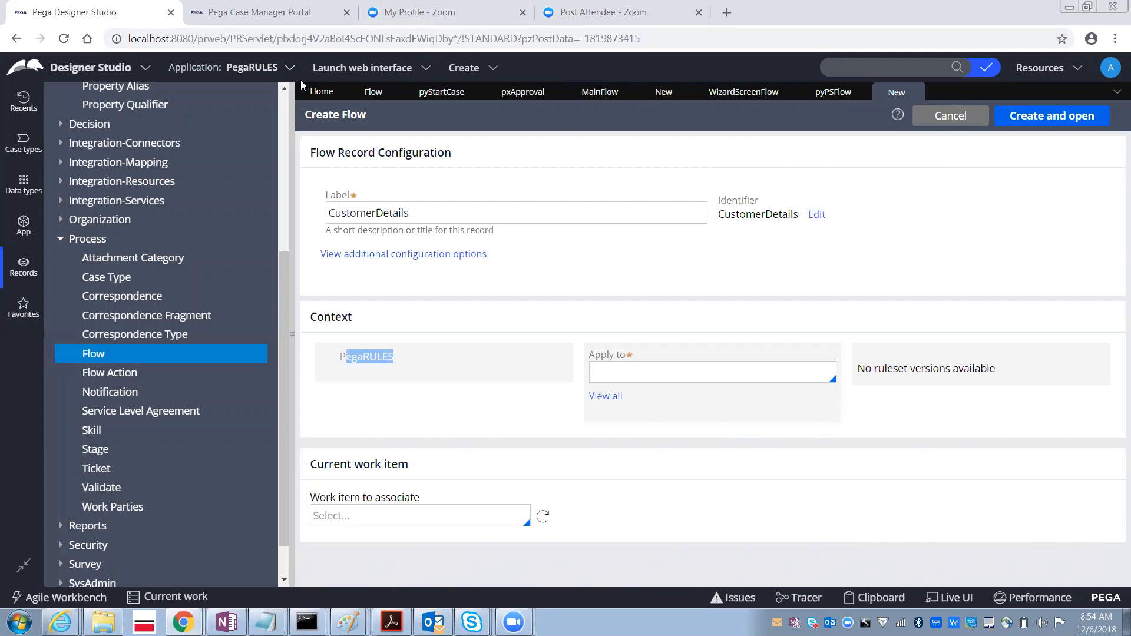
pyautogui.moveTo(175, 69); pyautogui.dragTo(226, 74)
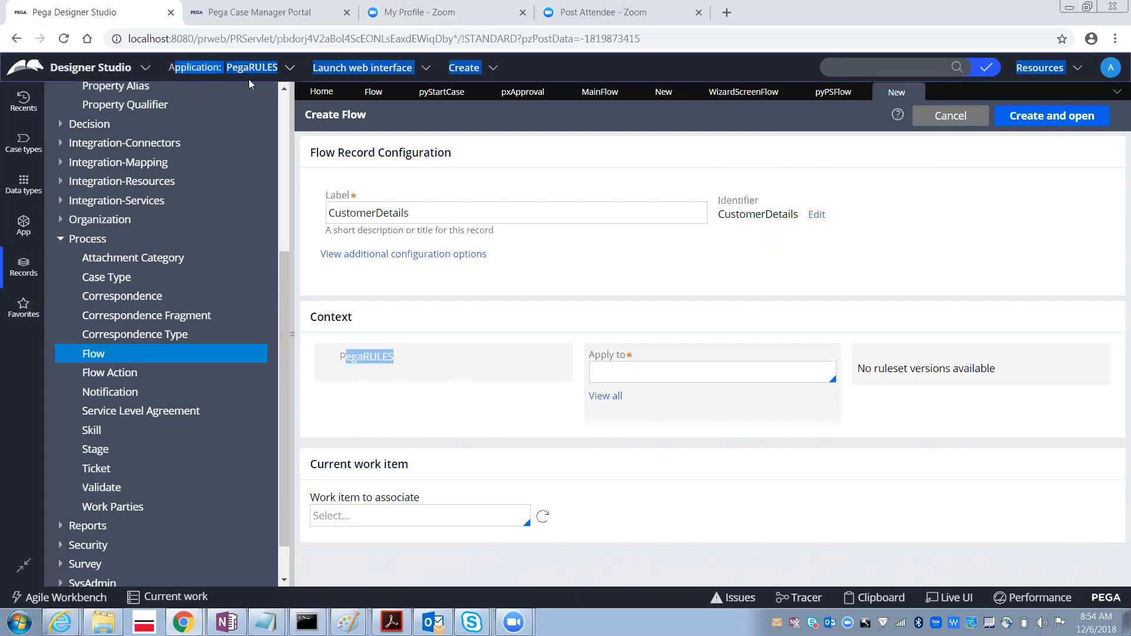
pyautogui.click(247, 80)
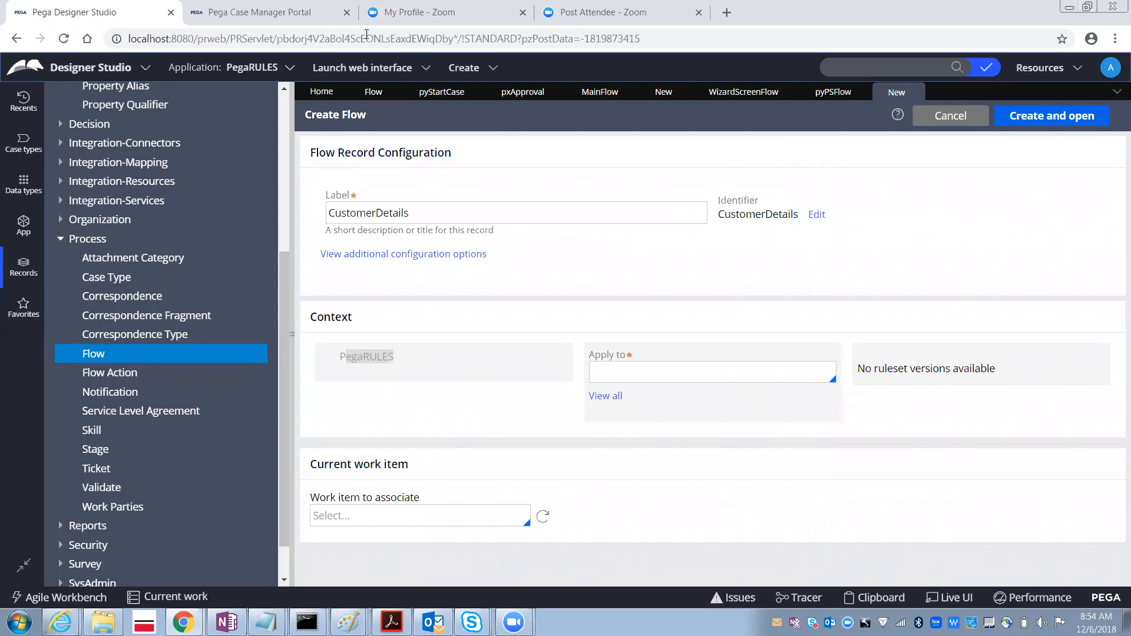
# - Switch to the HDFCInsuranceImplementation application and start a new flow record labelled CustomerDetails for the HDFC-HDFCInsuImpl-Work class
pyautogui.click(1110, 67)
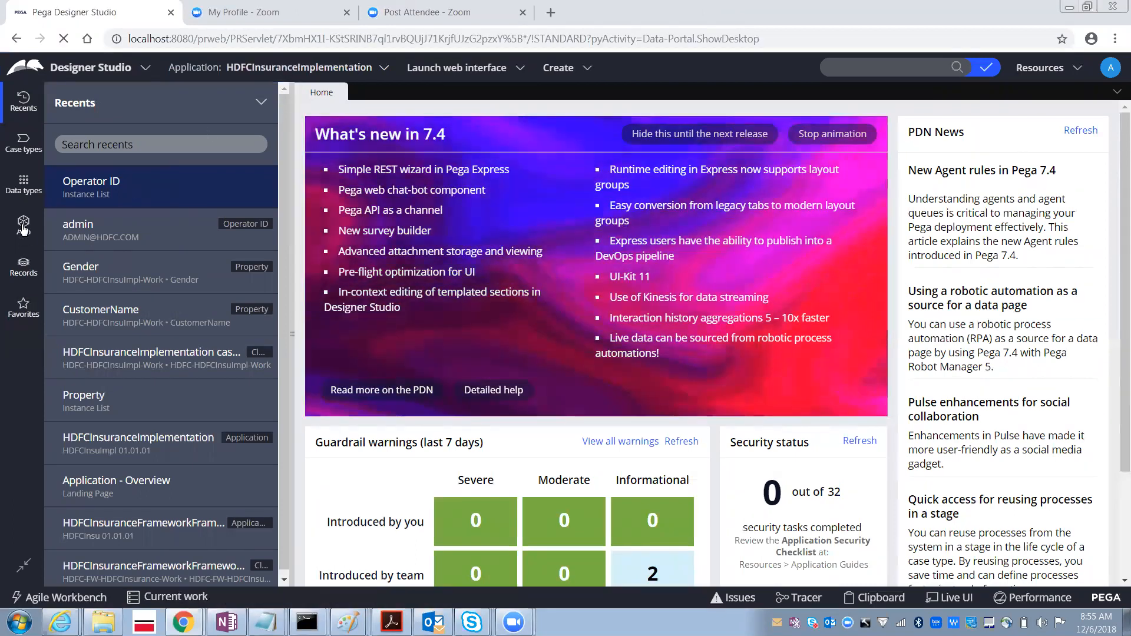
pyautogui.click(24, 227)
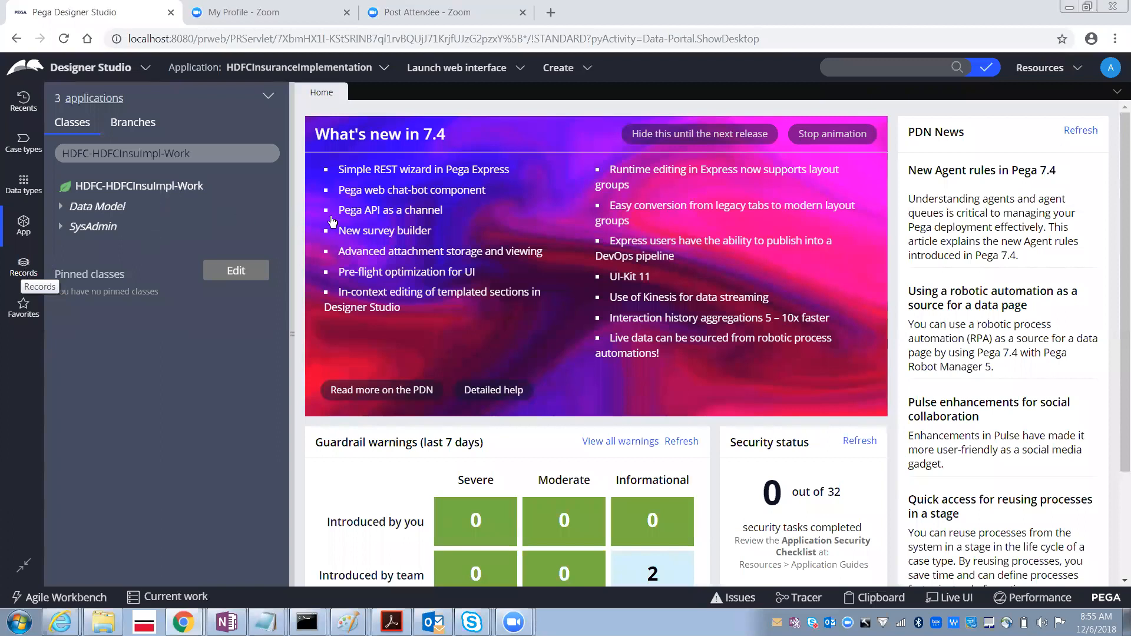
pyautogui.moveTo(300, 366)
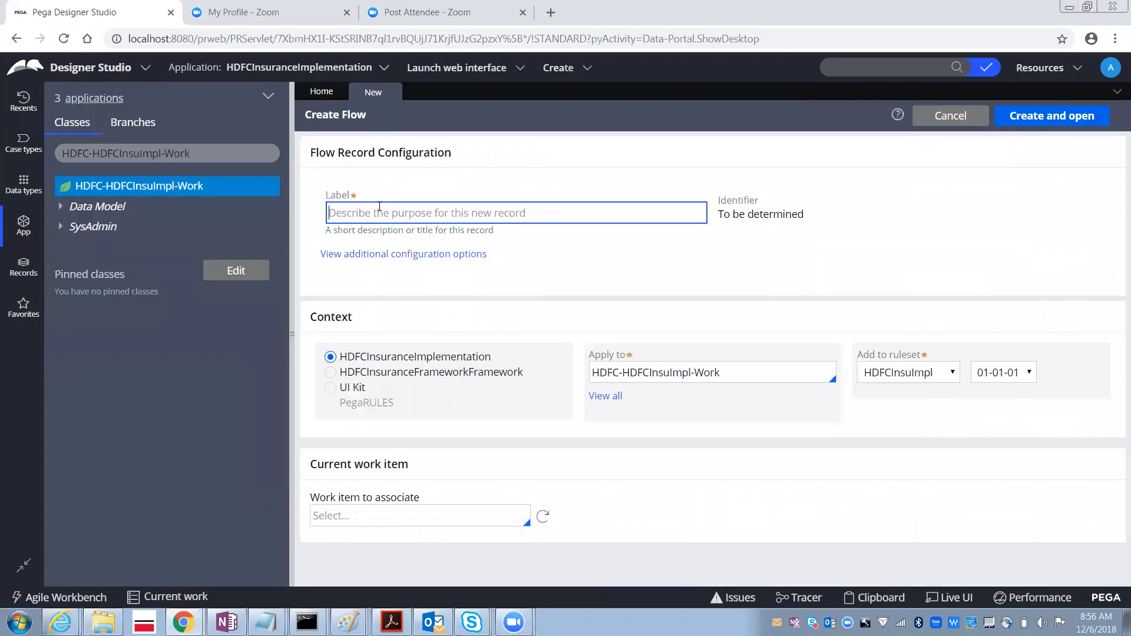
pyautogui.write('CustomerDetails')
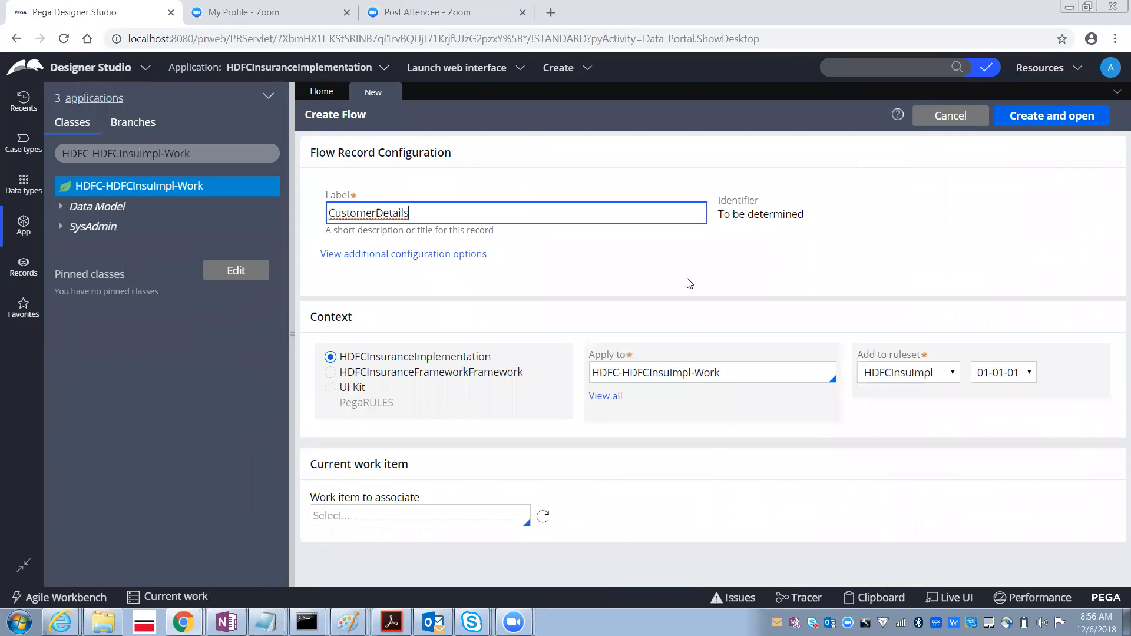
pyautogui.moveTo(719, 215); pyautogui.dragTo(802, 219)
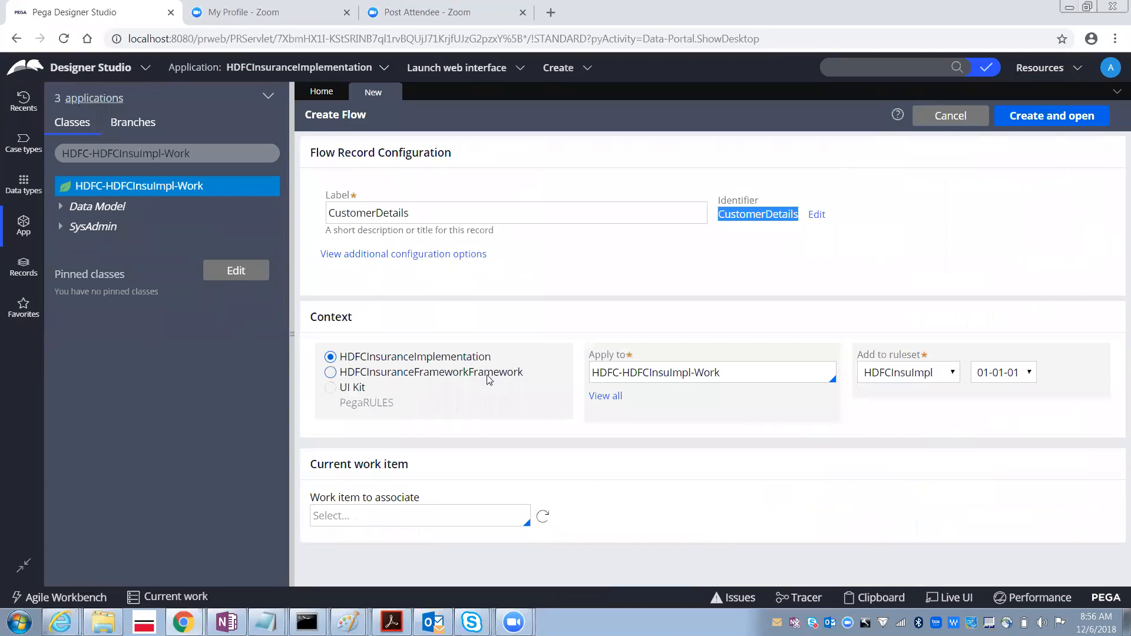
# - Choose HDFCInsuImpl as the ruleset for the CustomerDetails flow, then create and open the record
pyautogui.click(746, 380)
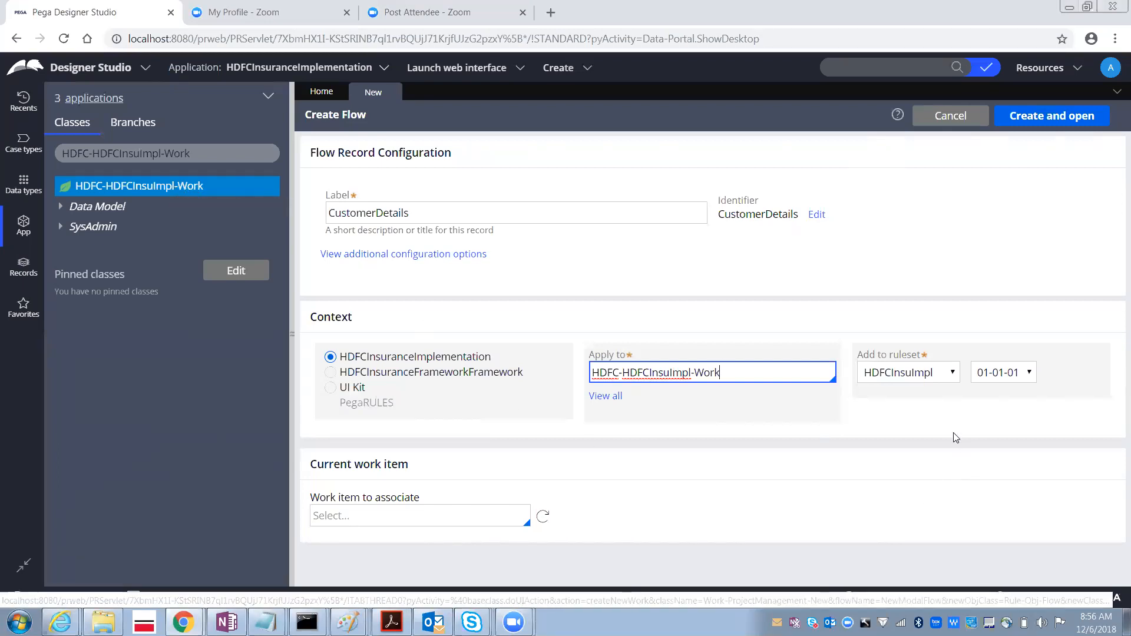
pyautogui.click(909, 373)
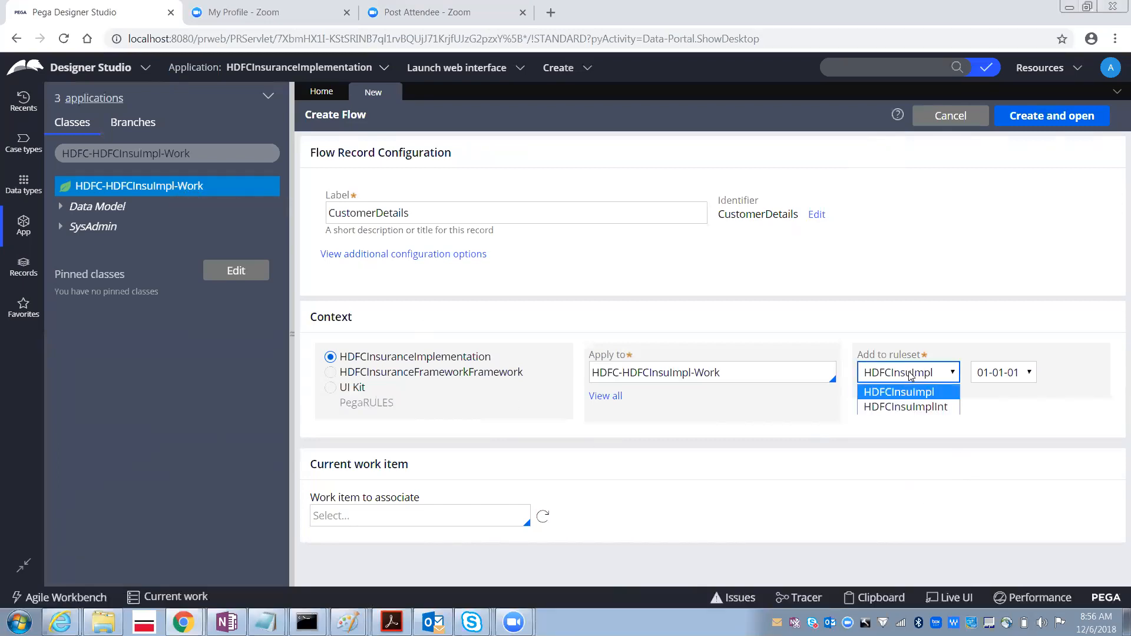
pyautogui.click(910, 375)
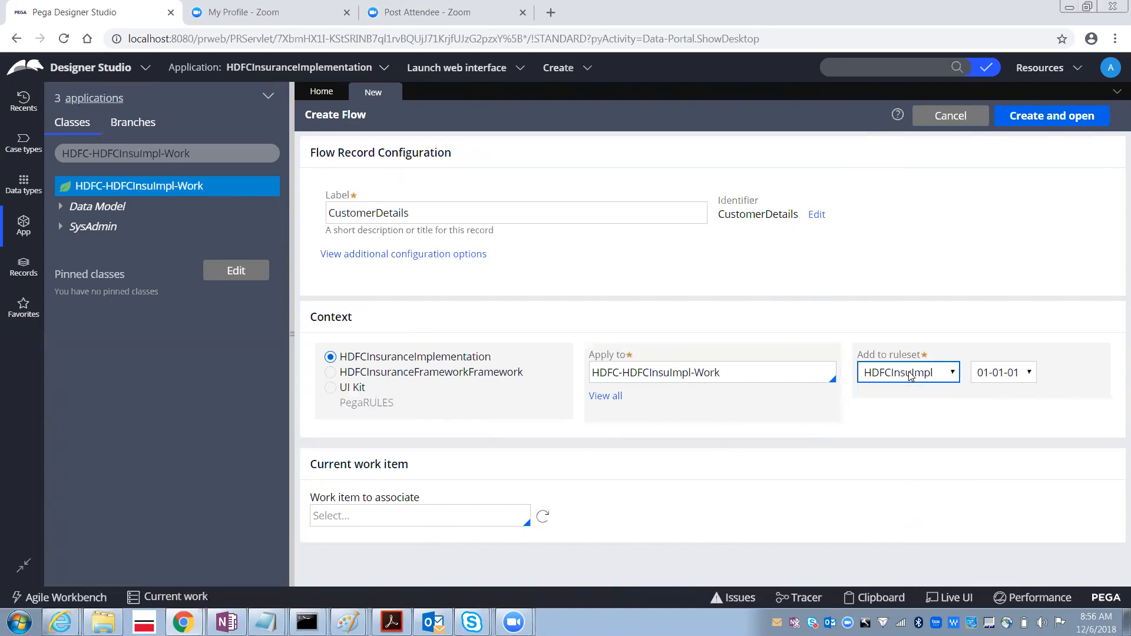
pyautogui.click(910, 375)
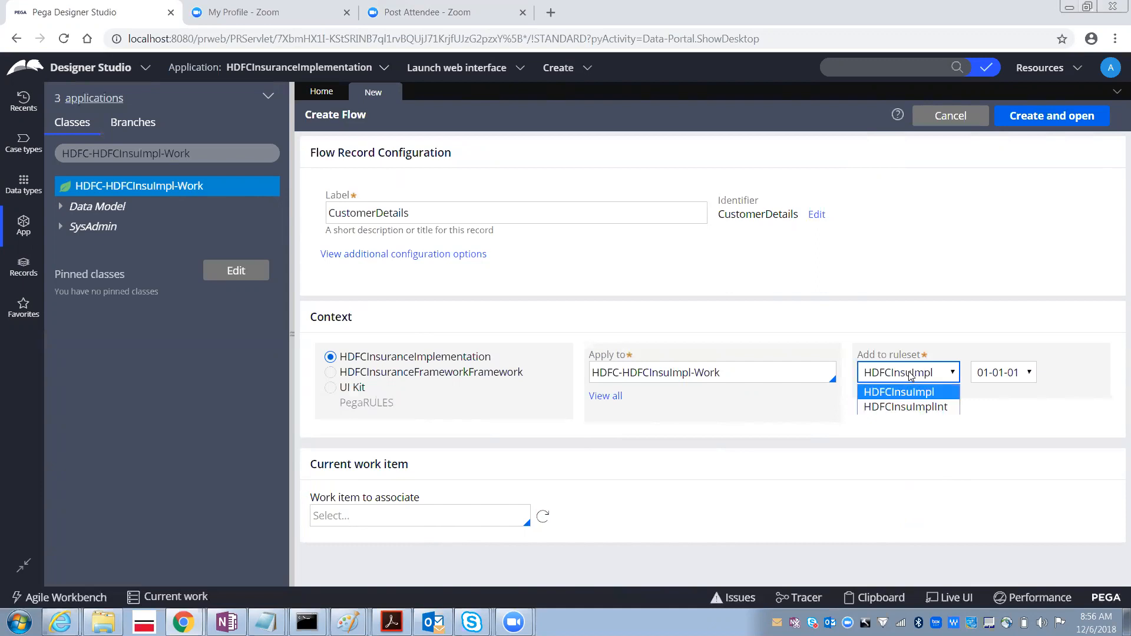
pyautogui.click(904, 394)
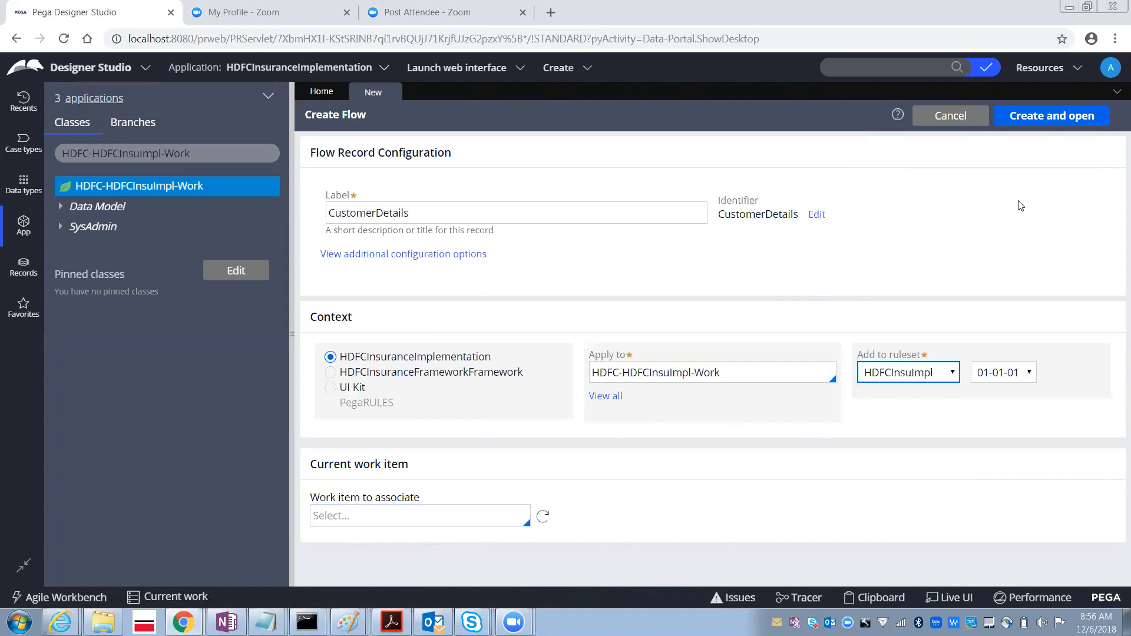
pyautogui.click(1027, 114)
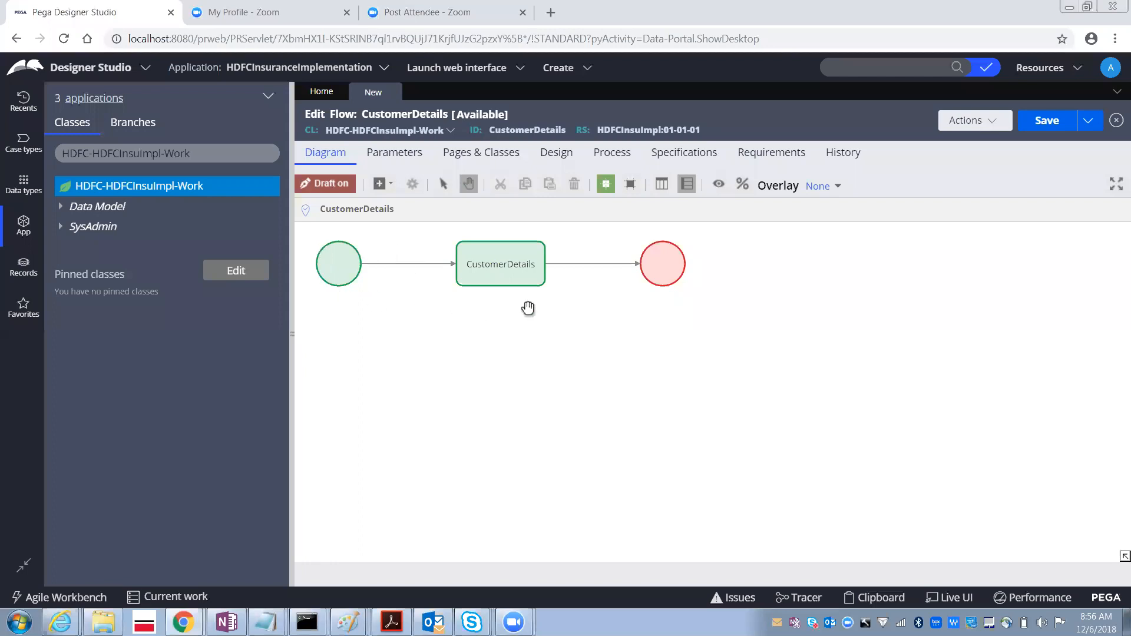
# - Examine the shapes in the CustomerDetails flow diagram and the shape types available to add, including the Smart Shapes
pyautogui.click(479, 272)
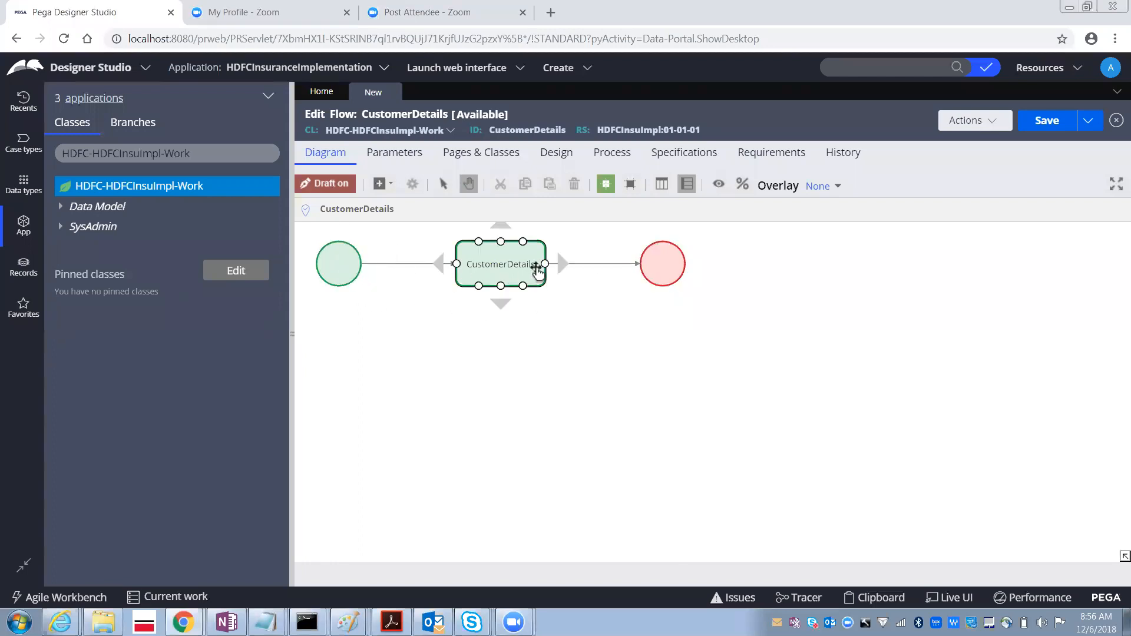
pyautogui.click(346, 274)
pyautogui.click(454, 318)
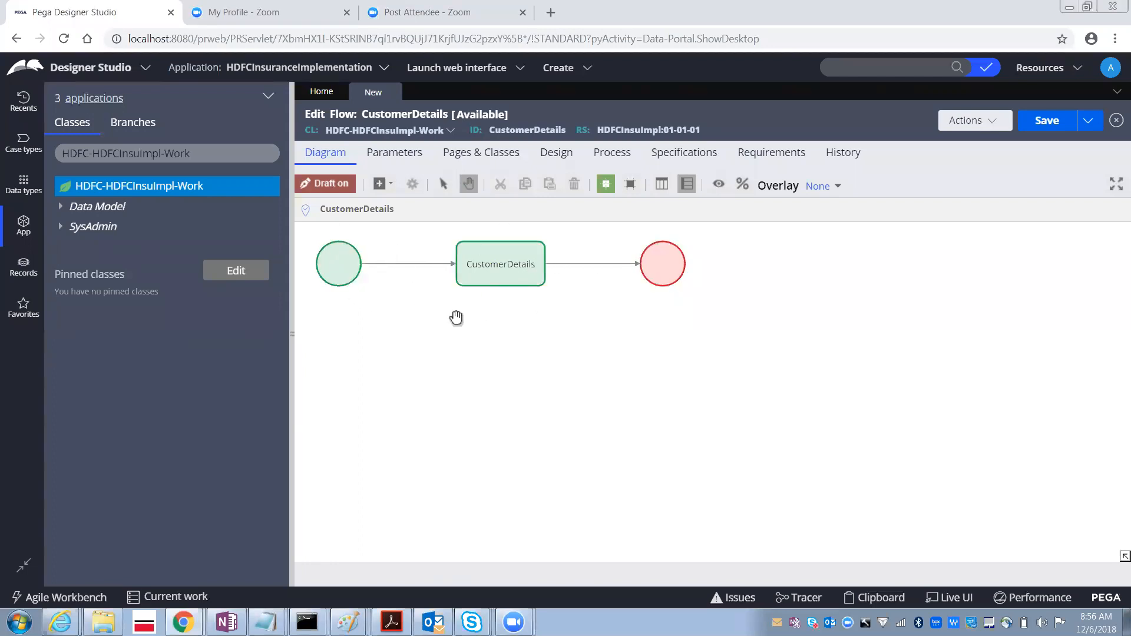
pyautogui.click(490, 273)
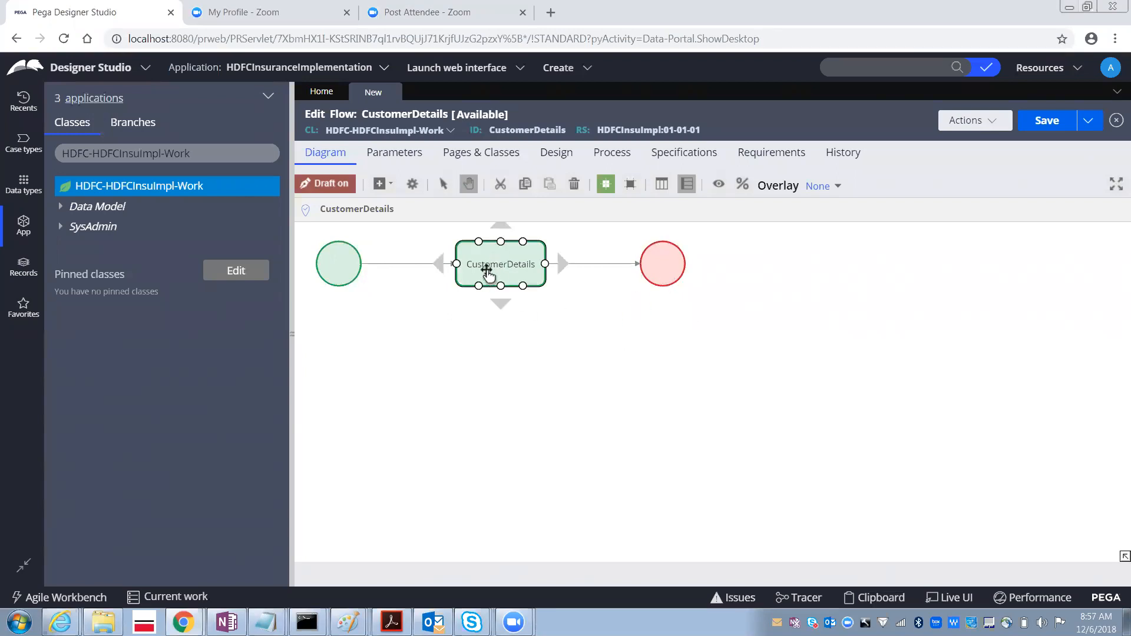
pyautogui.click(391, 191)
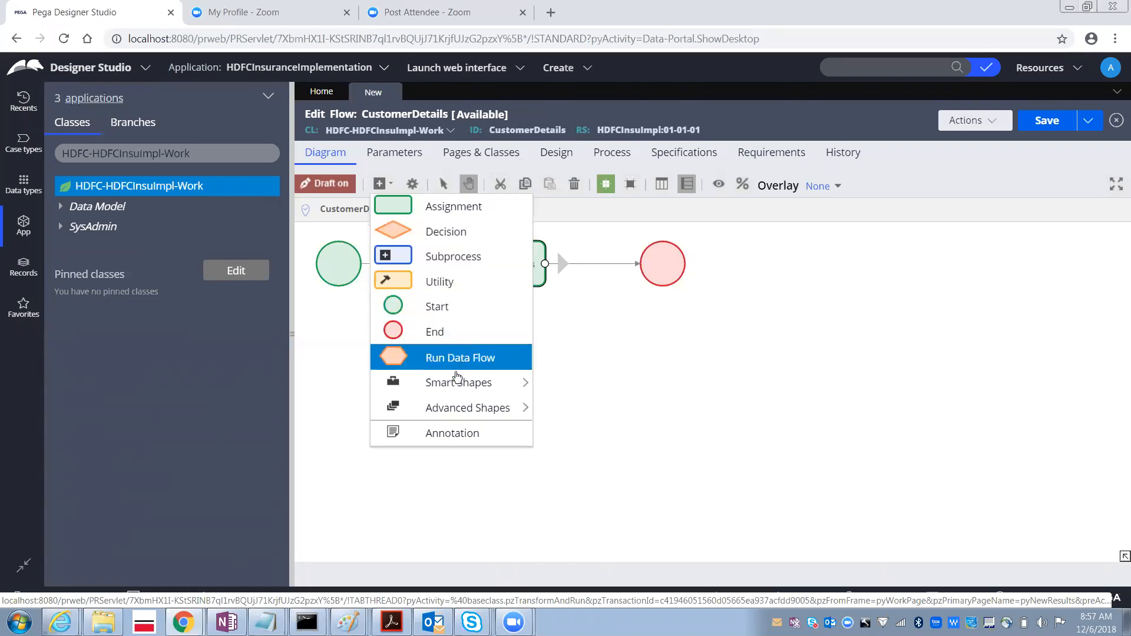
pyautogui.moveTo(455, 386)
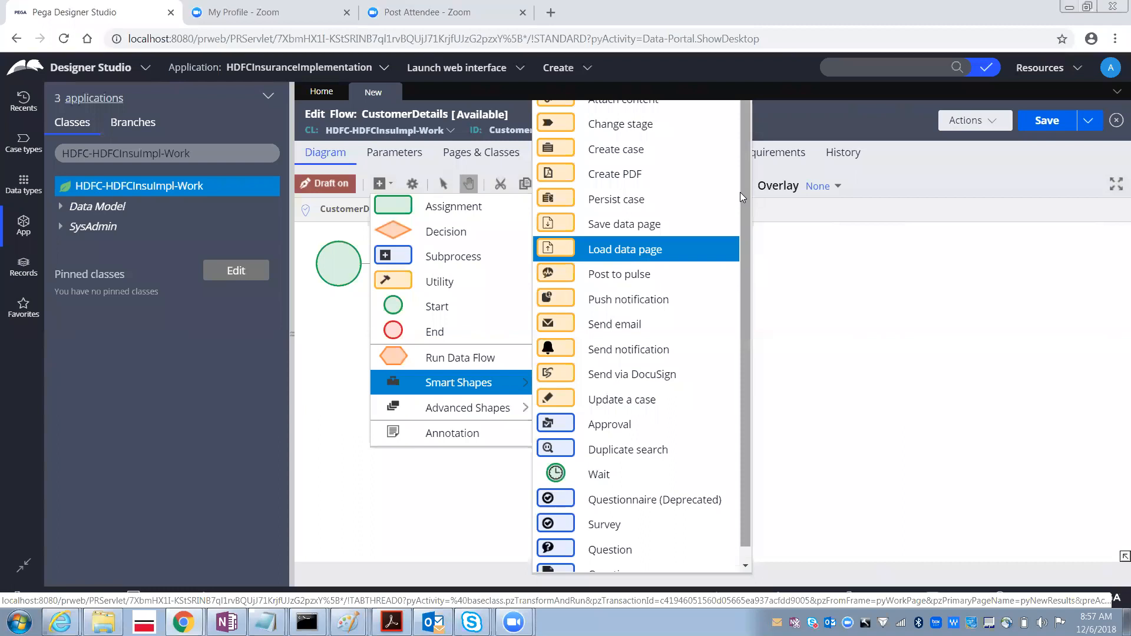
pyautogui.click(541, 283)
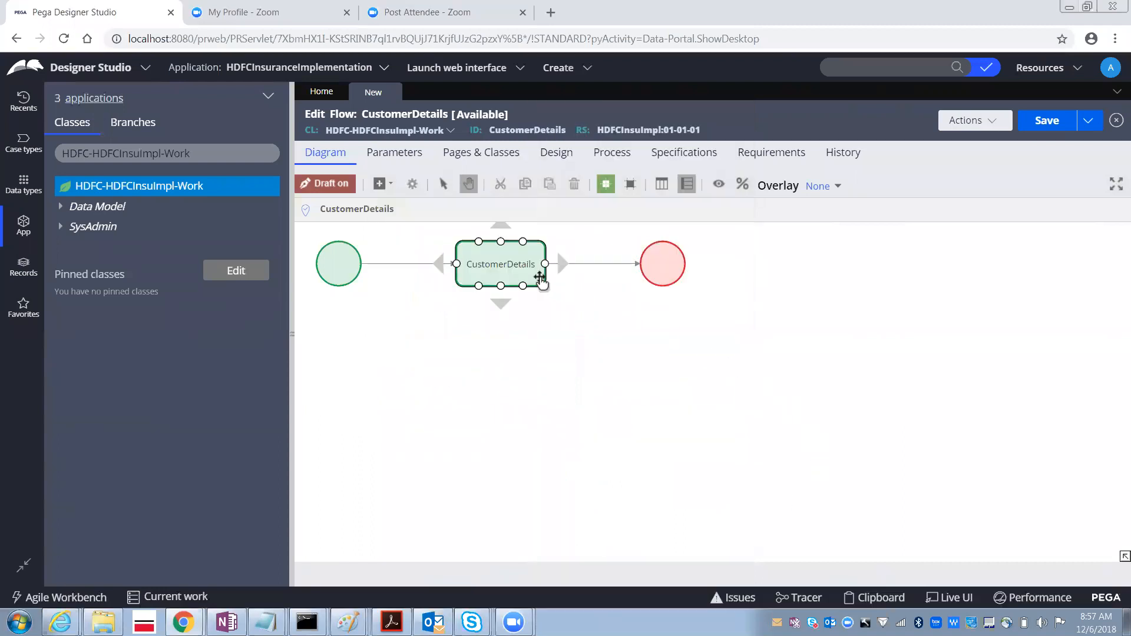
# - Save the CustomerDetails flow and close the extra New tab
pyautogui.click(1040, 123)
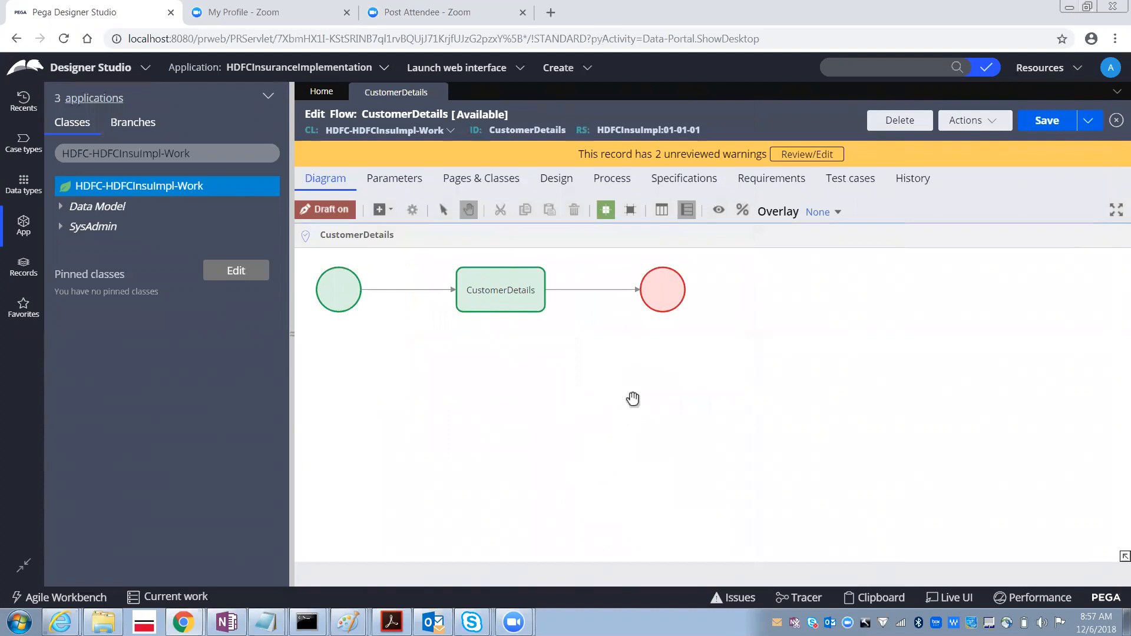
pyautogui.click(1043, 121)
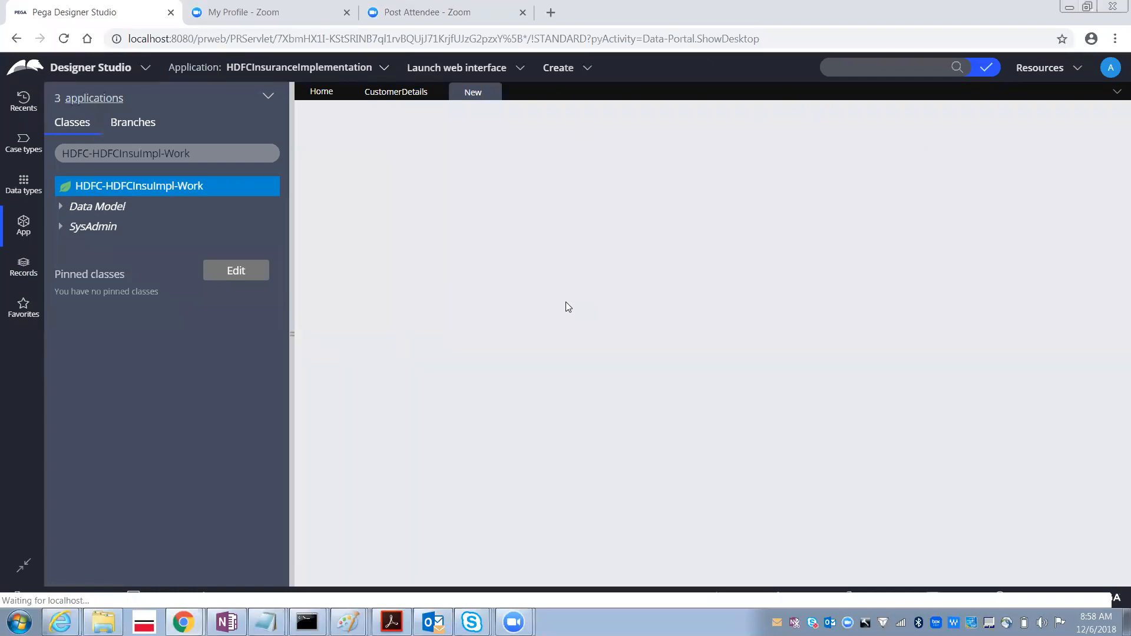
pyautogui.click(492, 92)
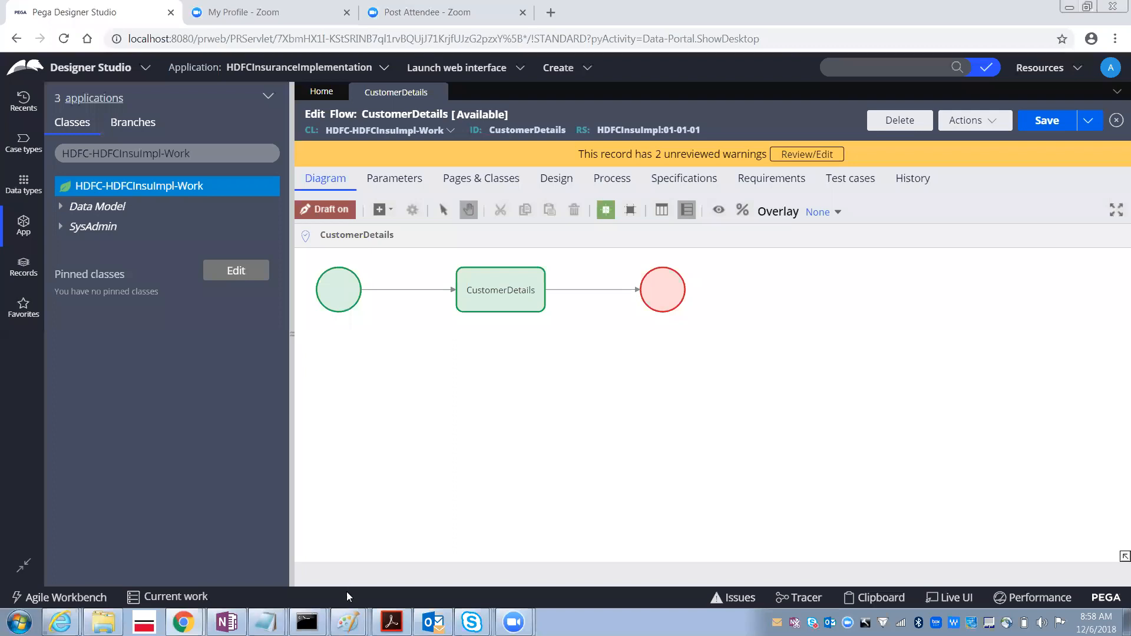
# - Switch to Paint and launch a second mspaint window with a blank canvas
pyautogui.moveTo(348, 622)
pyautogui.click(349, 544)
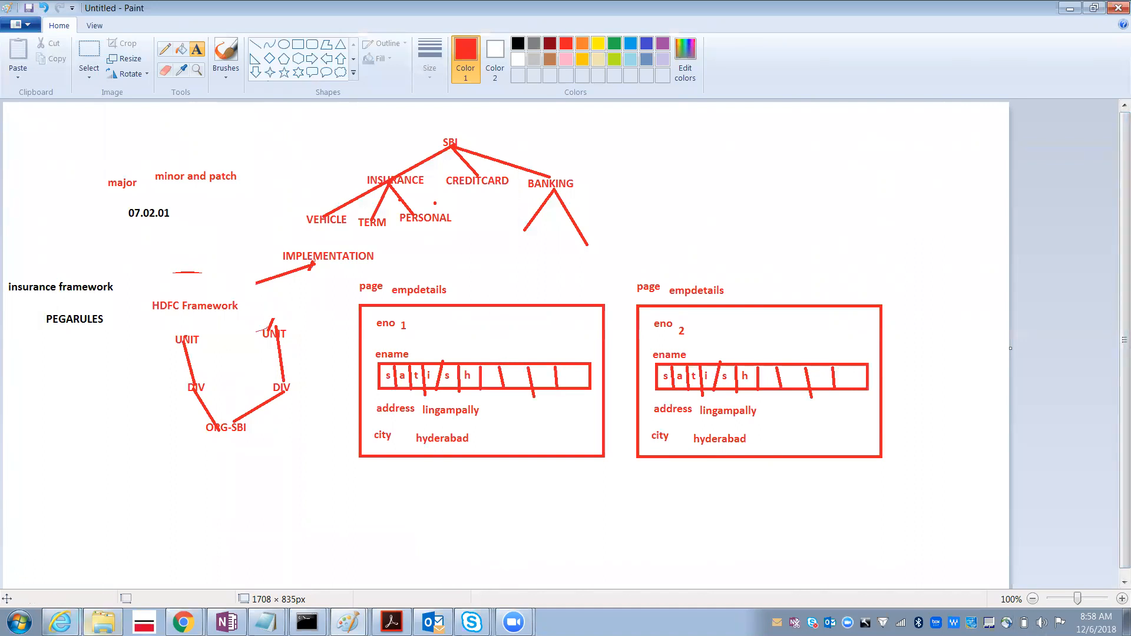
pyautogui.press('super+r')
pyautogui.write('n')
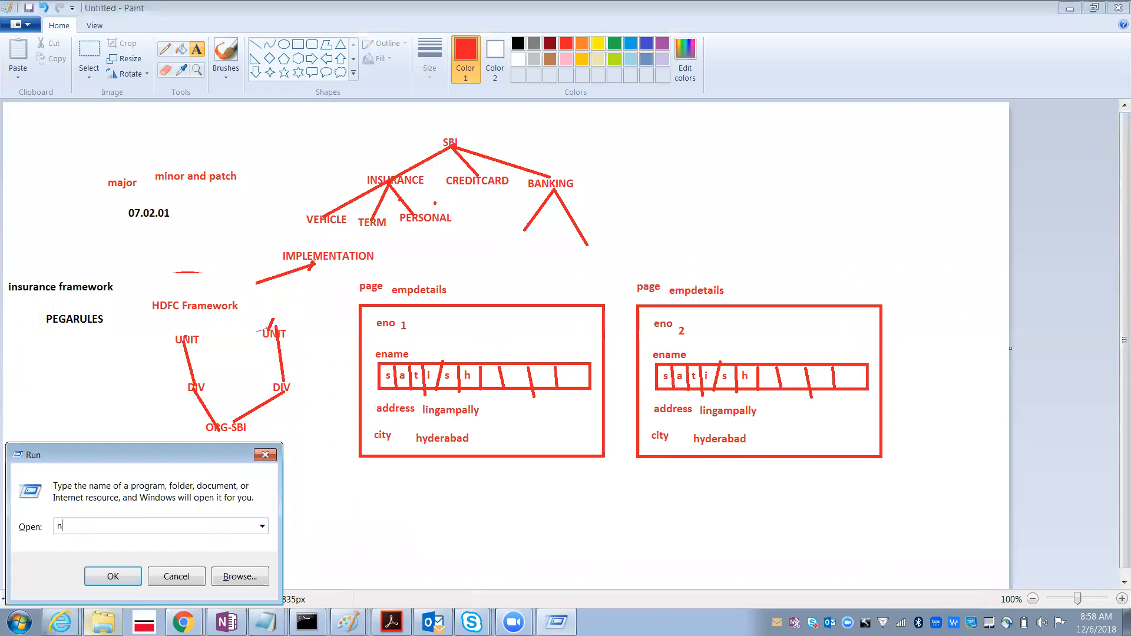
pyautogui.press('BackSpace')
pyautogui.write('mspaint')
pyautogui.press('Return')
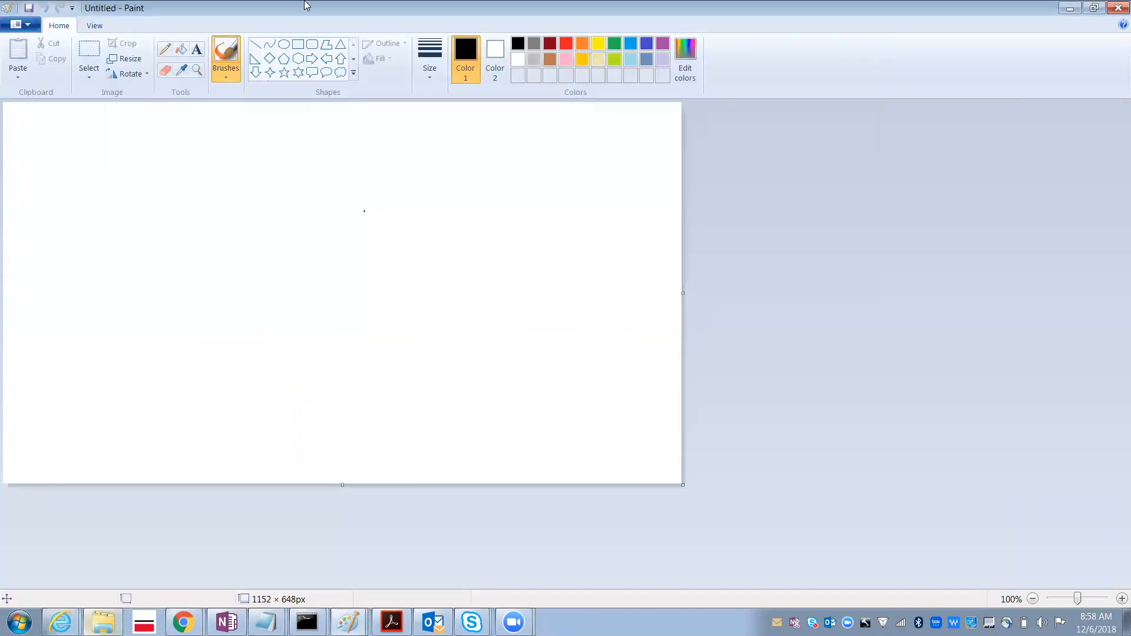
# - Draw two black rectangles of similar size stacked vertically in the middle of the canvas, the upper one about 261 × 157 px
pyautogui.click(298, 44)
pyautogui.moveTo(254, 182); pyautogui.dragTo(409, 274)
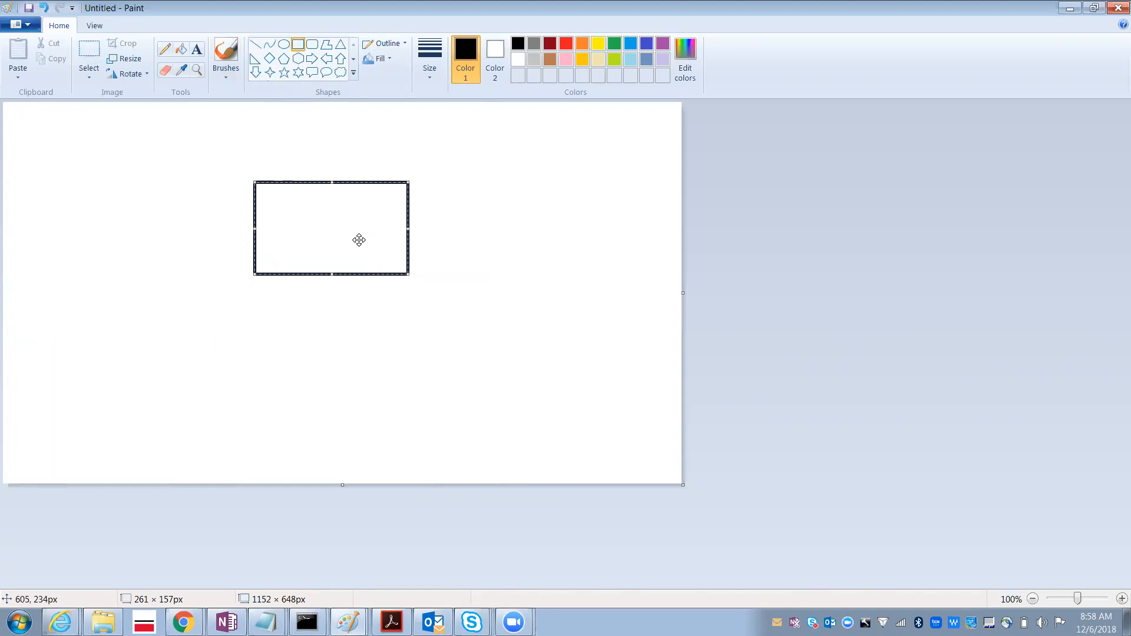
pyautogui.moveTo(252, 289); pyautogui.dragTo(411, 391)
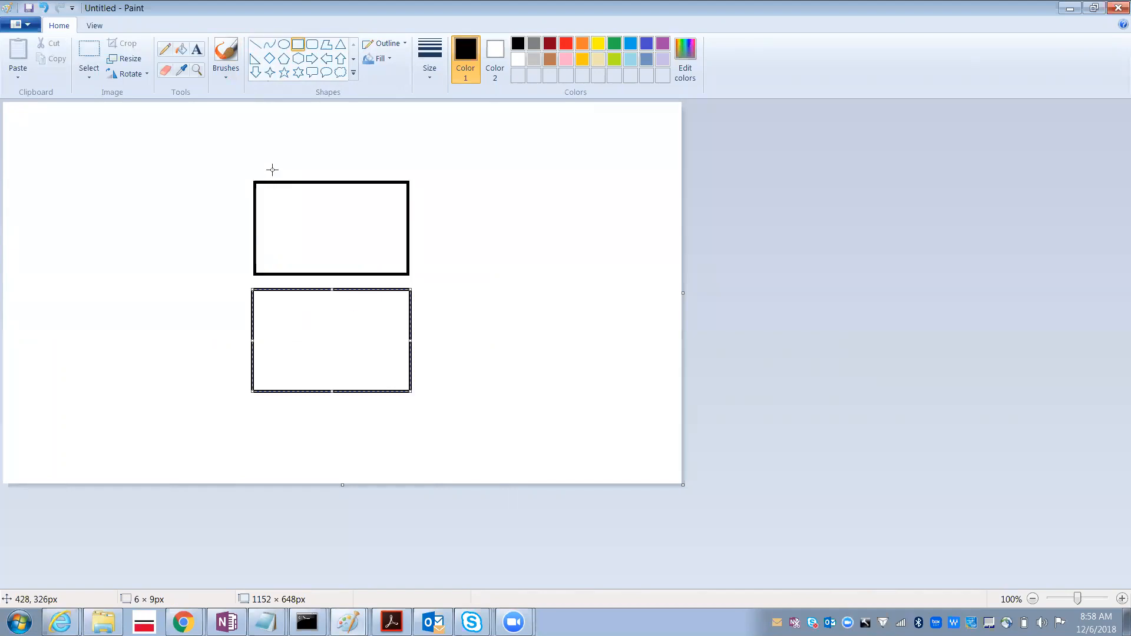
pyautogui.click(261, 147)
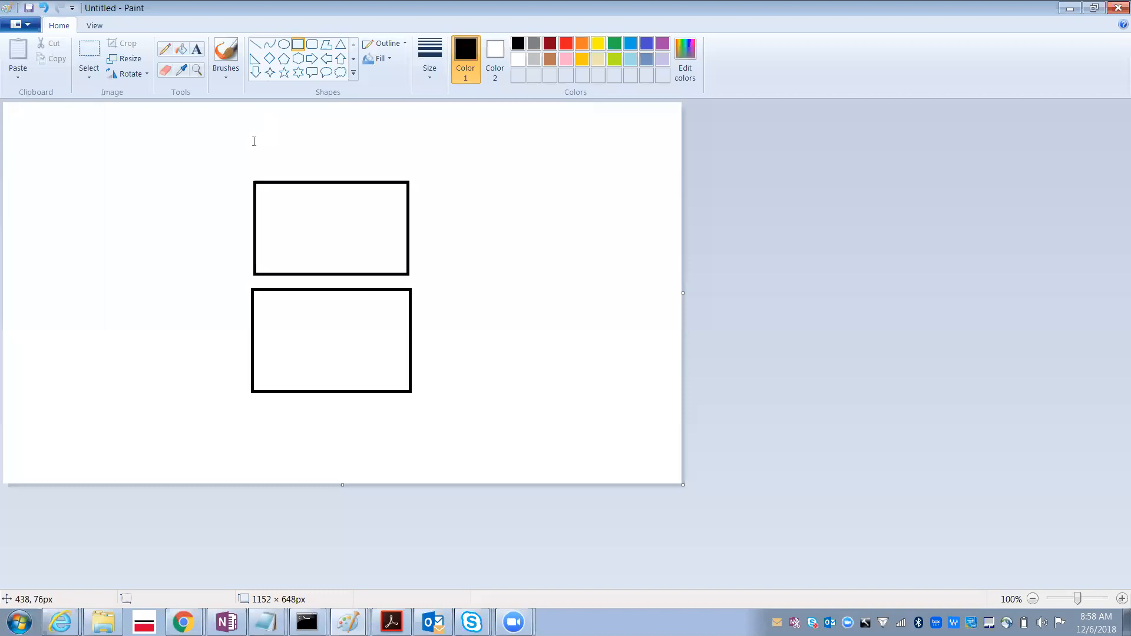
# - Add the caption "customer personal details" on a single line above the upper rectangle
pyautogui.moveTo(319, 176); pyautogui.dragTo(373, 177)
pyautogui.write('ucs')
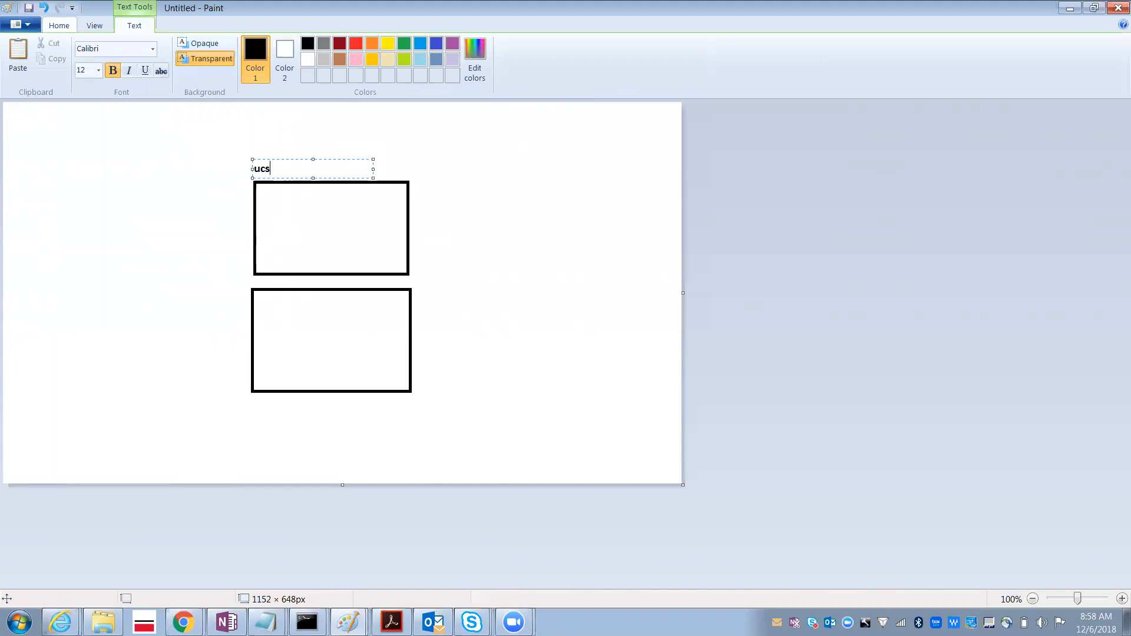
pyautogui.write('customer personal details')
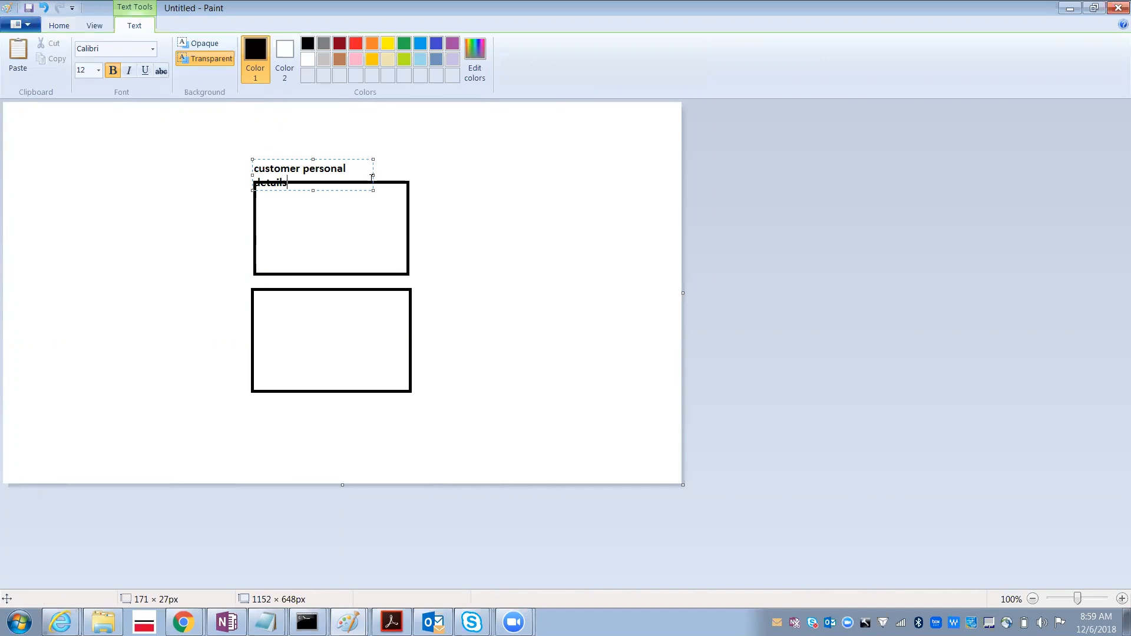
pyautogui.moveTo(372, 175); pyautogui.dragTo(393, 175)
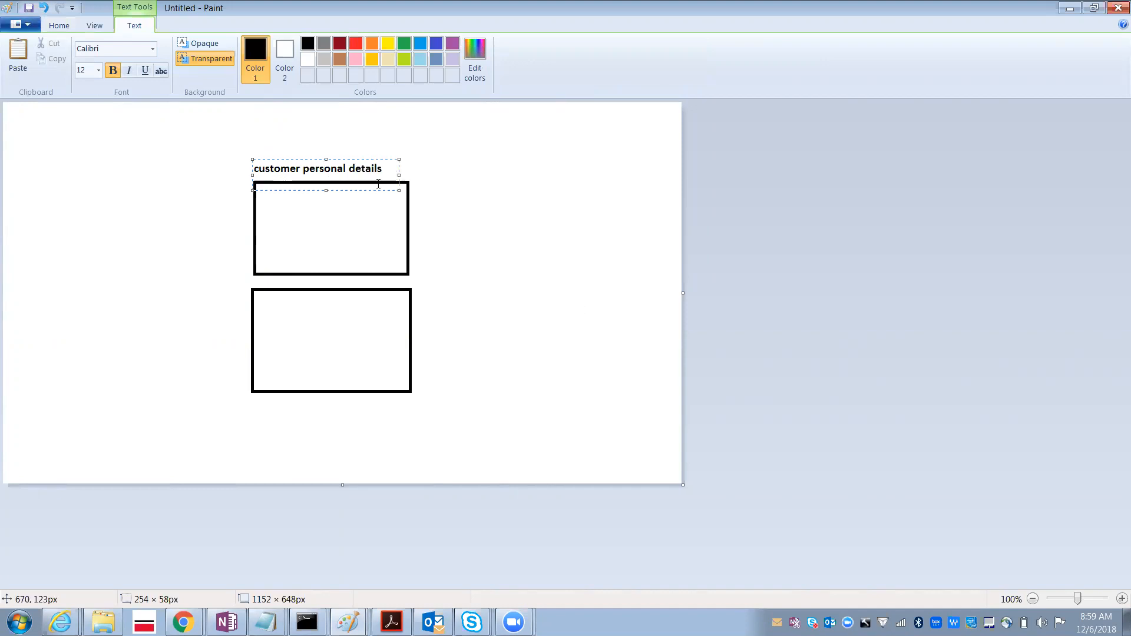
pyautogui.click(227, 197)
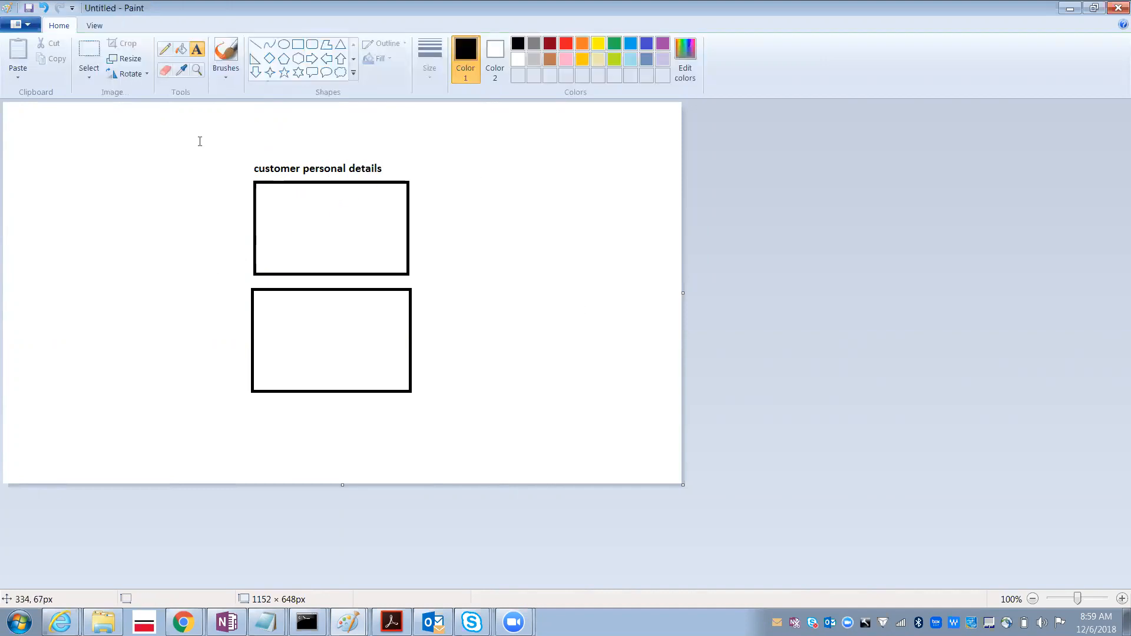
# - Write the heading "customer office address" inside the second rectangle, along its upper edge
pyautogui.moveTo(254, 296); pyautogui.dragTo(374, 312)
pyautogui.write('cus')
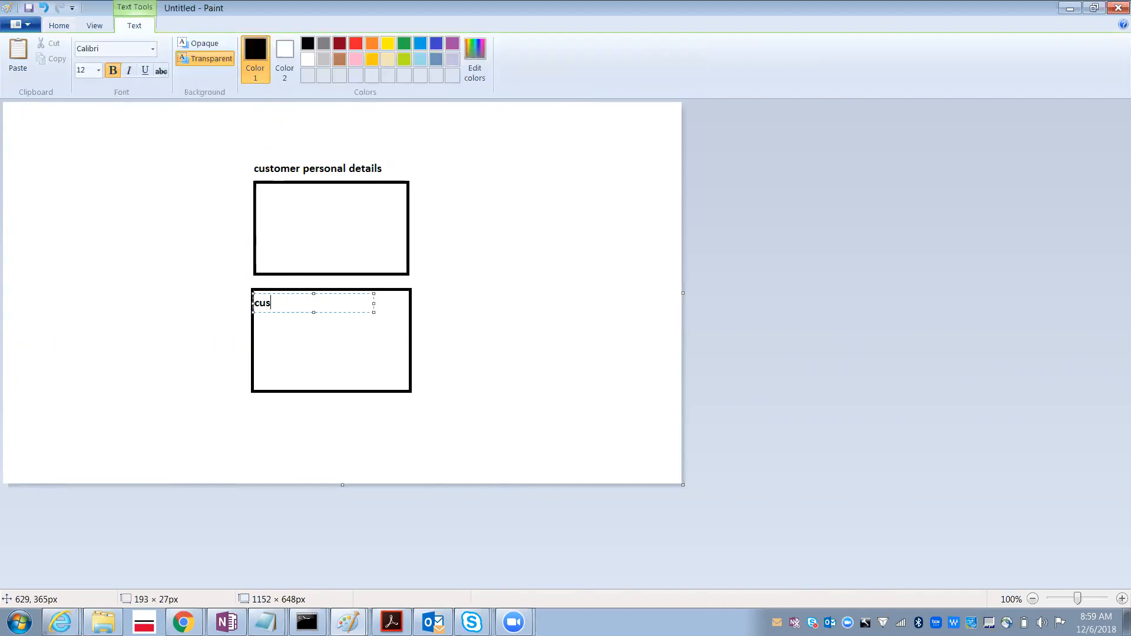
pyautogui.write('tomer office address')
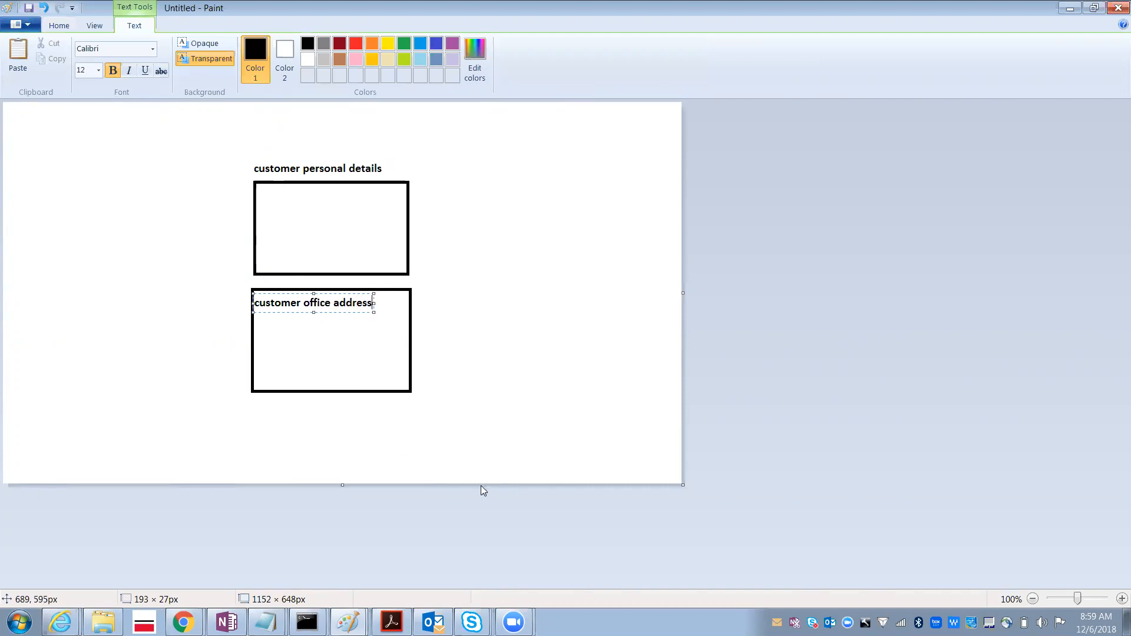
pyautogui.click(134, 298)
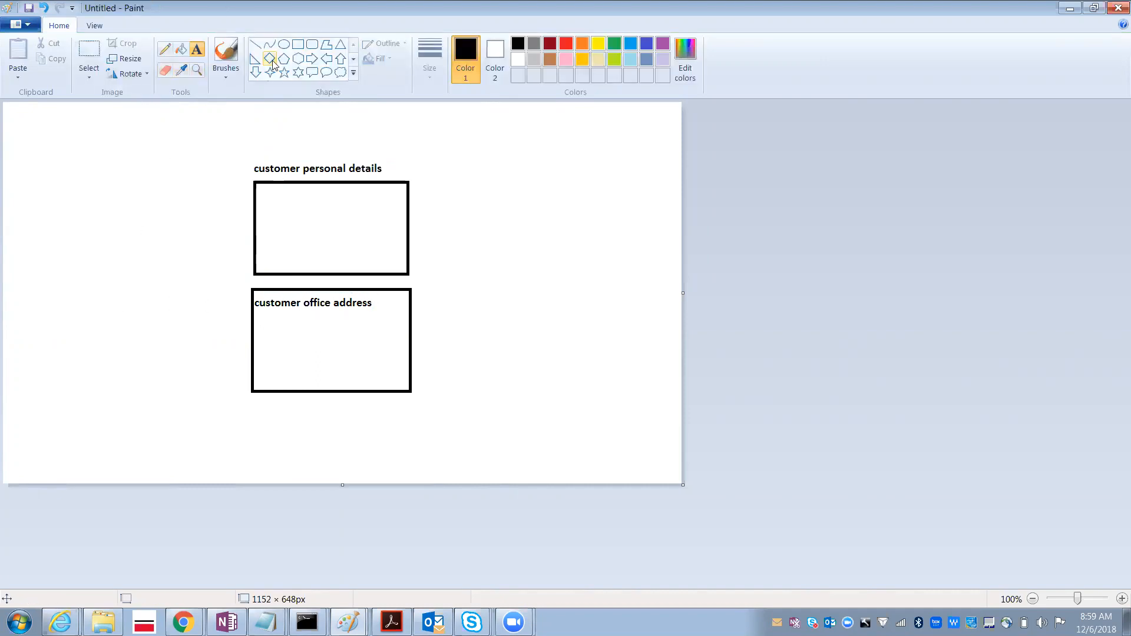
# - Draw a third rectangle about 269 × 118 px below the other two and head it "customer personal address"
pyautogui.click(298, 46)
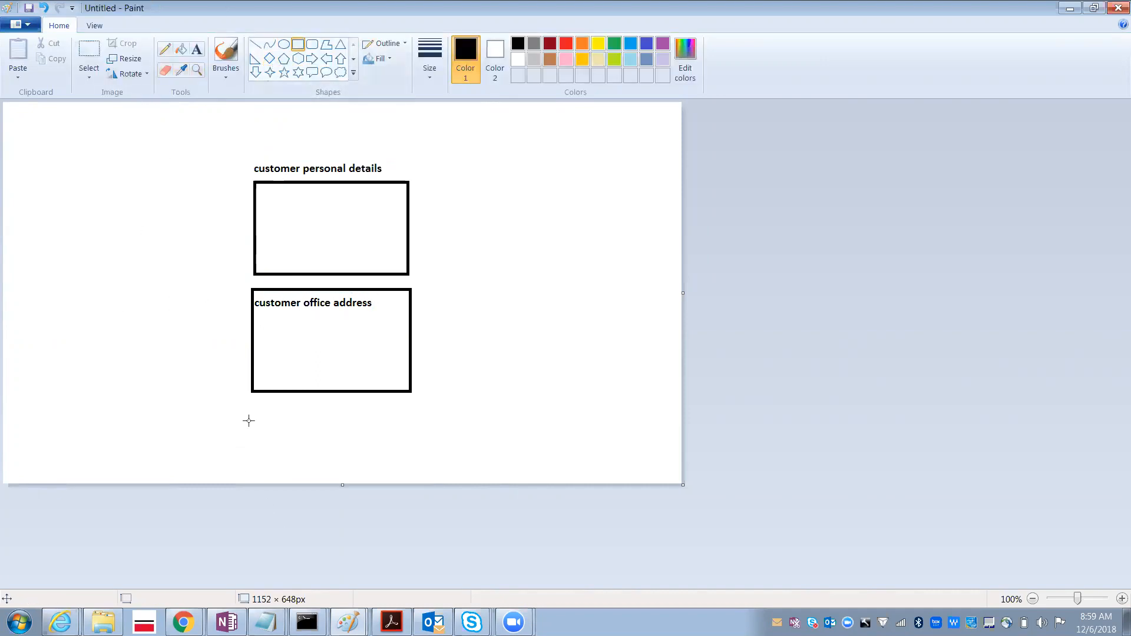
pyautogui.moveTo(252, 405); pyautogui.dragTo(411, 474)
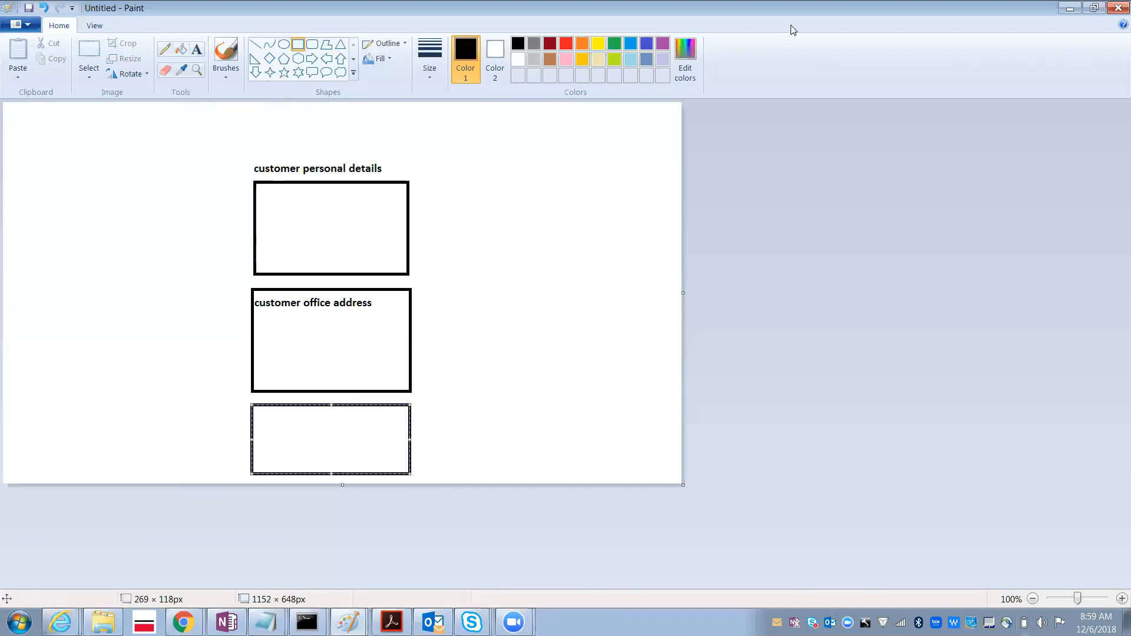
pyautogui.moveTo(254, 407); pyautogui.dragTo(376, 422)
pyautogui.write('customer personal address')
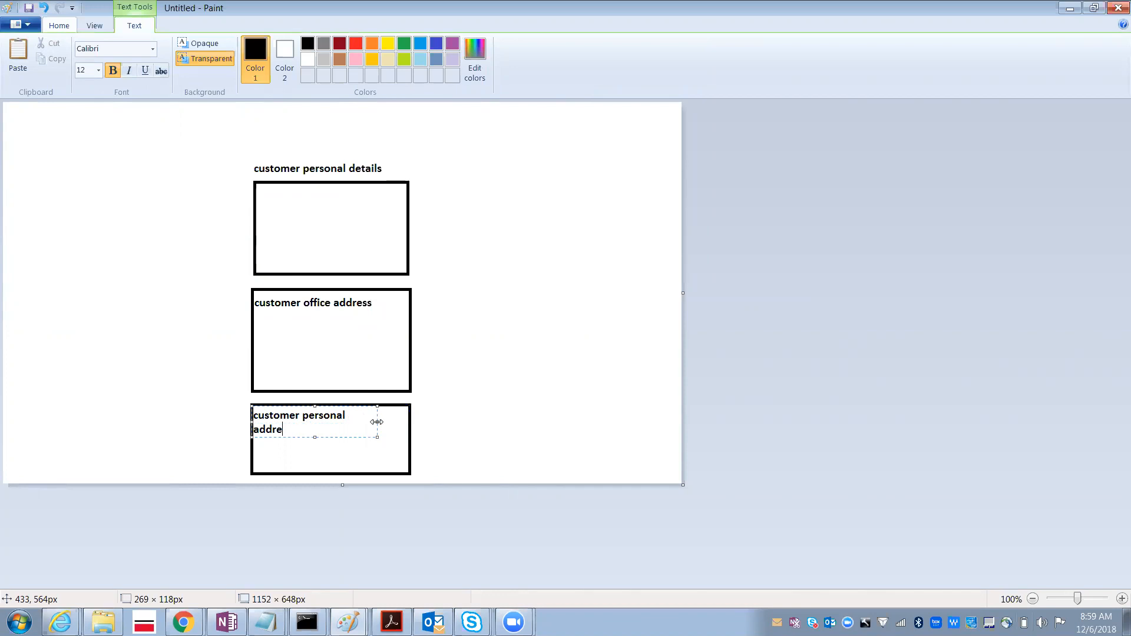
pyautogui.click(528, 368)
# - Enlarge the canvas to 1175 × 780 px and enclose all three boxes in a frame about 368 × 666 px captioned "flow action"
pyautogui.moveTo(682, 486); pyautogui.dragTo(696, 562)
pyautogui.click(549, 423)
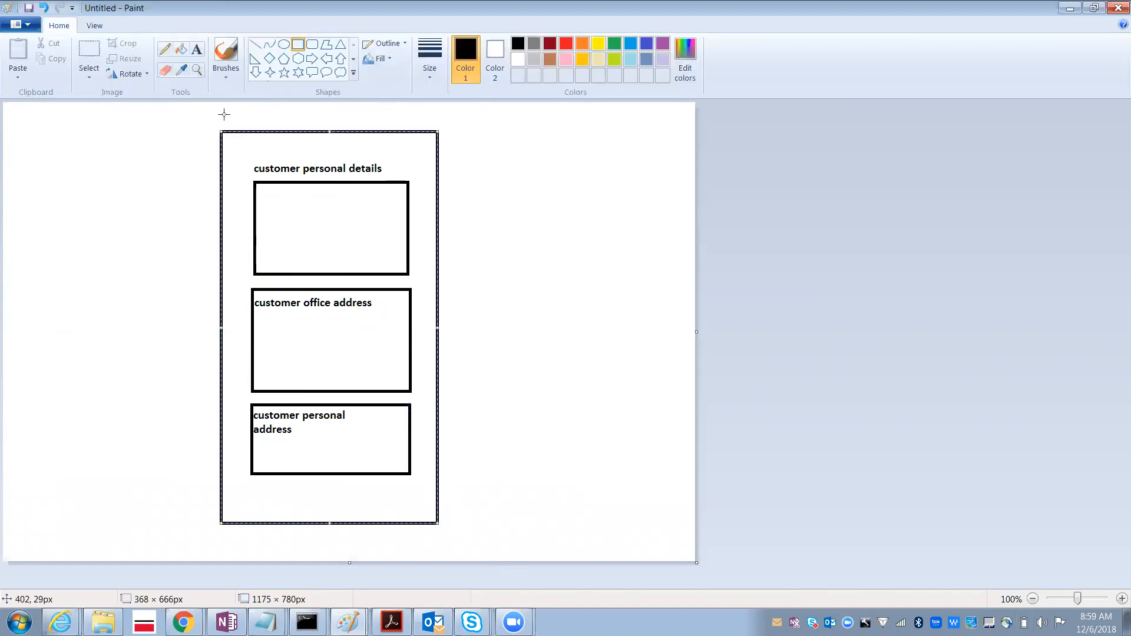
pyautogui.click(196, 49)
pyautogui.moveTo(311, 128); pyautogui.dragTo(313, 129)
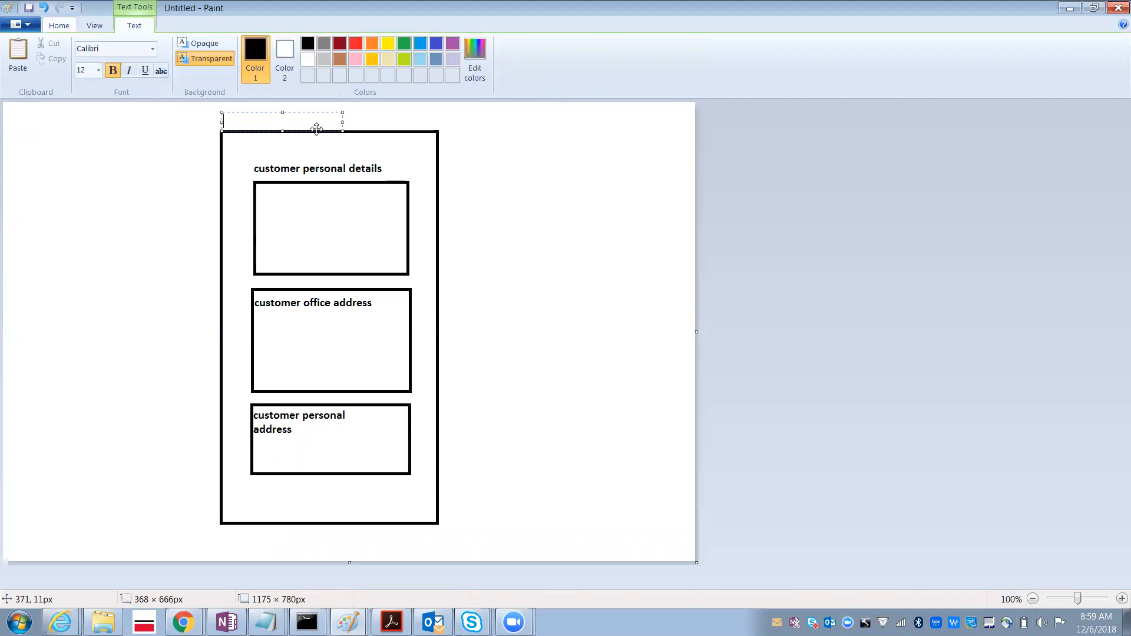
pyautogui.write('flow action')
pyautogui.click(302, 215)
# - Write the field names "eno" and "ename" under each other inside the customer personal details box
pyautogui.moveTo(265, 193); pyautogui.dragTo(378, 207)
pyautogui.click(410, 190)
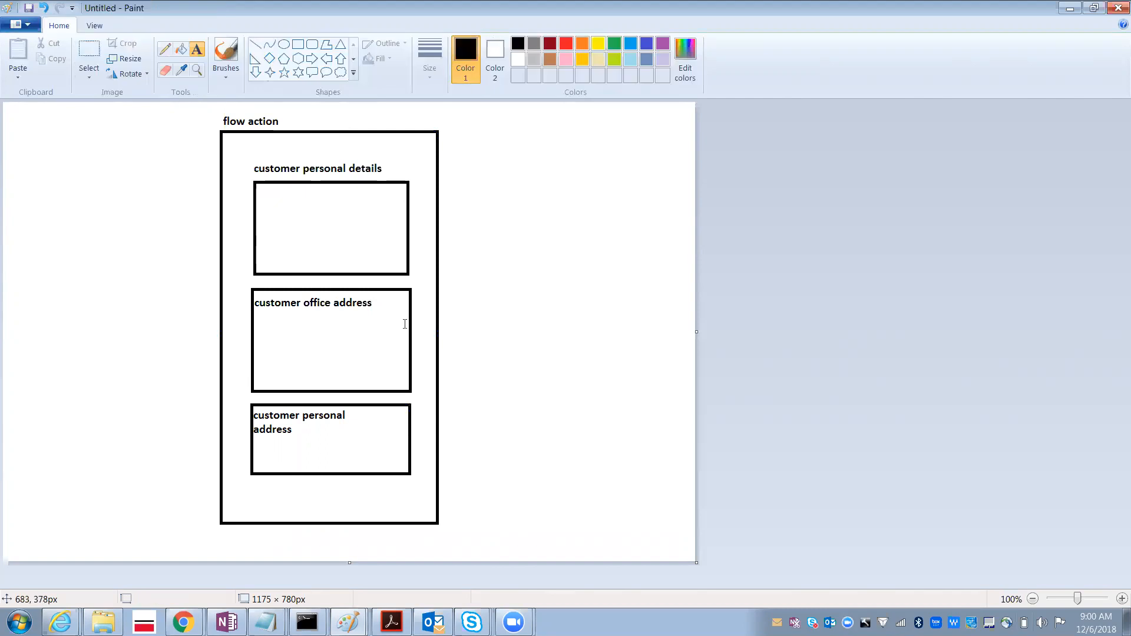
pyautogui.click(410, 306)
pyautogui.click(409, 424)
pyautogui.moveTo(262, 192); pyautogui.dragTo(382, 212)
pyautogui.write('eno')
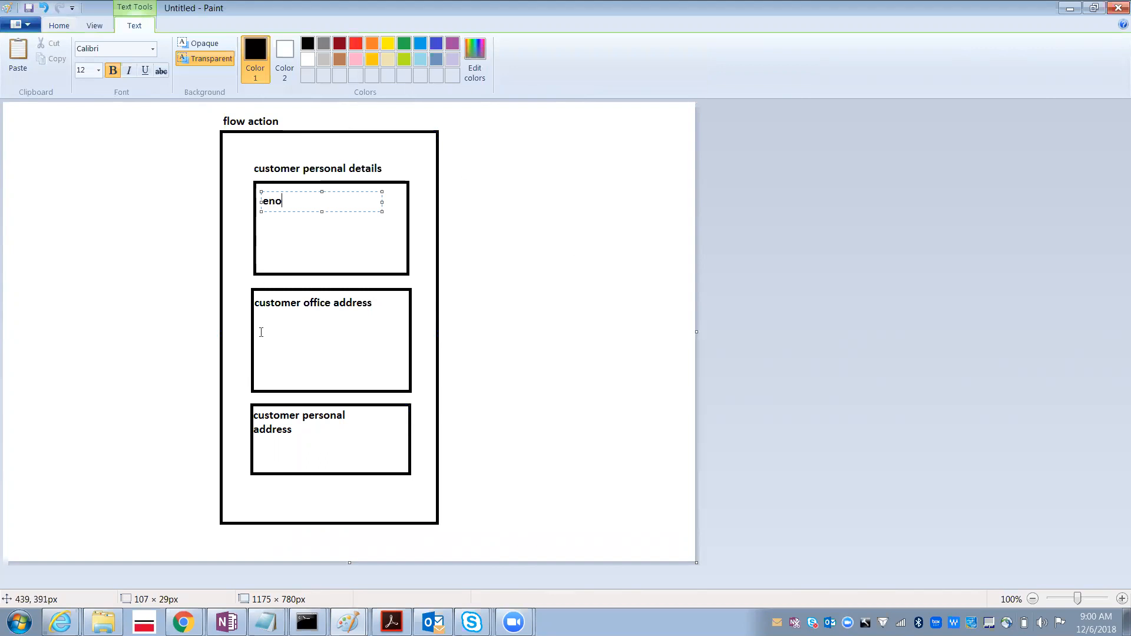
pyautogui.click(265, 224)
pyautogui.moveTo(265, 221); pyautogui.dragTo(384, 241)
pyautogui.write('ename')
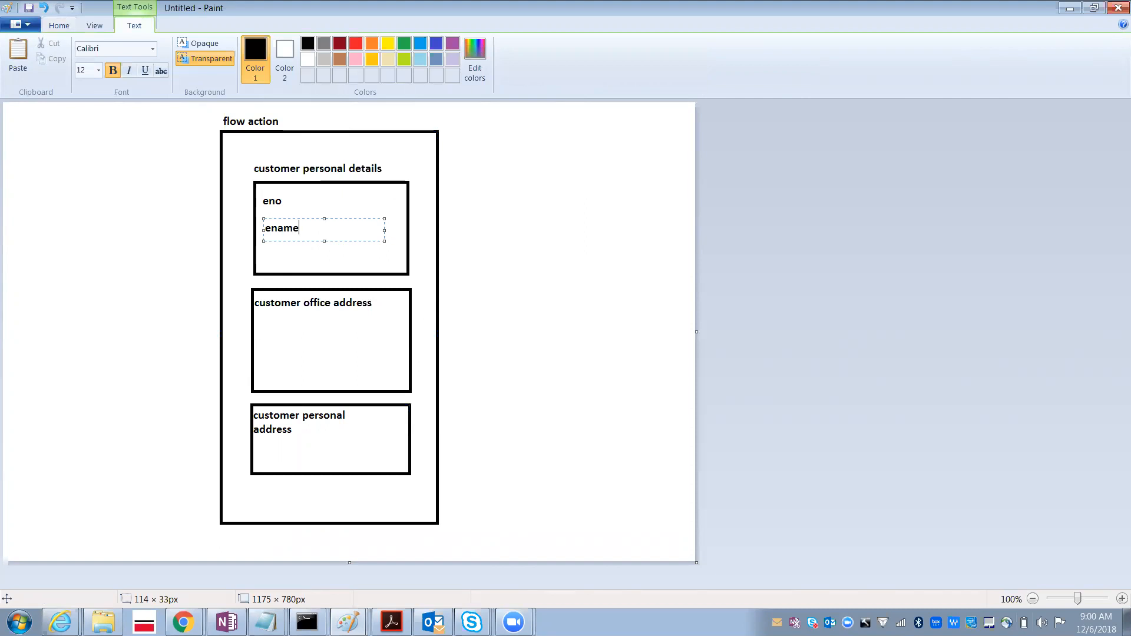
# - Write "office address" below the heading in the customer office address box
pyautogui.click(259, 319)
pyautogui.moveTo(261, 317); pyautogui.dragTo(348, 336)
pyautogui.write('office address')
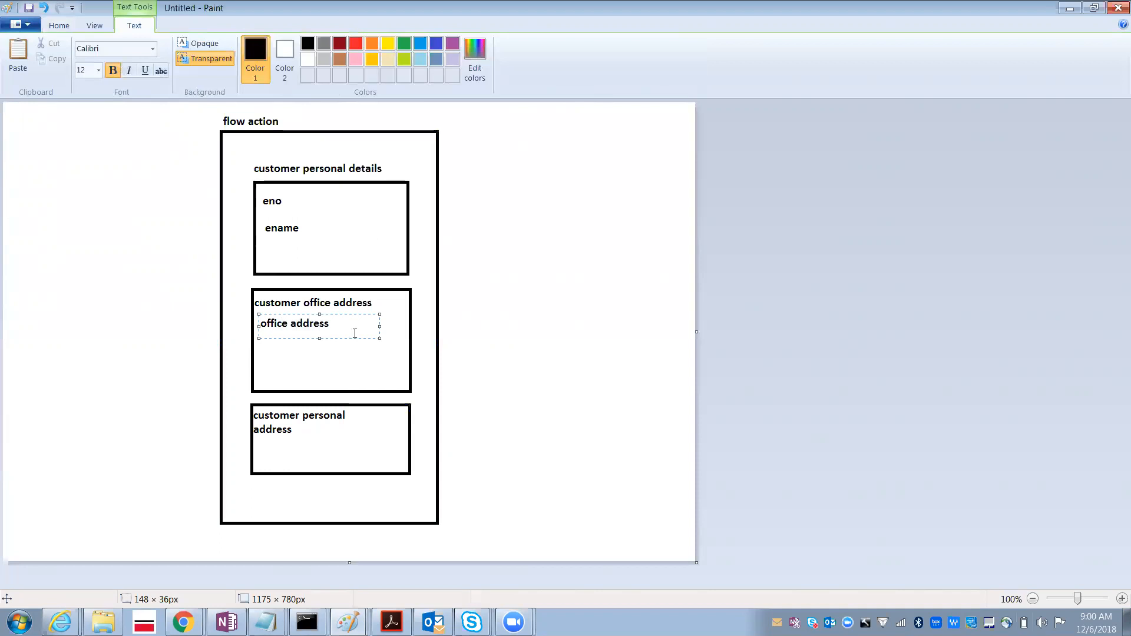
# - Add the field name "age" below "ename" in the customer personal details box
pyautogui.click(263, 245)
pyautogui.moveTo(364, 282); pyautogui.dragTo(383, 264)
pyautogui.write('age')
# - Write "home address" below the heading in the customer personal address box
pyautogui.click(425, 323)
pyautogui.moveTo(259, 442); pyautogui.dragTo(360, 453)
pyautogui.write('home address')
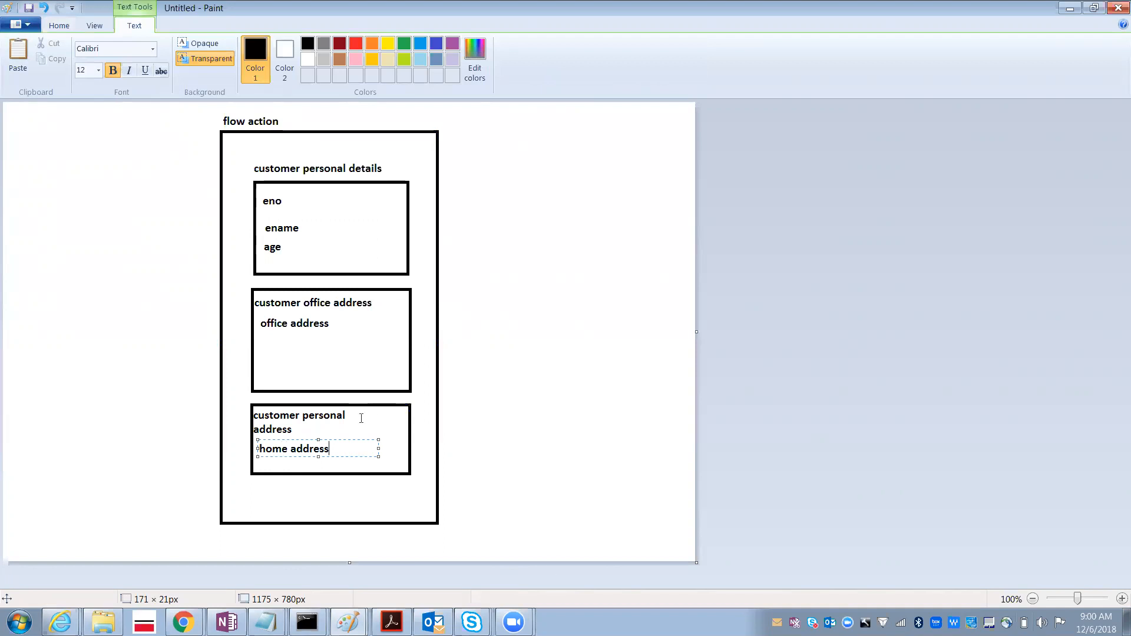
pyautogui.click(508, 392)
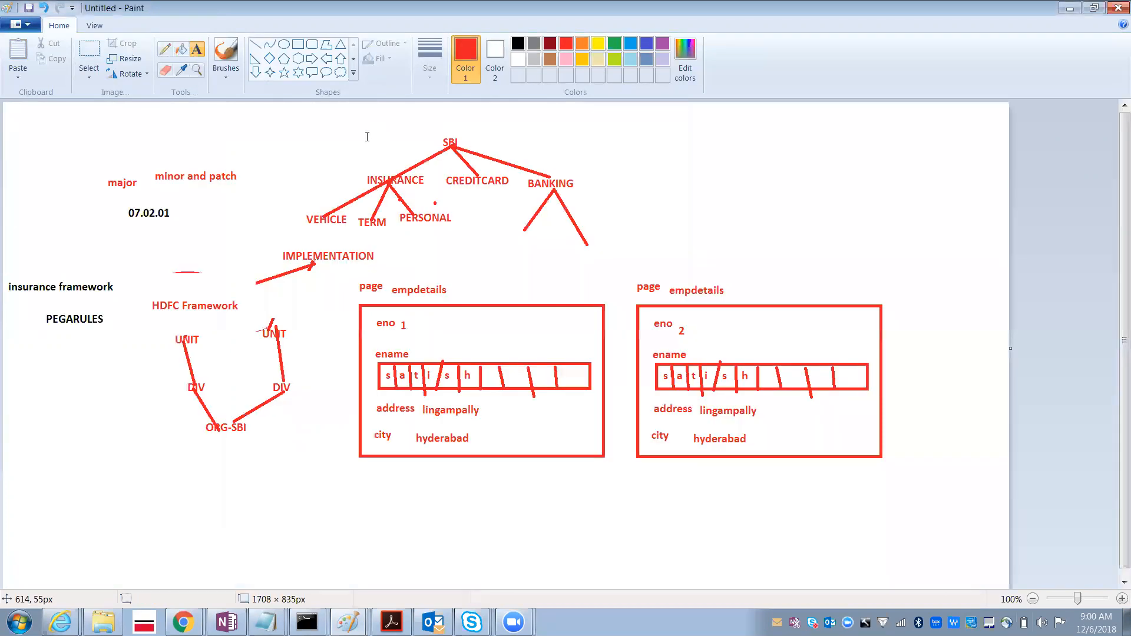
# - Switch to Pega Designer Studio and expand the Data Model properties of the HDFC-HDFCInsuImpl-Work class
pyautogui.hotkey('alt', 'Tab')
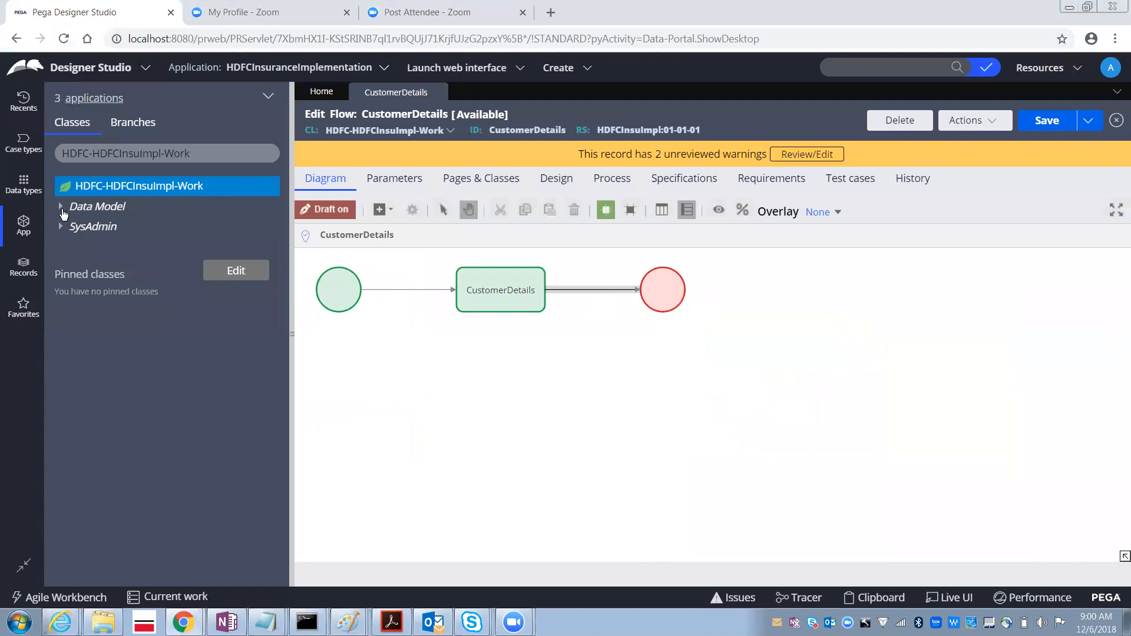
pyautogui.click(60, 206)
pyautogui.click(73, 227)
# - Switch to the flow action drawing in Paint and review the fields planned for each box
pyautogui.hotkey('alt', 'Tab')
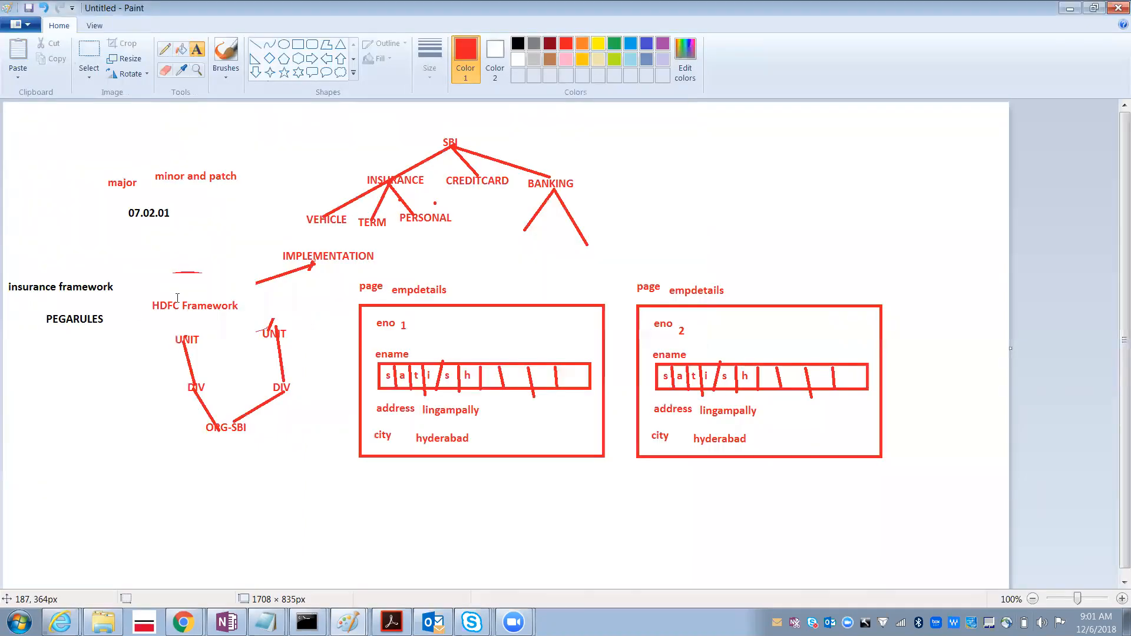
pyautogui.hotkey('alt', 'Tab')
pyautogui.hotkey('alt', 'Tab')
pyautogui.hotkey('alt', 'Tab')
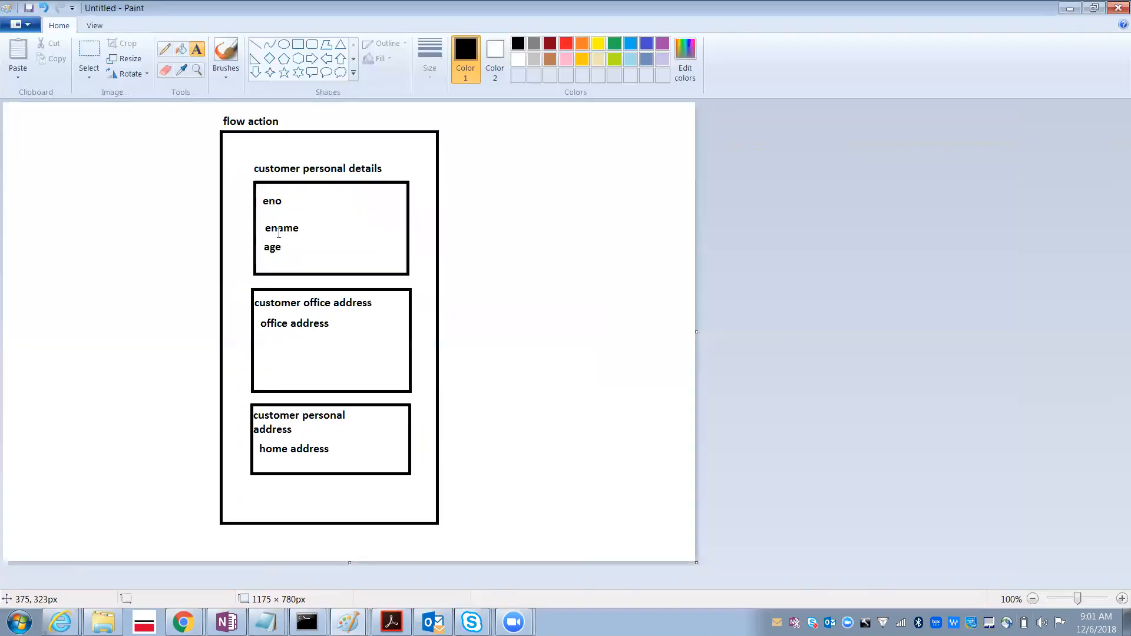
# - Return to Pega Designer Studio, then create and open a property labelled customerID in the HDFC-HDFCInsuImpl-Work class
pyautogui.hotkey('alt', 'Tab')
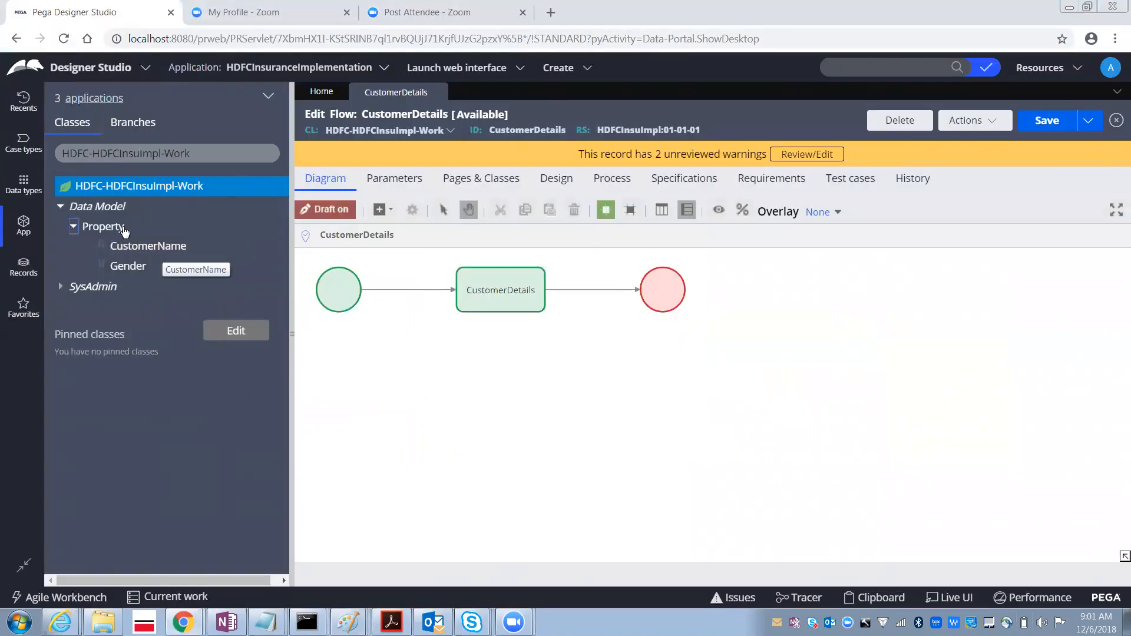
pyautogui.rightClick(124, 229)
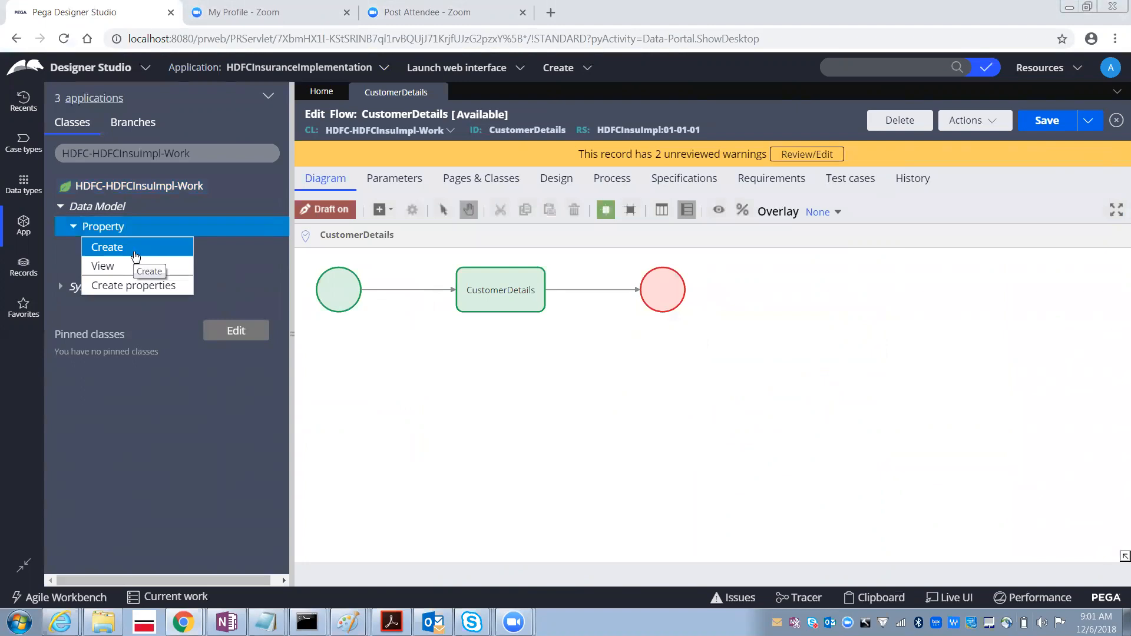
pyautogui.click(135, 257)
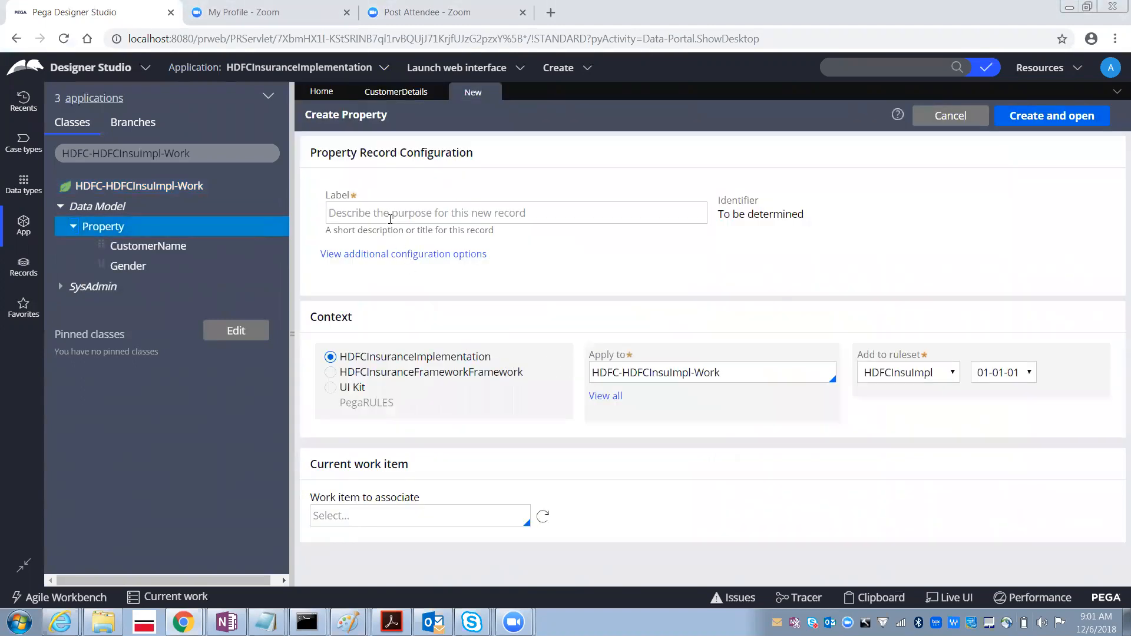
pyautogui.write('custome')
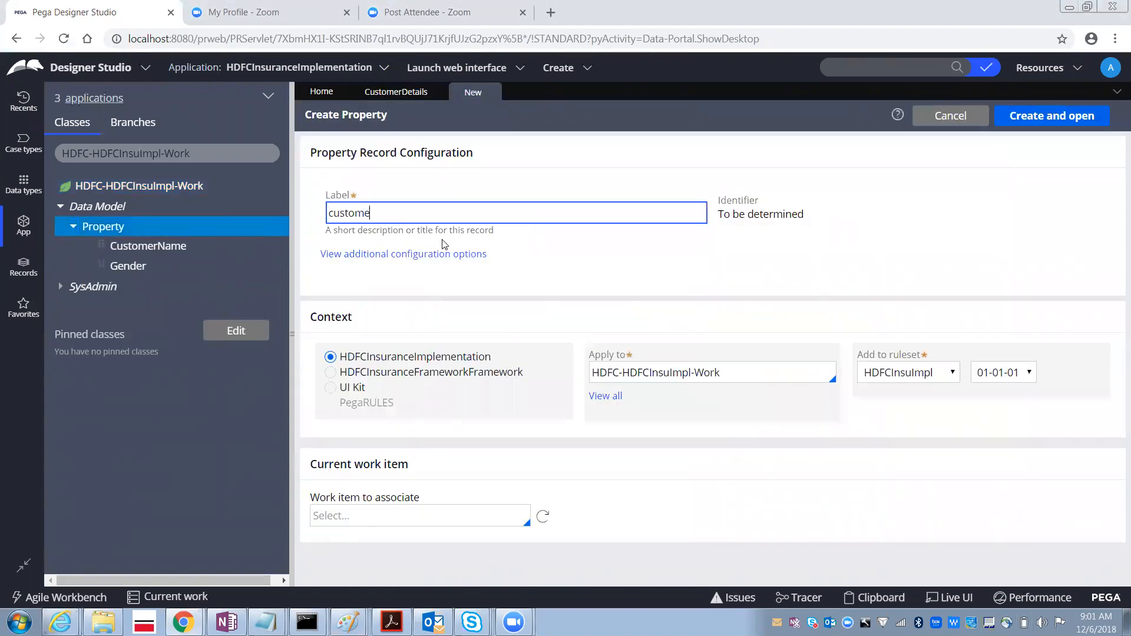
pyautogui.write('rID')
pyautogui.click(1040, 115)
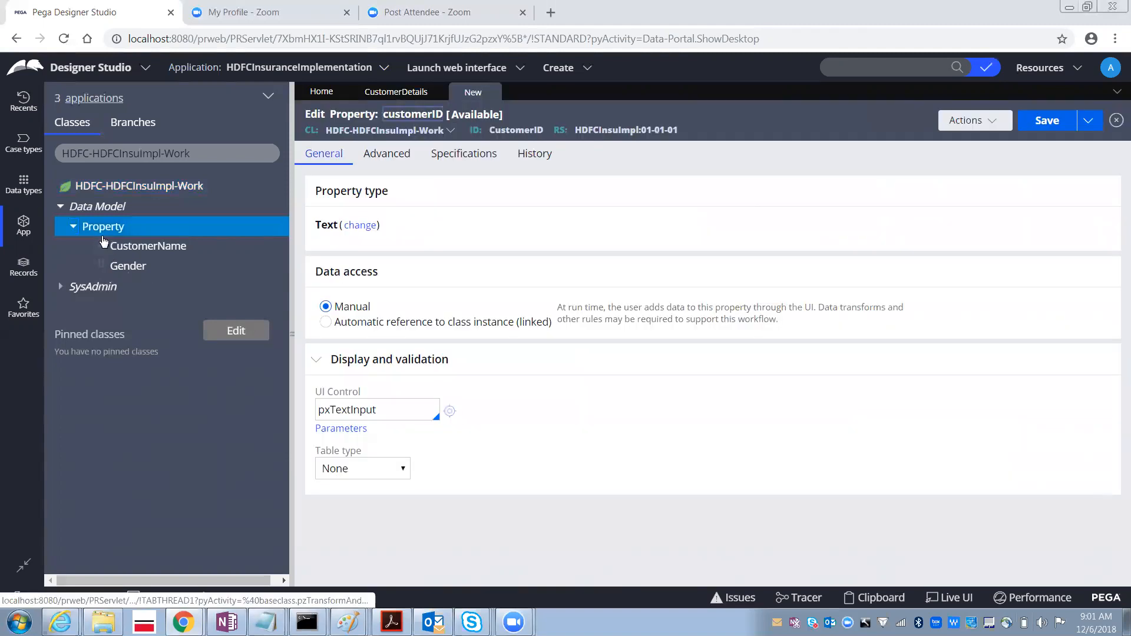
# - Create and open a property labelled customerage in the HDFC-HDFCInsuImpl-Work class
pyautogui.rightClick(118, 229)
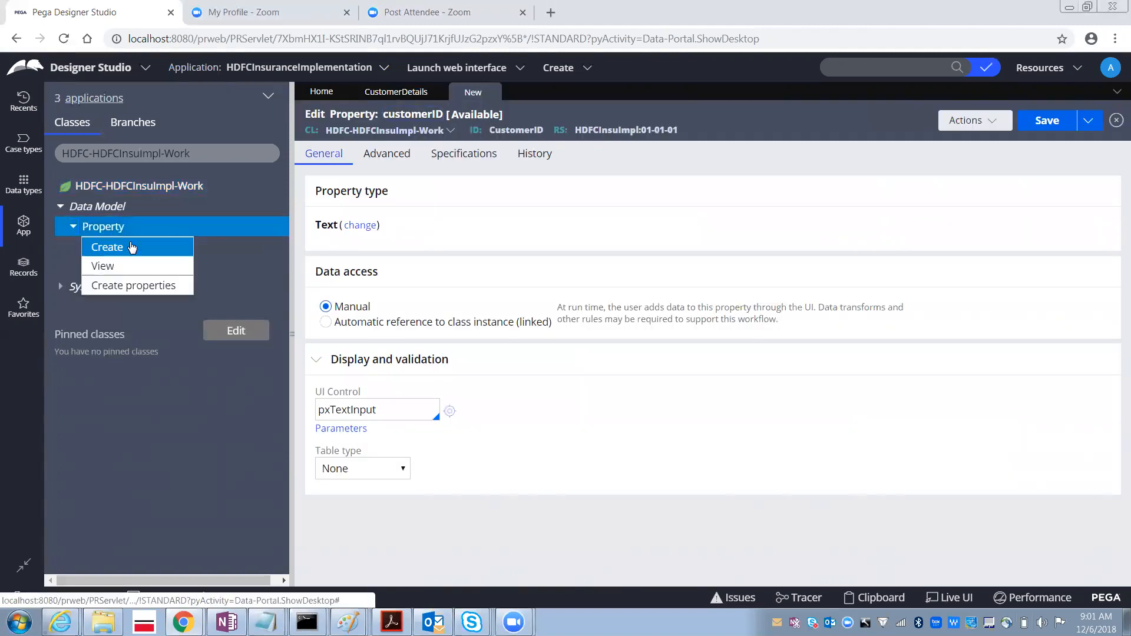
pyautogui.click(121, 256)
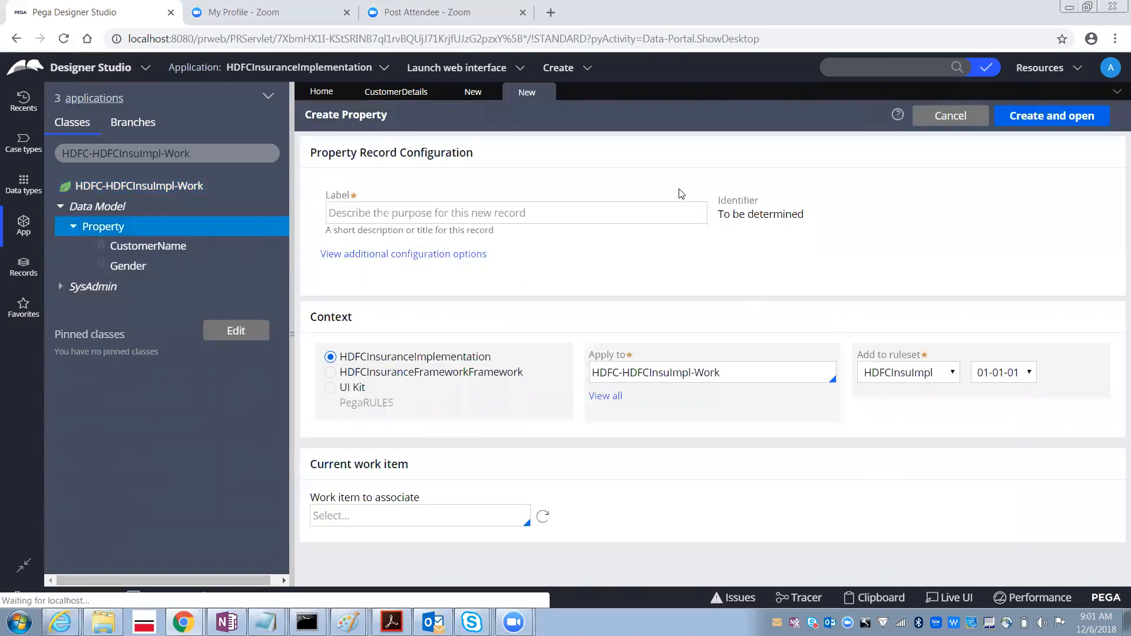
pyautogui.click(536, 214)
pyautogui.write('customerage')
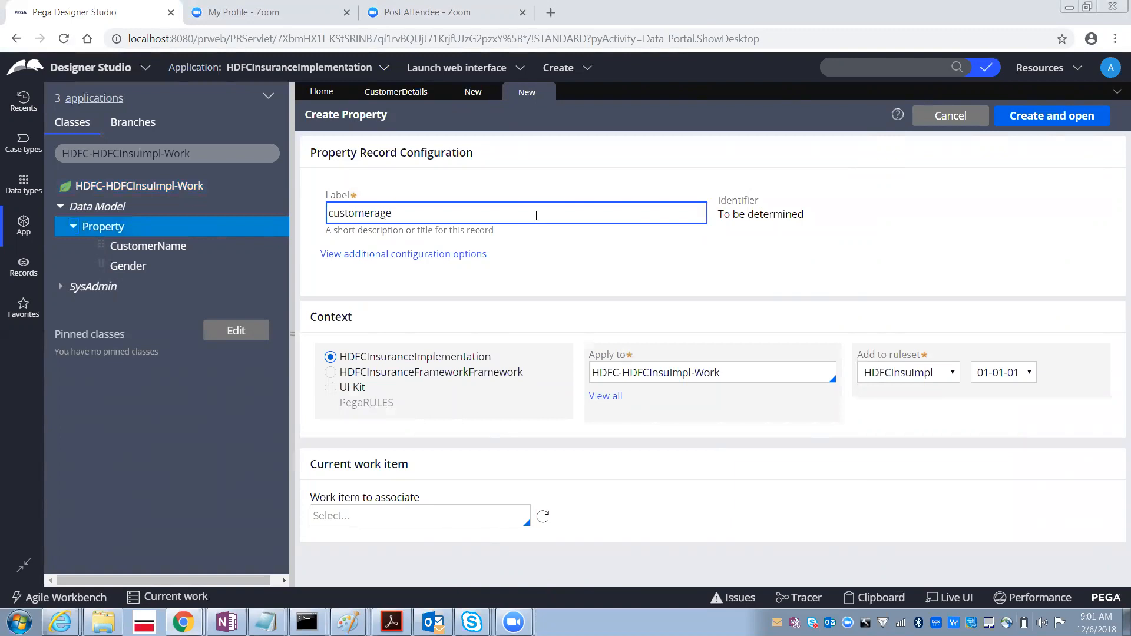
pyautogui.click(1021, 120)
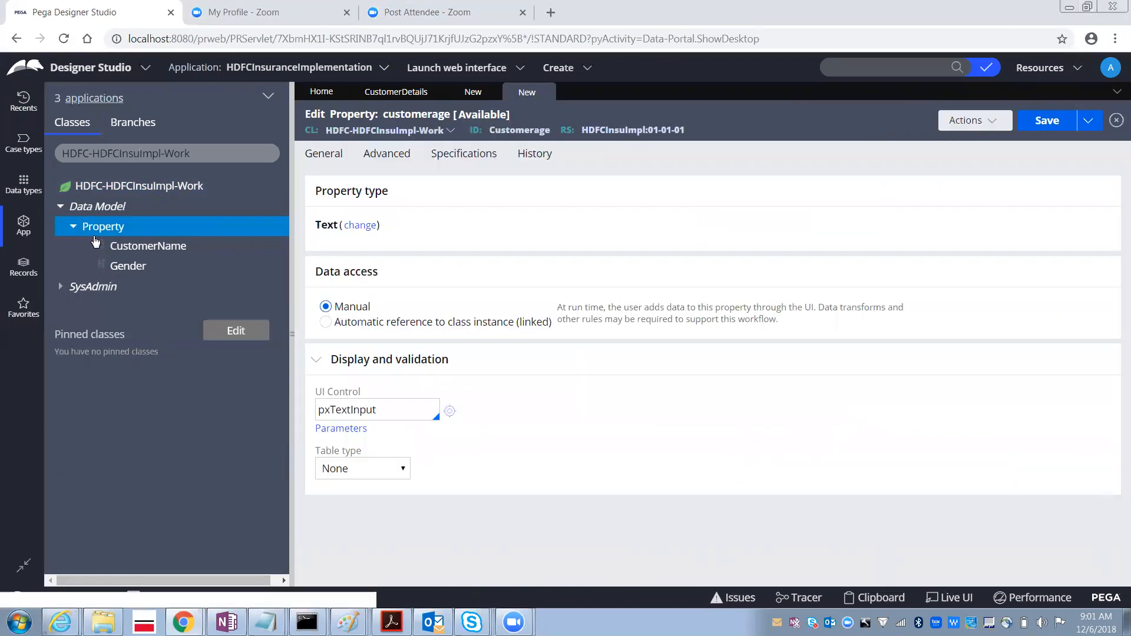
# - Create and open a property labelled customerhouseaddress in the HDFC-HDFCInsuImpl-Work class
pyautogui.rightClick(102, 229)
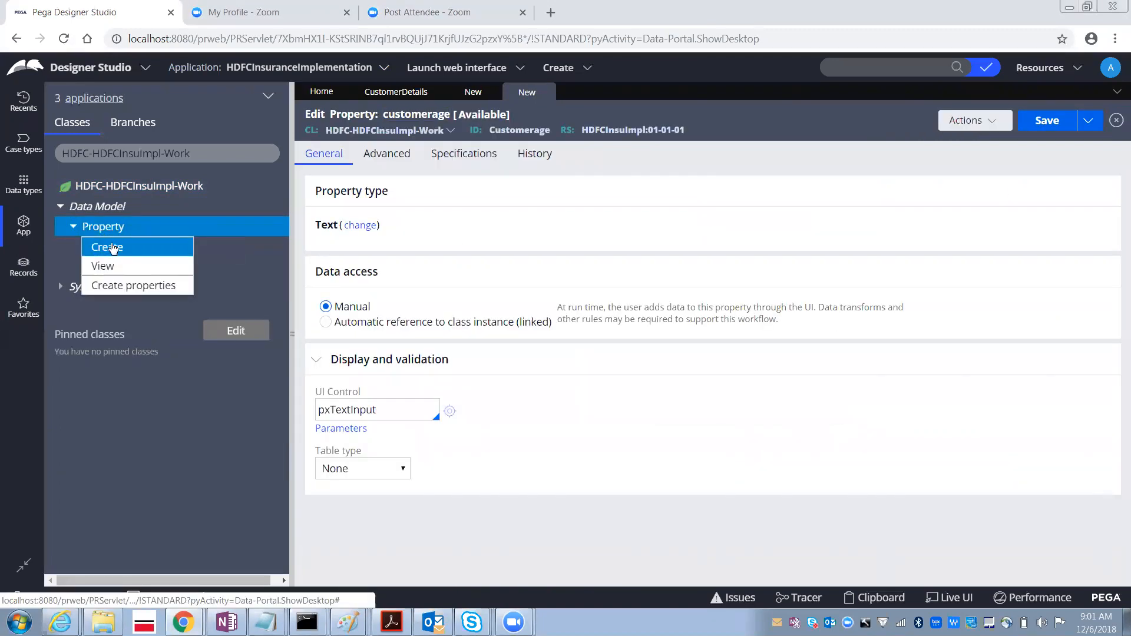
pyautogui.click(107, 246)
pyautogui.click(484, 214)
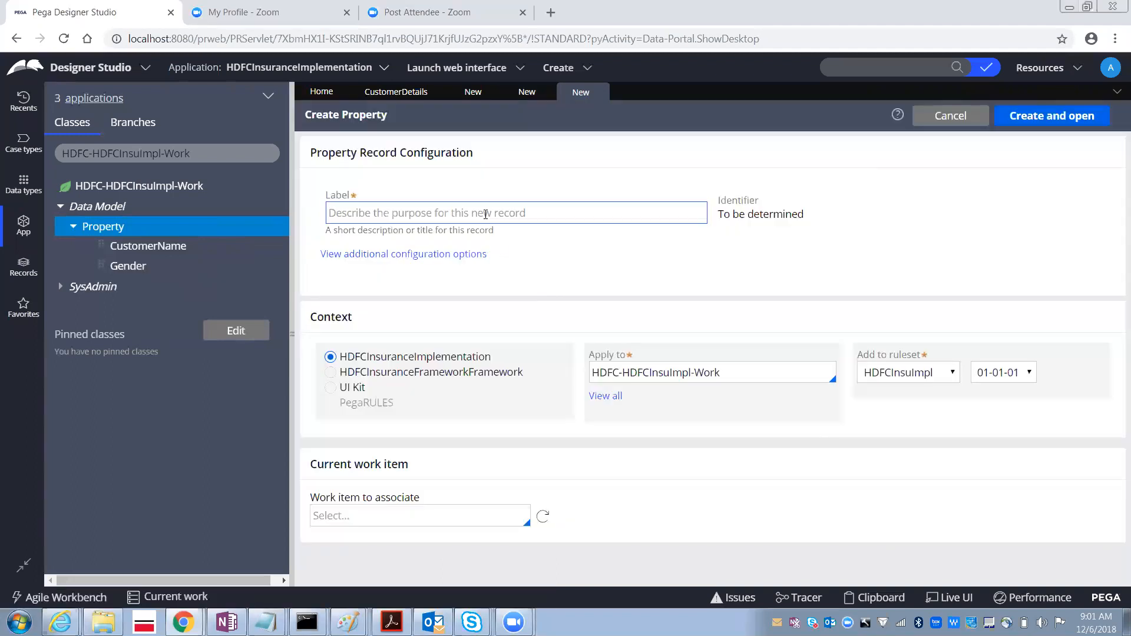
pyautogui.write('customer')
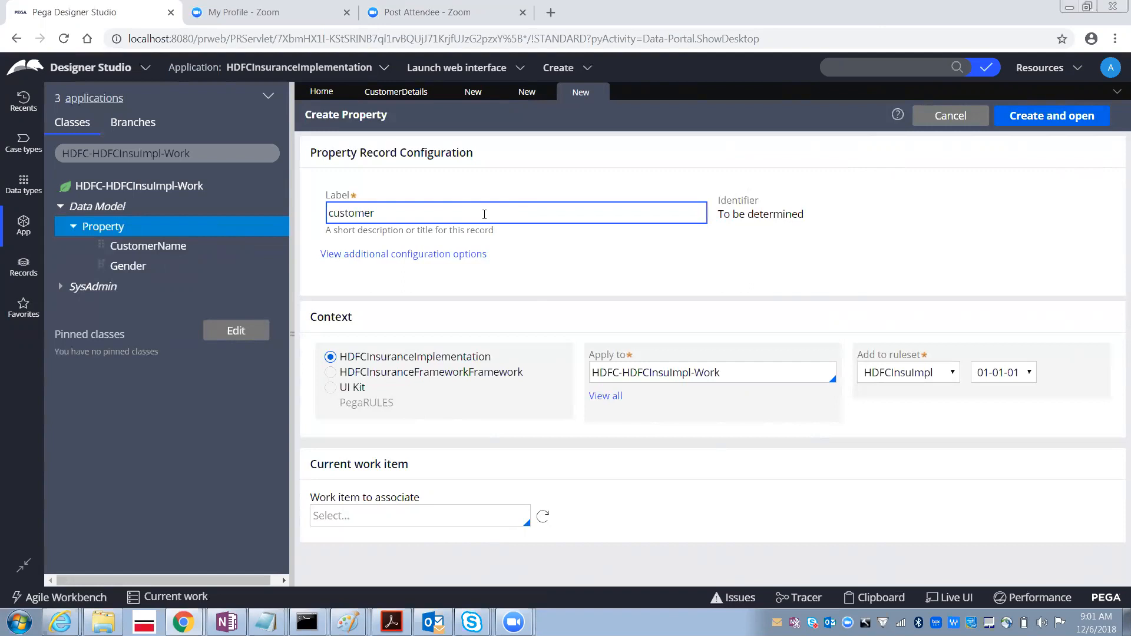
pyautogui.write('houseaddress')
pyautogui.click(1030, 121)
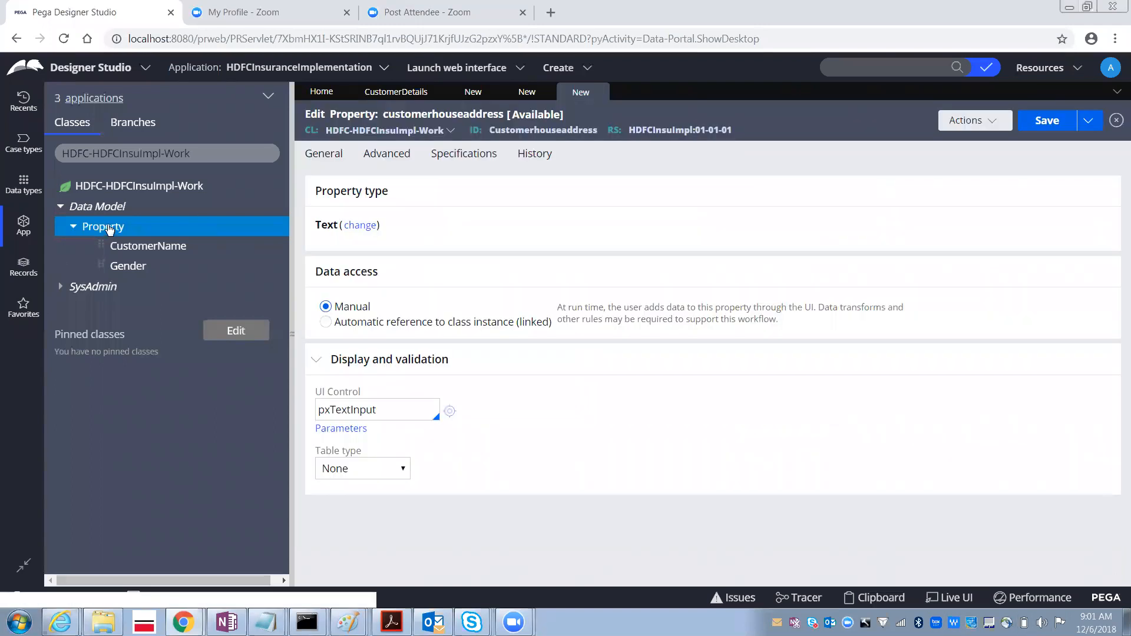
# - Create a property labelled customerofficeaddress in the HDFC-HDFCInsuImpl-Work class and save it
pyautogui.rightClick(106, 229)
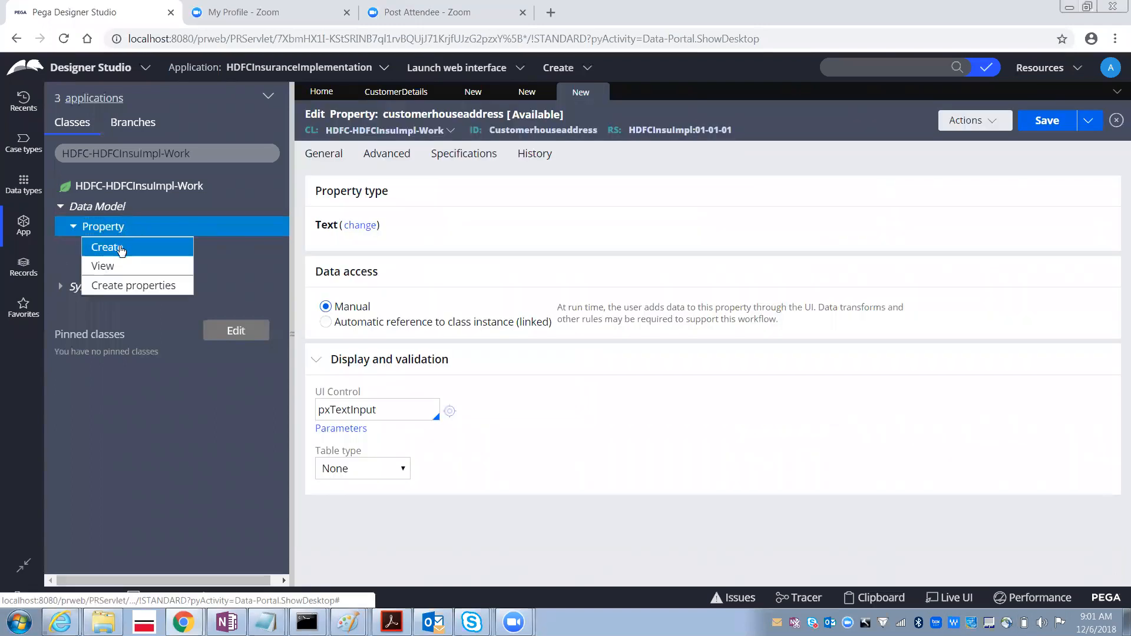
pyautogui.click(120, 248)
pyautogui.click(519, 213)
pyautogui.write('cus')
pyautogui.write('officeaddre')
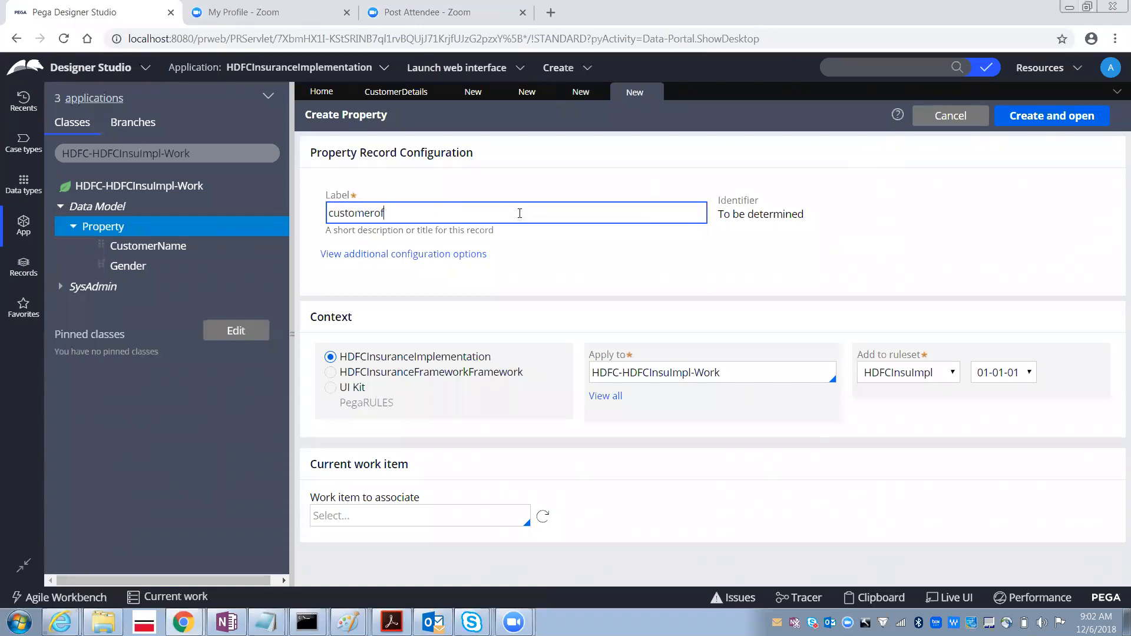
pyautogui.write('ss')
pyautogui.doubleClick(520, 213)
pyautogui.click(1050, 115)
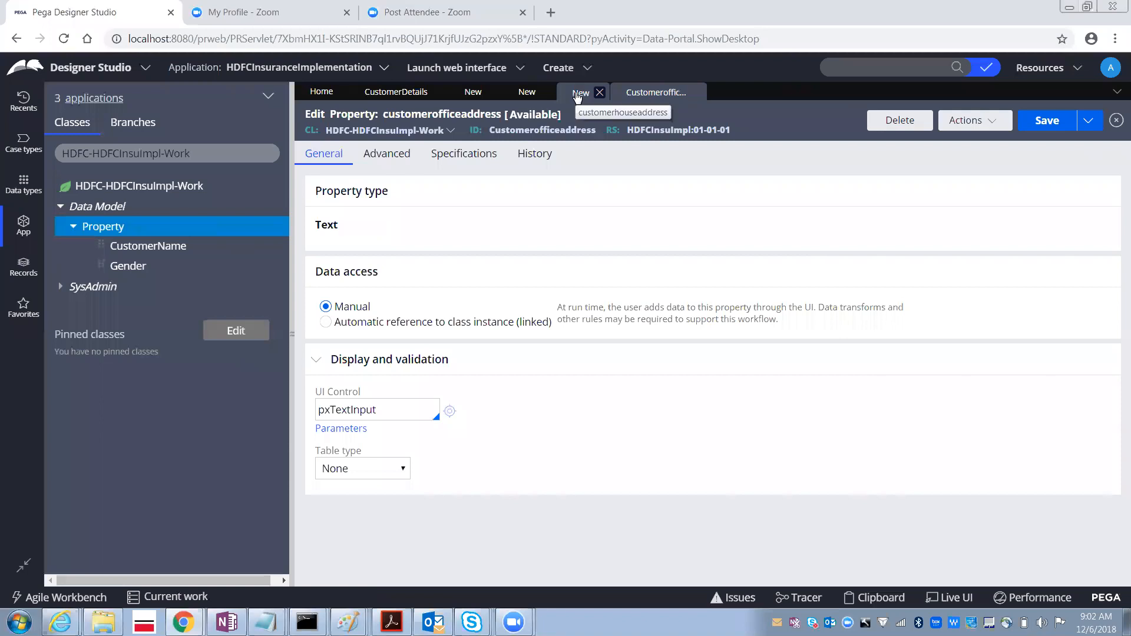
# - Save the open customerhouseaddress, customerage and customerID property records
pyautogui.click(577, 96)
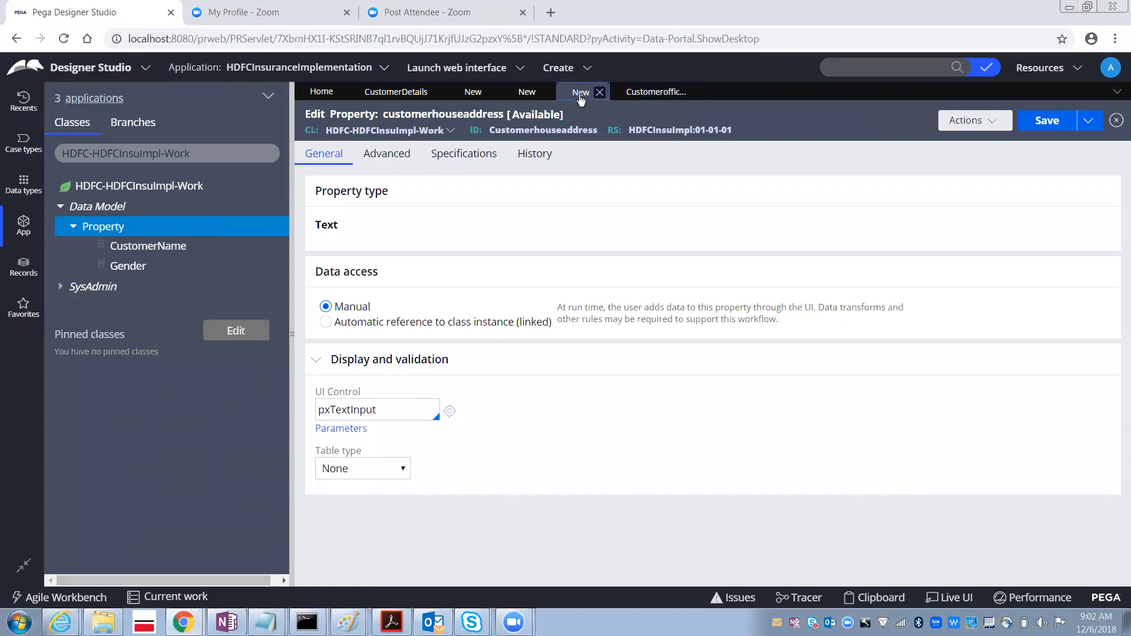
pyautogui.click(1046, 126)
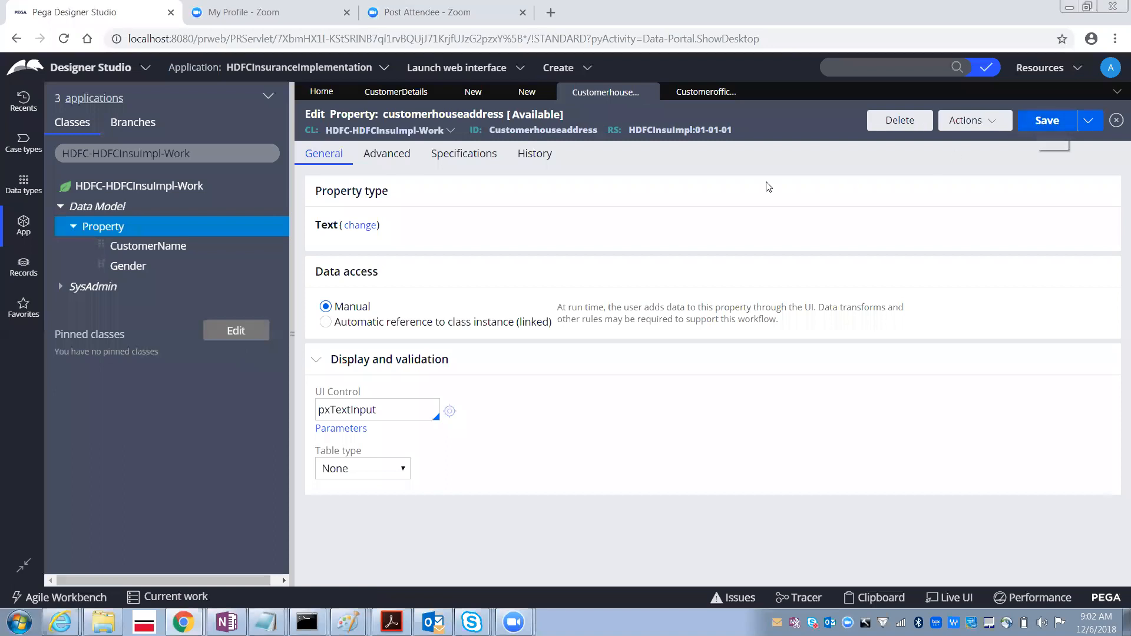
pyautogui.click(530, 95)
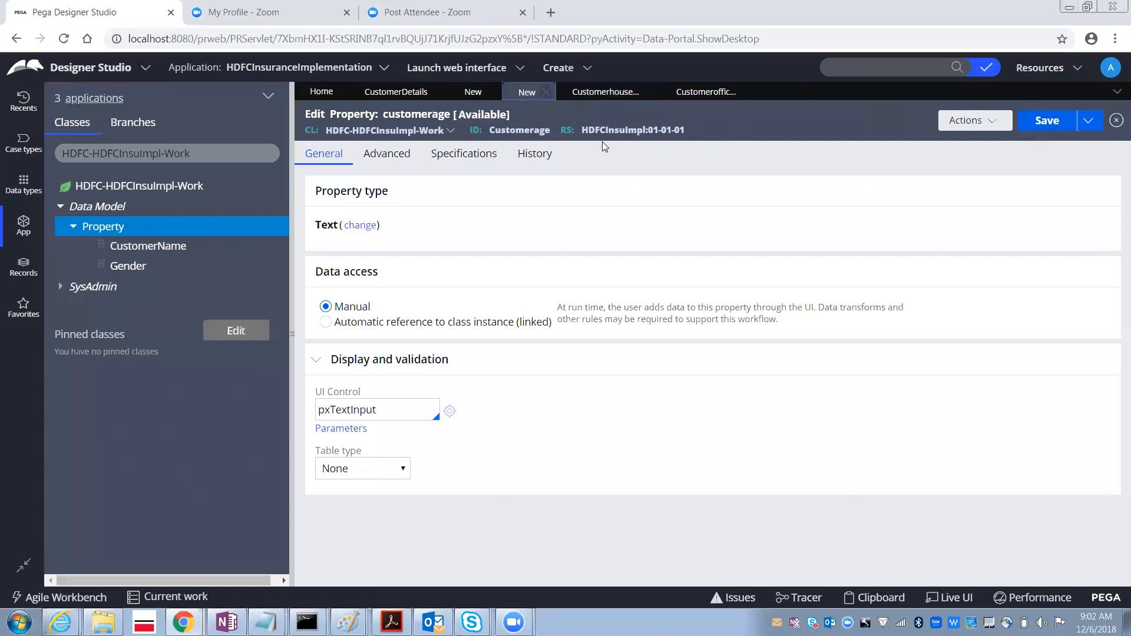
pyautogui.click(1060, 121)
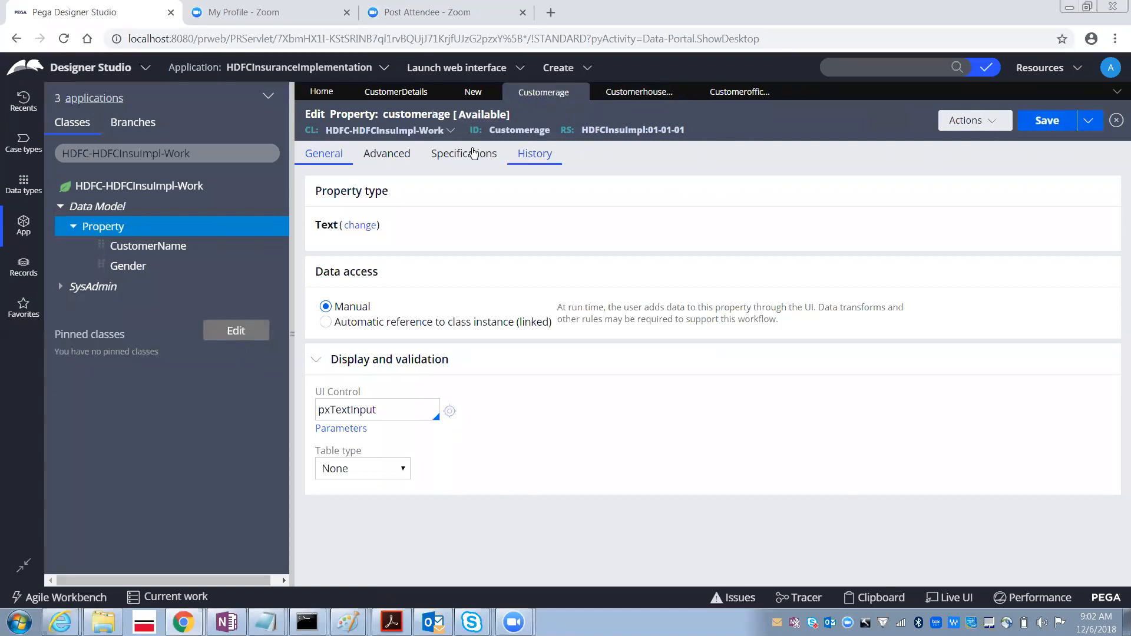
pyautogui.click(472, 93)
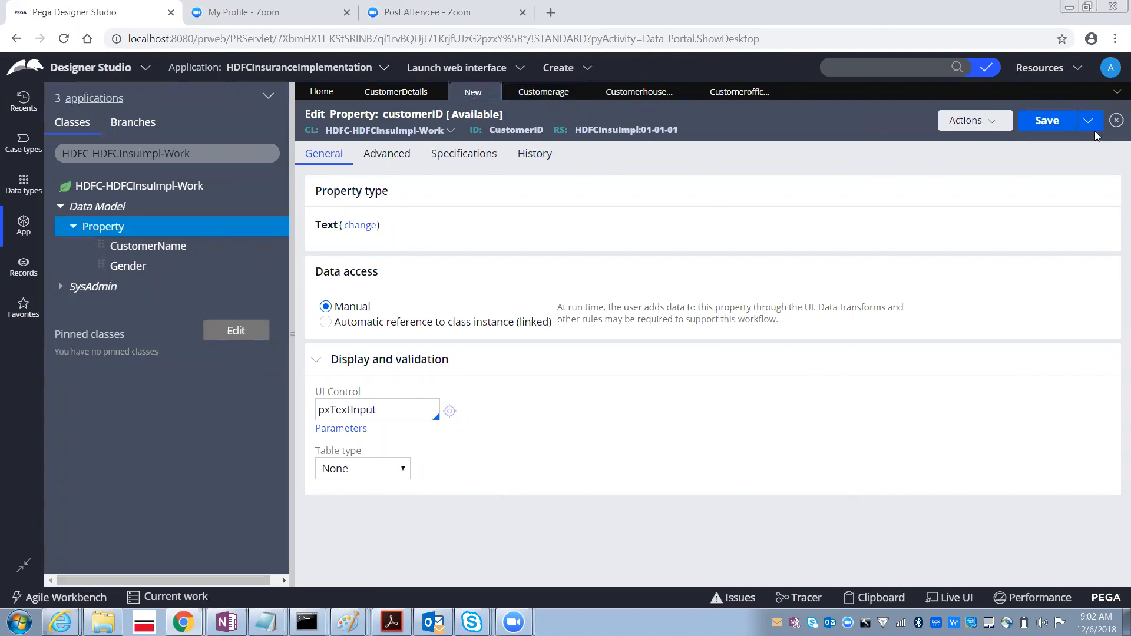
pyautogui.click(1045, 121)
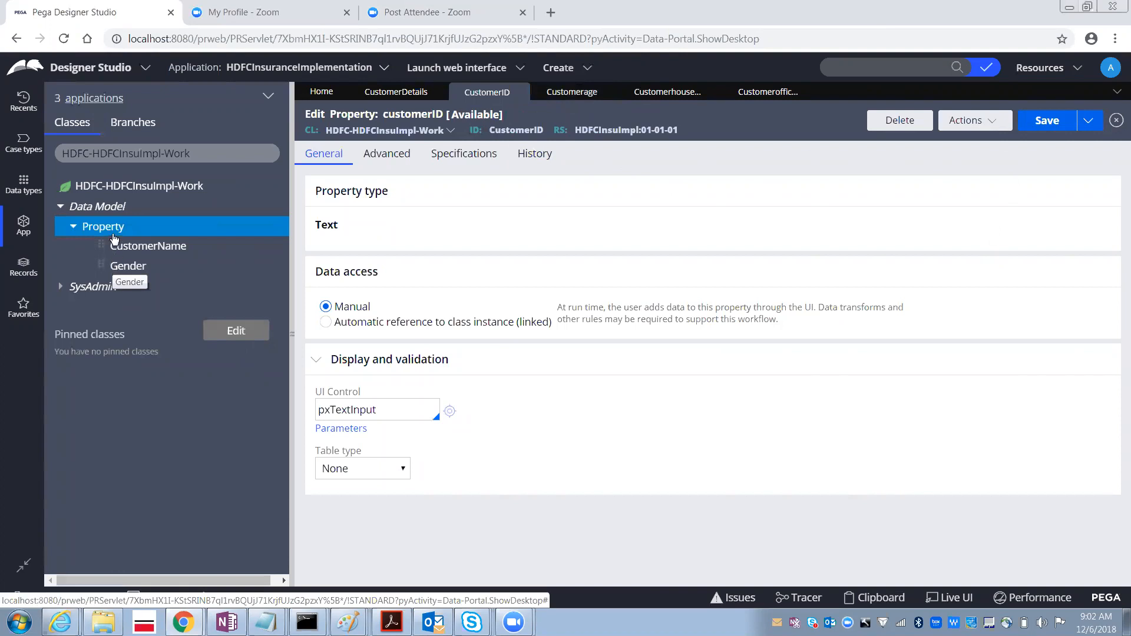
# - Refresh the HDFC-HDFCInsuImpl-Work class and expand its Data Model properties to check the saved customer properties
pyautogui.rightClick(145, 187)
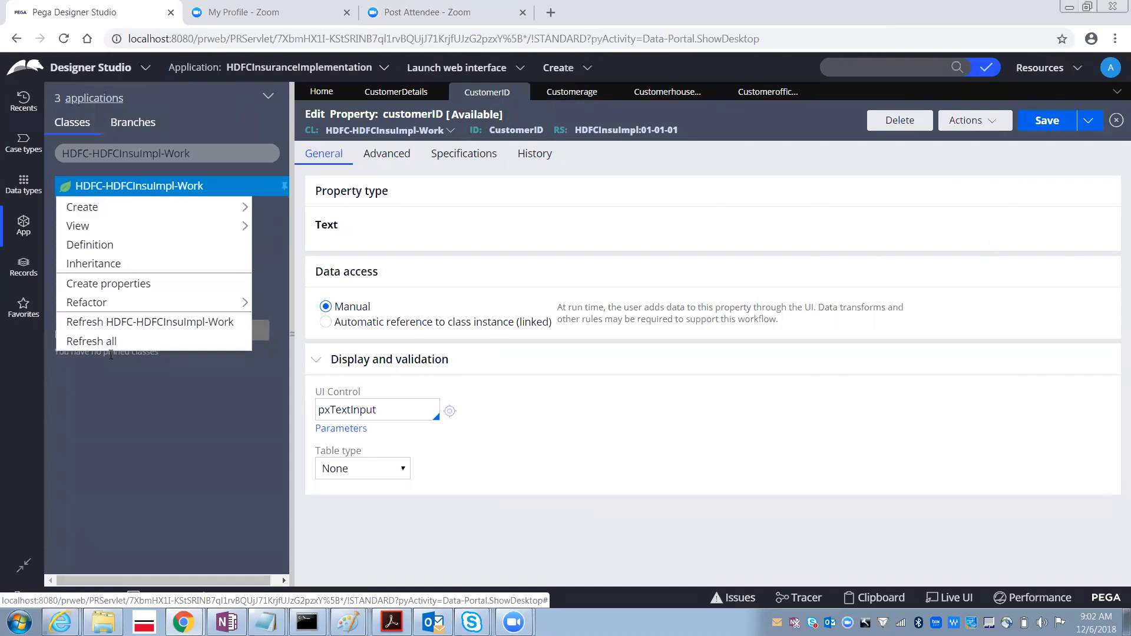
pyautogui.click(108, 324)
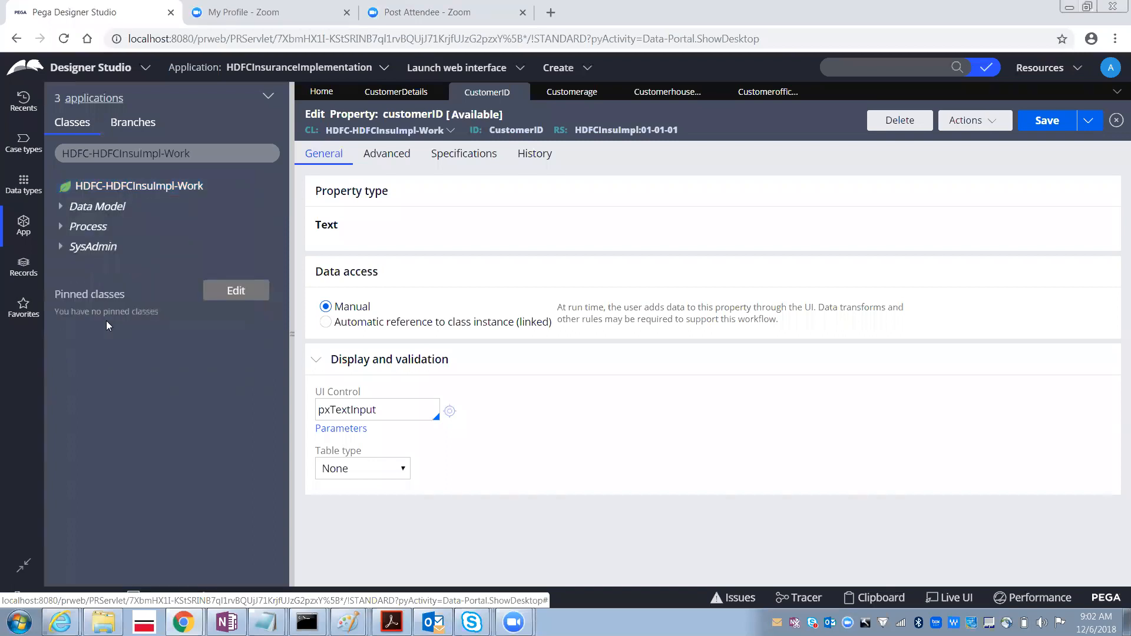
pyautogui.click(59, 208)
pyautogui.click(73, 228)
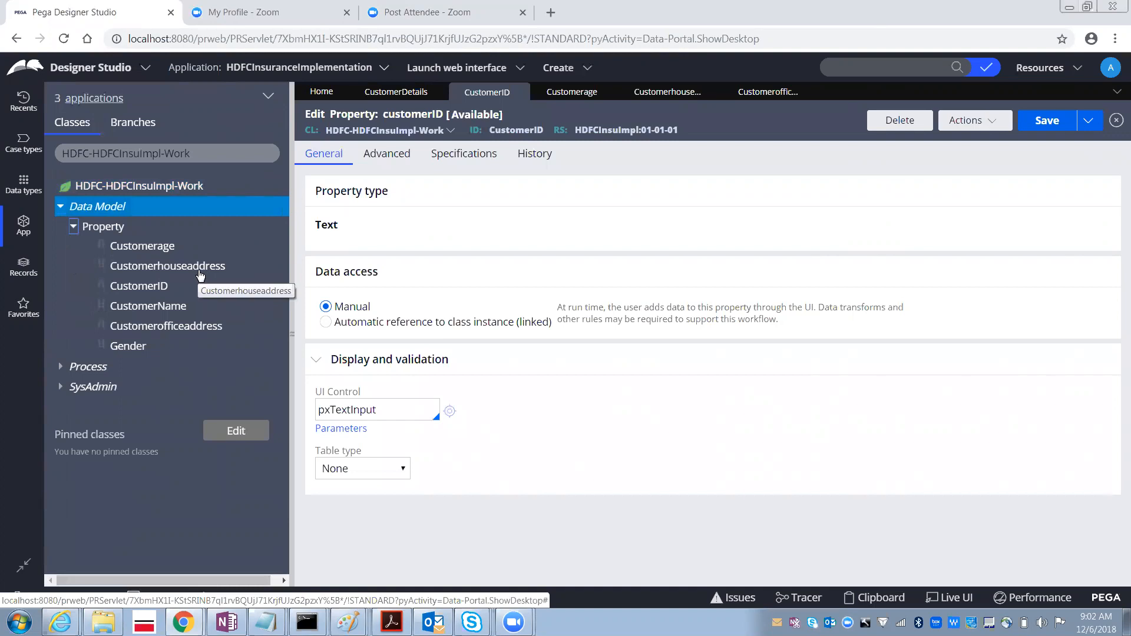
pyautogui.click(1030, 123)
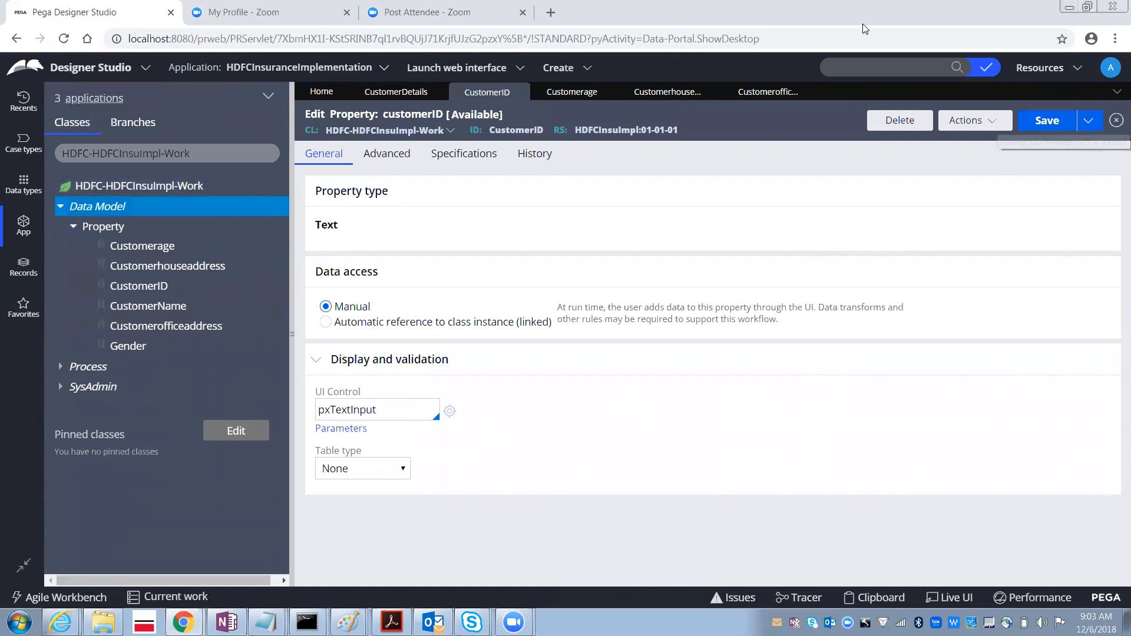
# - Create a section labelled CustPersonalDetails in the HDFC-HDFCInsuImpl-Work class and save it
pyautogui.rightClick(160, 188)
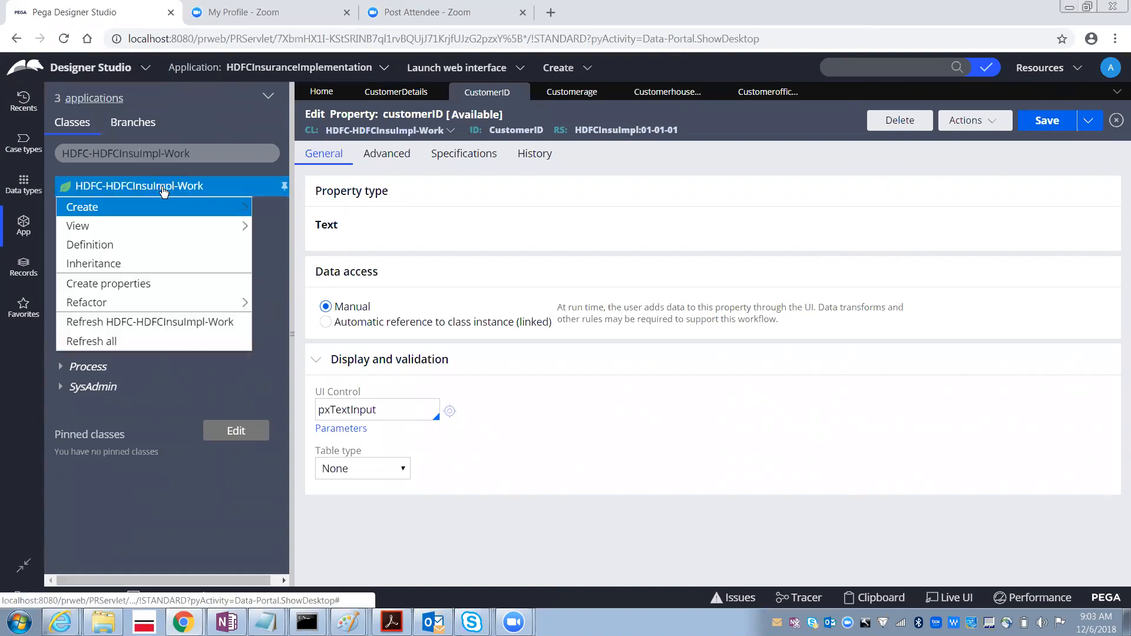
pyautogui.moveTo(167, 215)
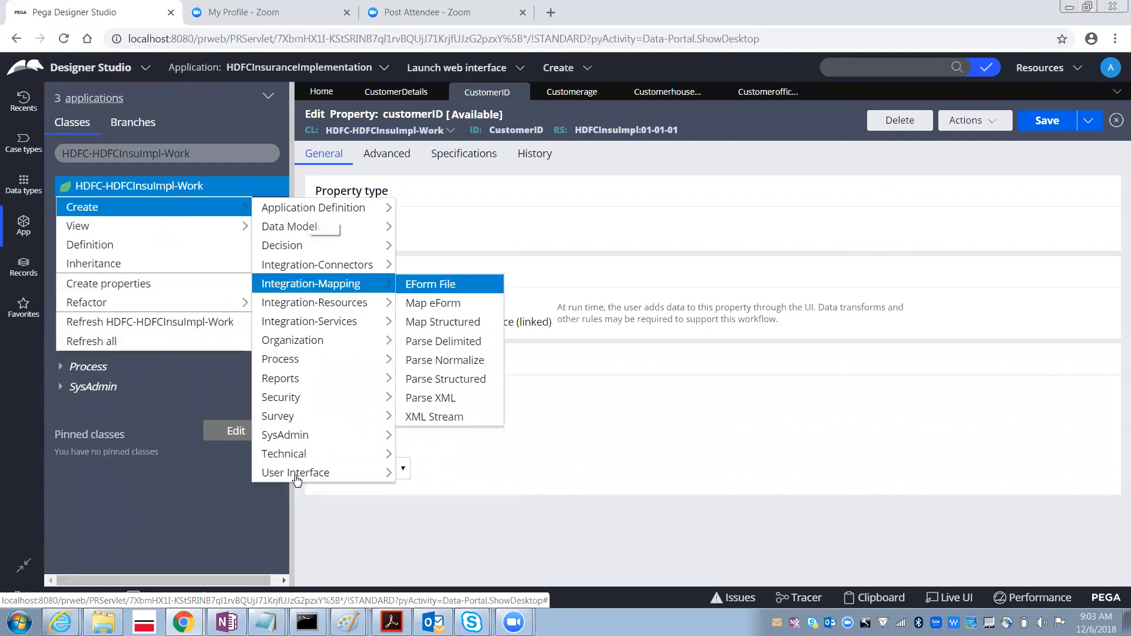
pyautogui.moveTo(322, 484)
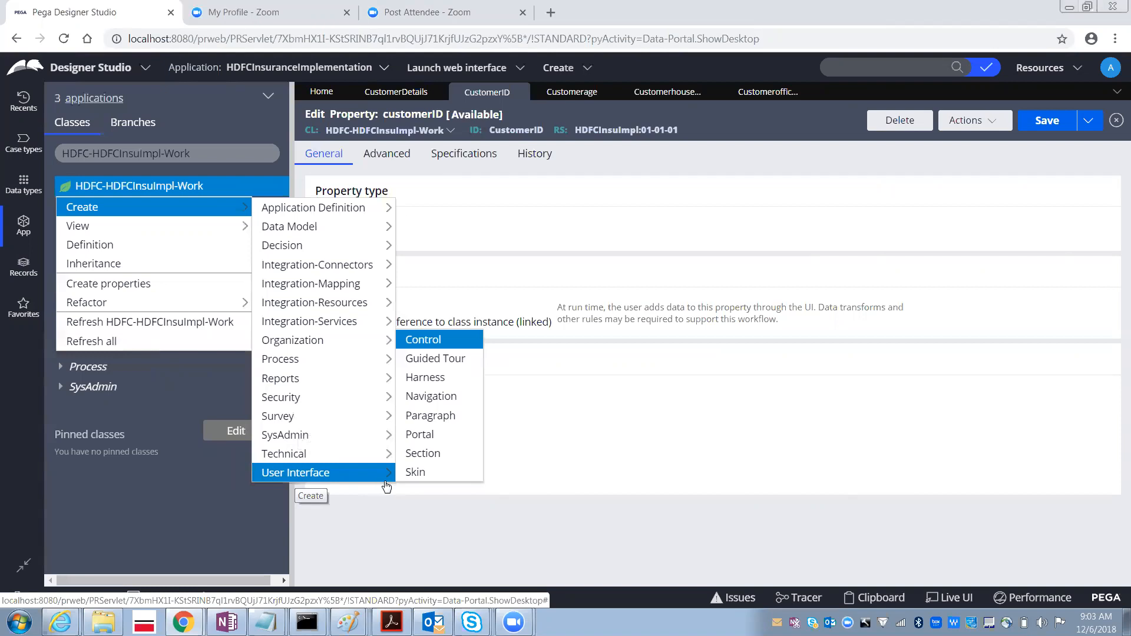
pyautogui.click(436, 458)
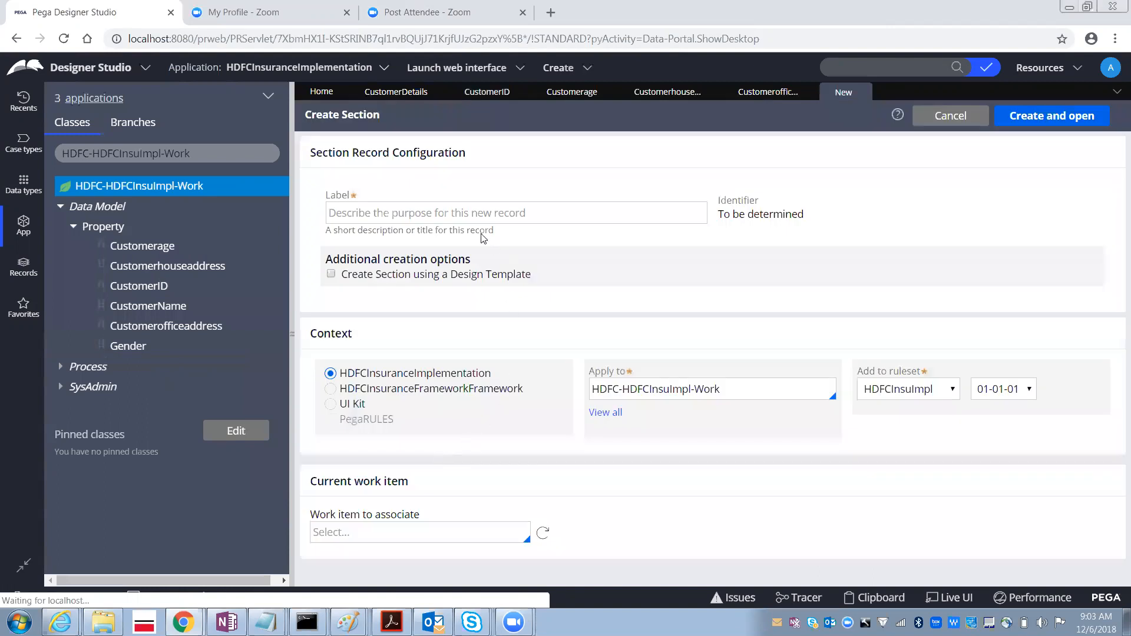
pyautogui.write('CustPersonal')
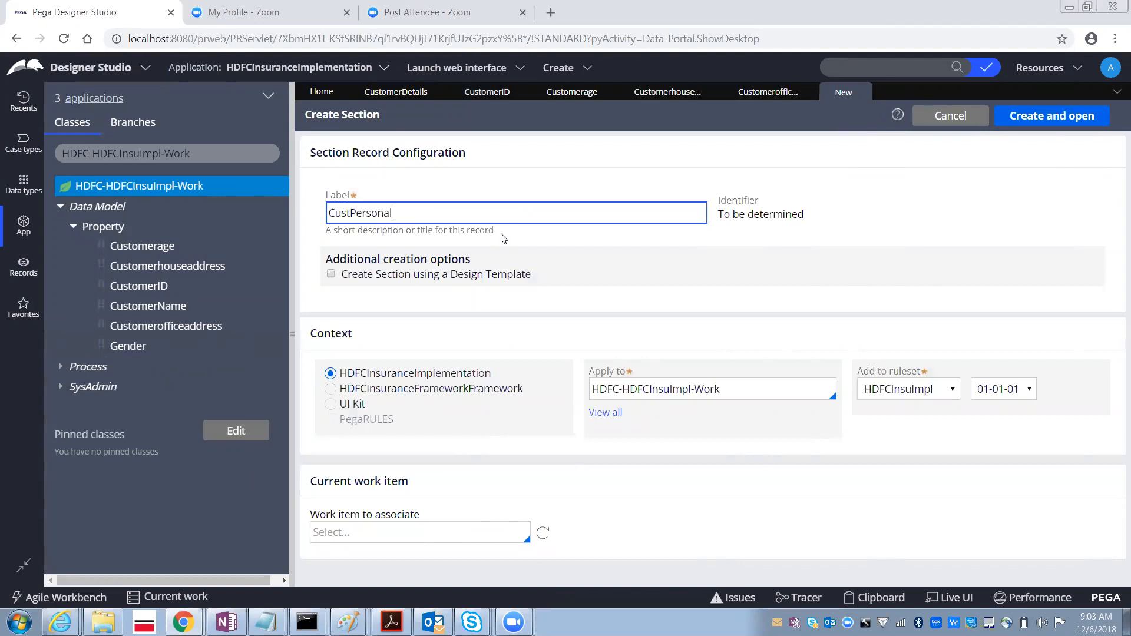
pyautogui.write('Details')
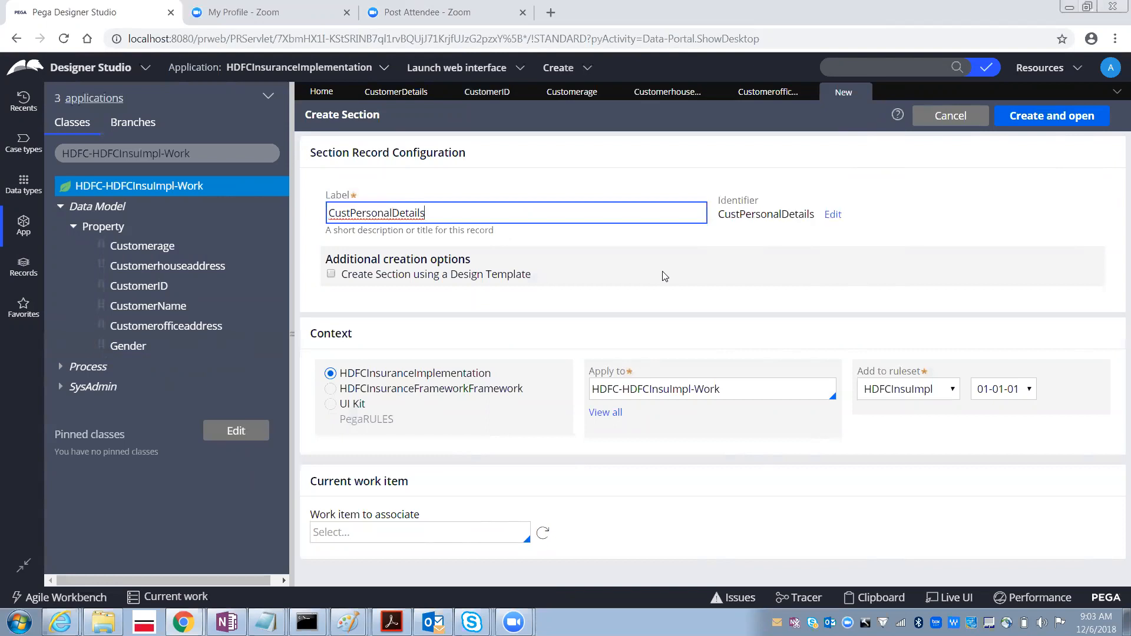
pyautogui.click(1049, 117)
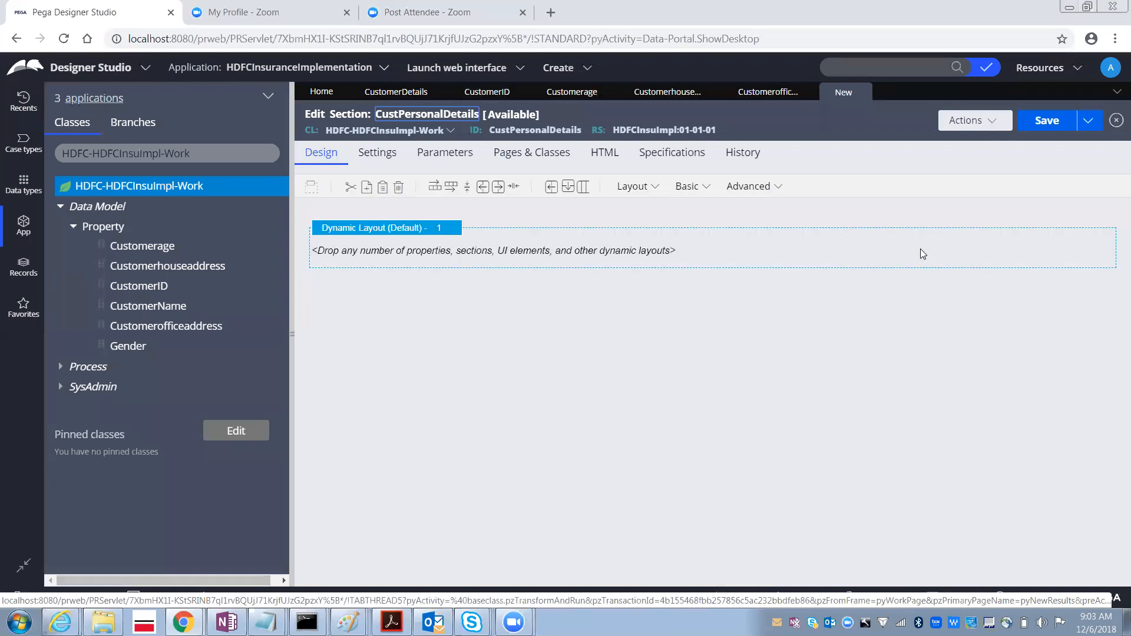
pyautogui.click(1045, 123)
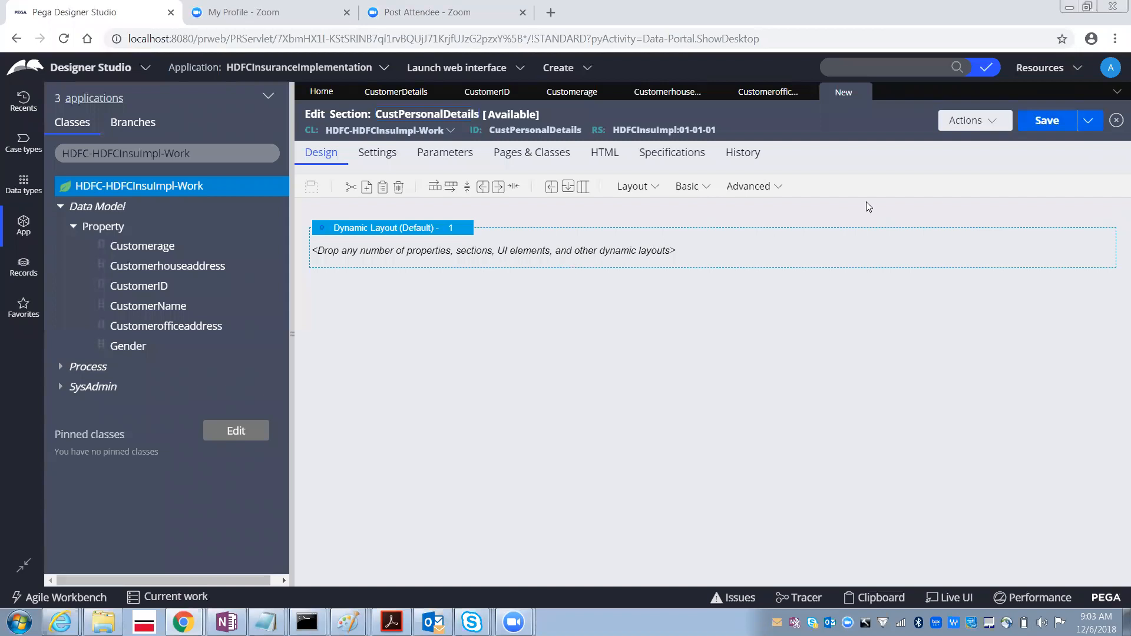
pyautogui.click(1047, 123)
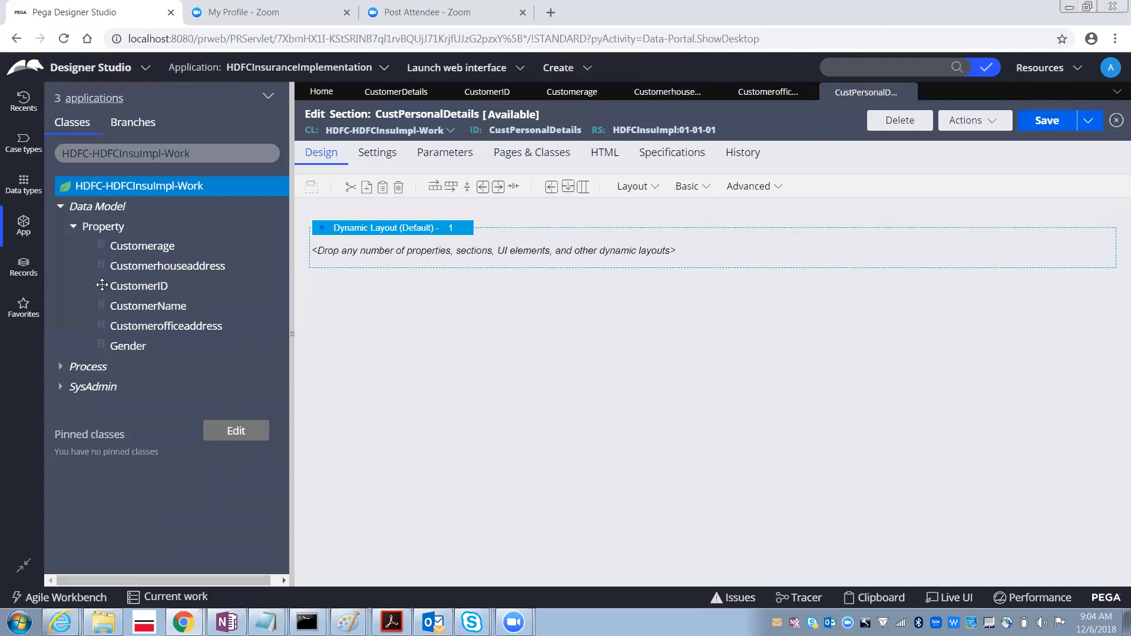
# - Add the CustomerID, CustomerName and Gender properties, in that order, to the dynamic layout of the CustPersonalDetails section
pyautogui.moveTo(101, 285); pyautogui.dragTo(340, 255)
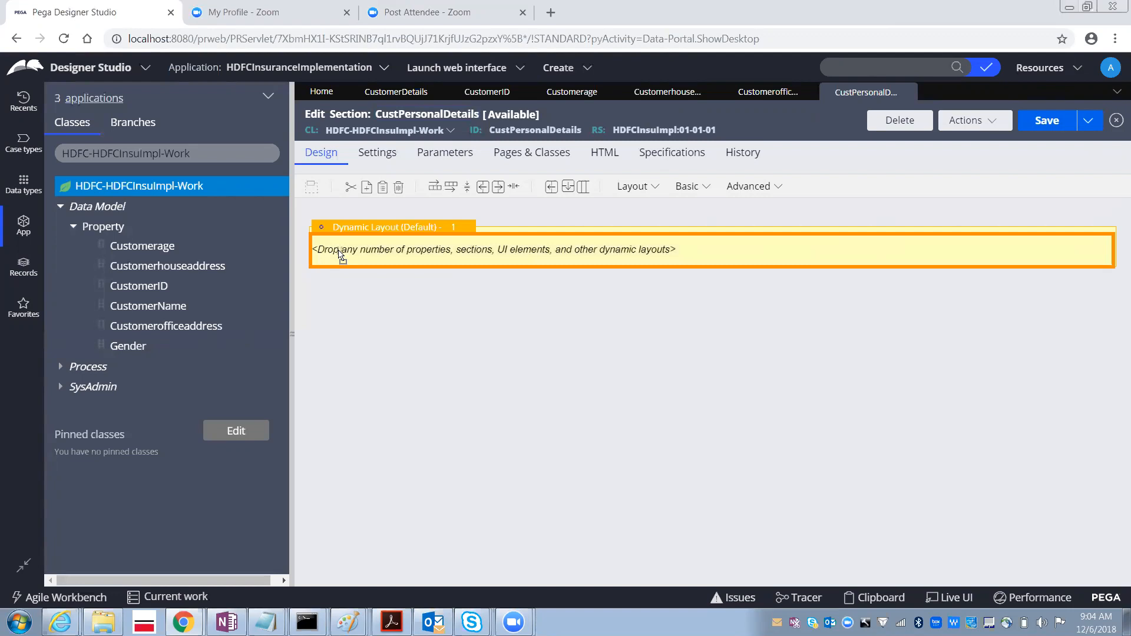
pyautogui.moveTo(341, 255); pyautogui.dragTo(340, 254)
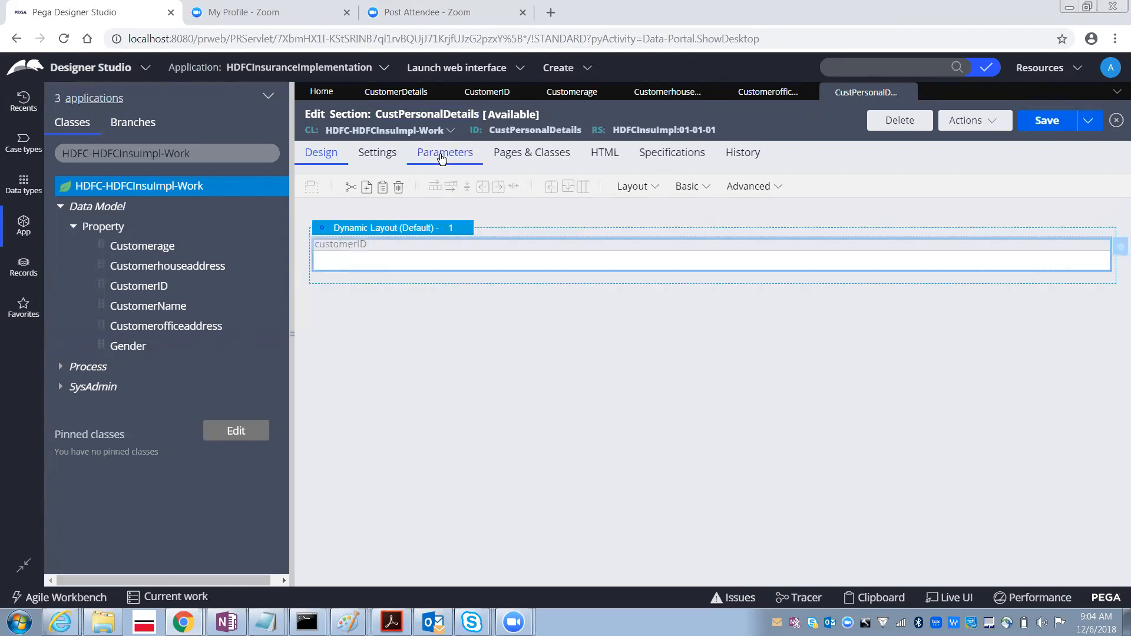
pyautogui.moveTo(582, 130); pyautogui.dragTo(489, 129)
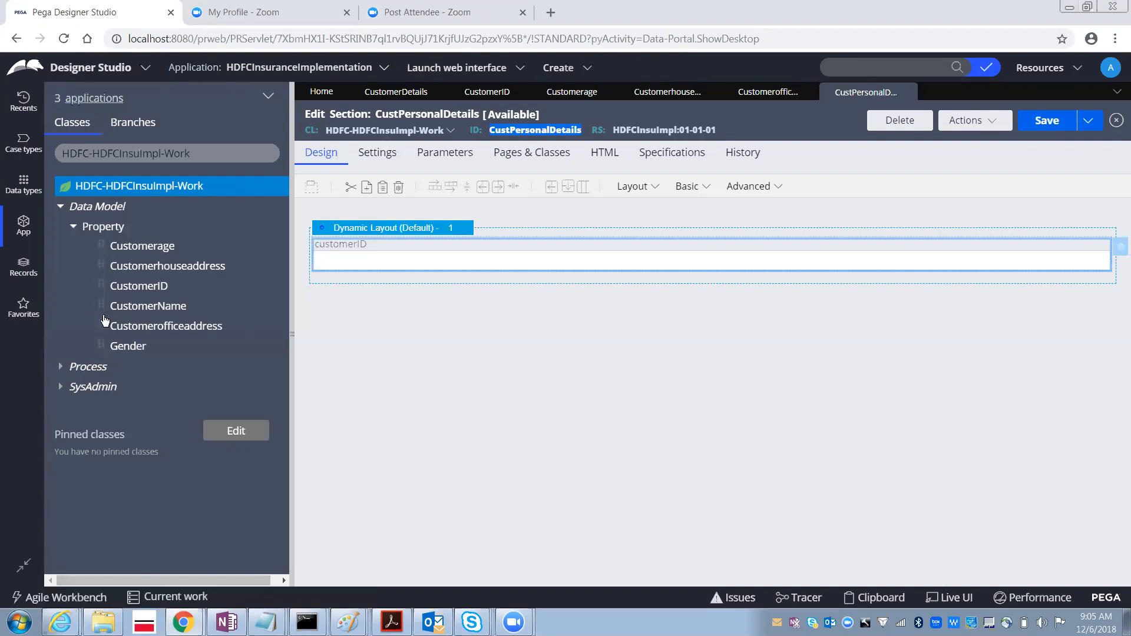
pyautogui.moveTo(100, 306); pyautogui.dragTo(374, 272)
pyautogui.moveTo(380, 279); pyautogui.dragTo(373, 280)
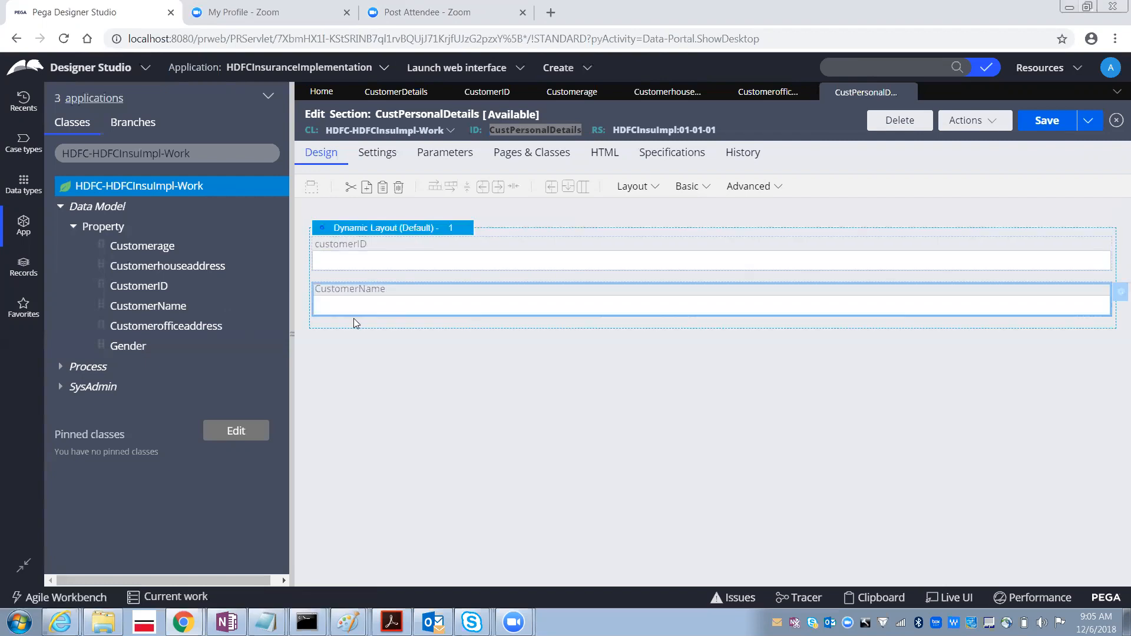
pyautogui.moveTo(101, 346); pyautogui.dragTo(374, 335)
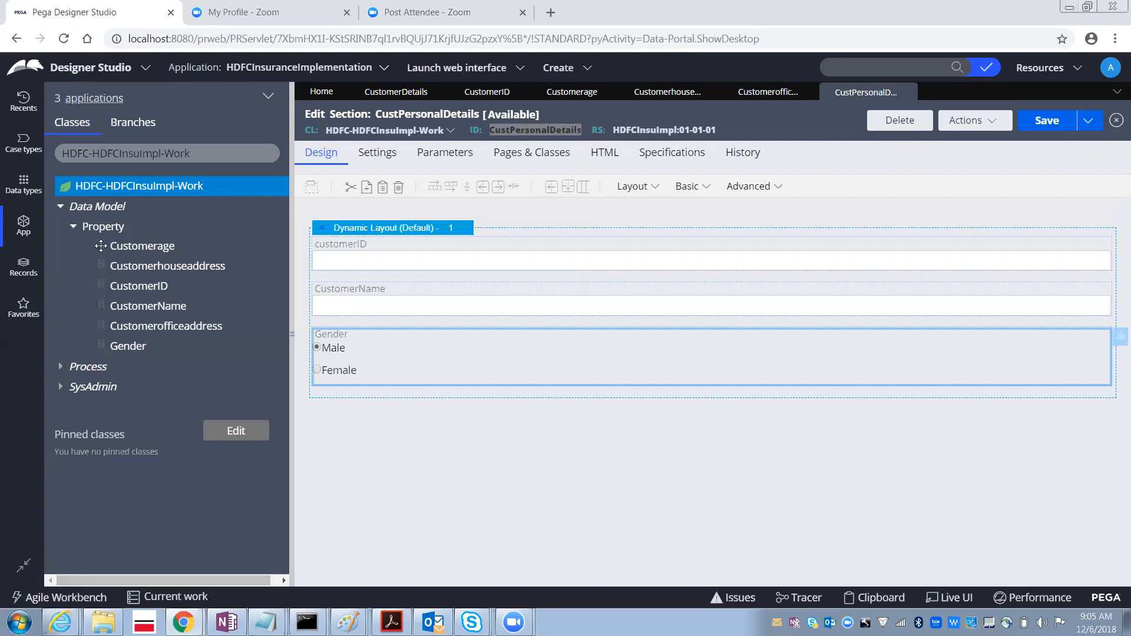
# - Add the Customerage property below Gender in the CustPersonalDetails layout and save the section
pyautogui.moveTo(101, 245); pyautogui.dragTo(363, 402)
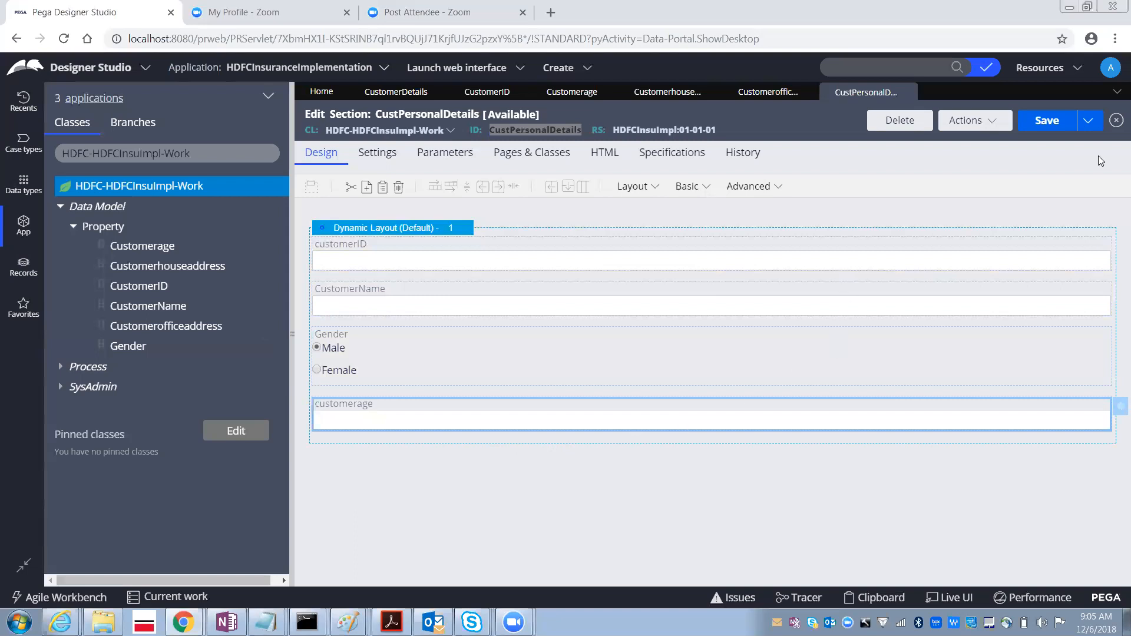
pyautogui.click(1047, 121)
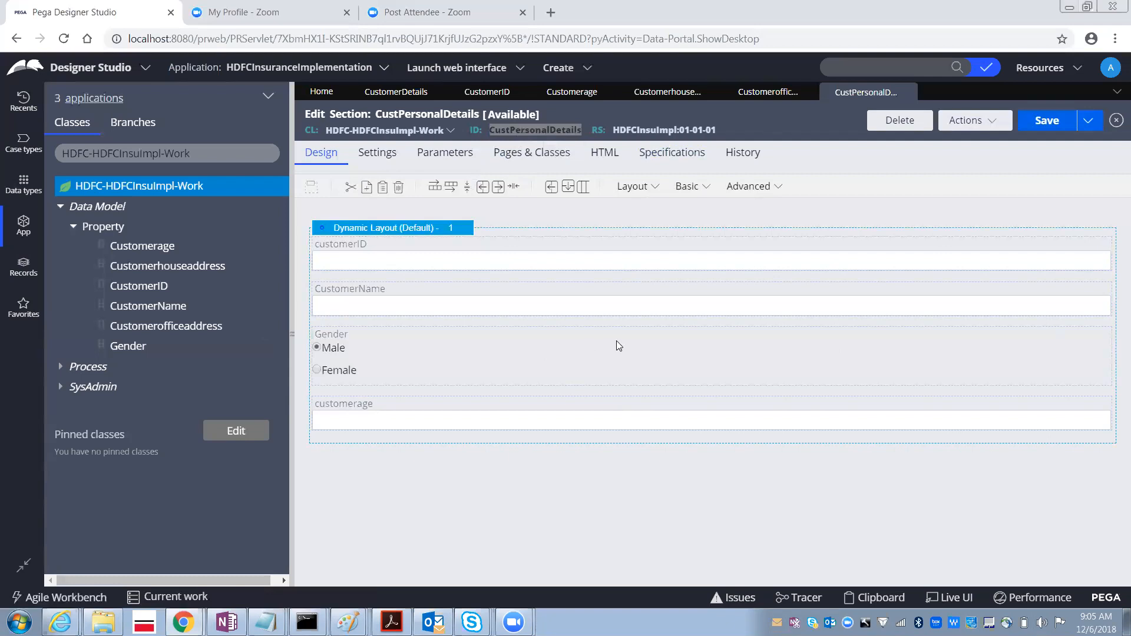
pyautogui.click(976, 129)
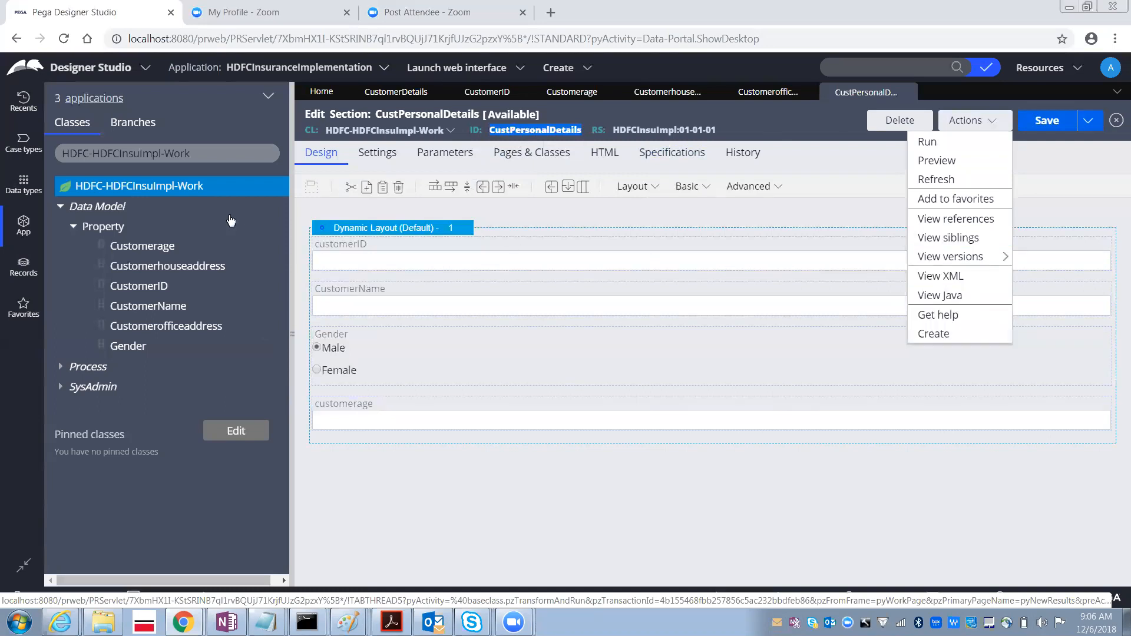
# - Start a new section record in the HDFC-HDFCInsuImpl-Work class and label it CustomerHomeAddress
pyautogui.click(157, 193)
pyautogui.rightClick(157, 193)
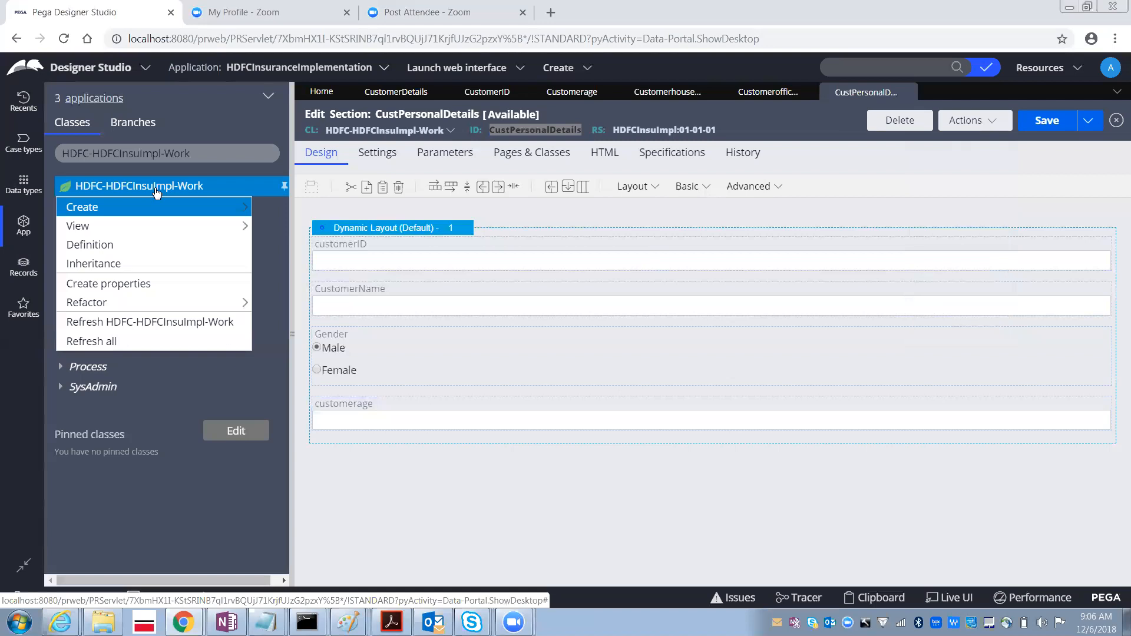
pyautogui.moveTo(139, 209)
pyautogui.moveTo(288, 217)
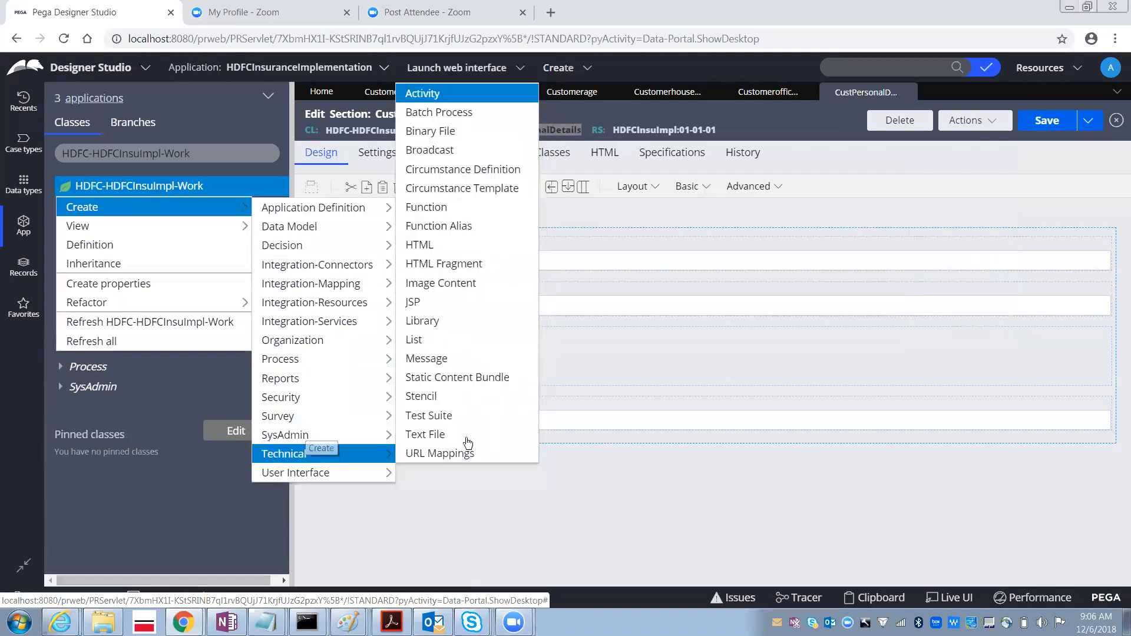
pyautogui.moveTo(324, 473)
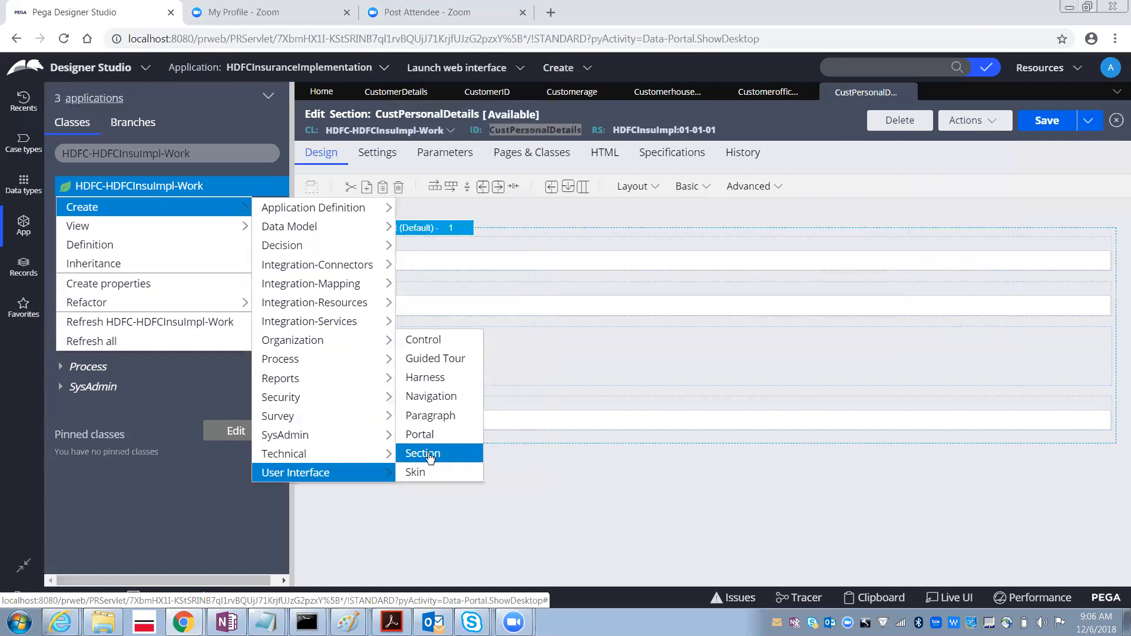
pyautogui.click(428, 453)
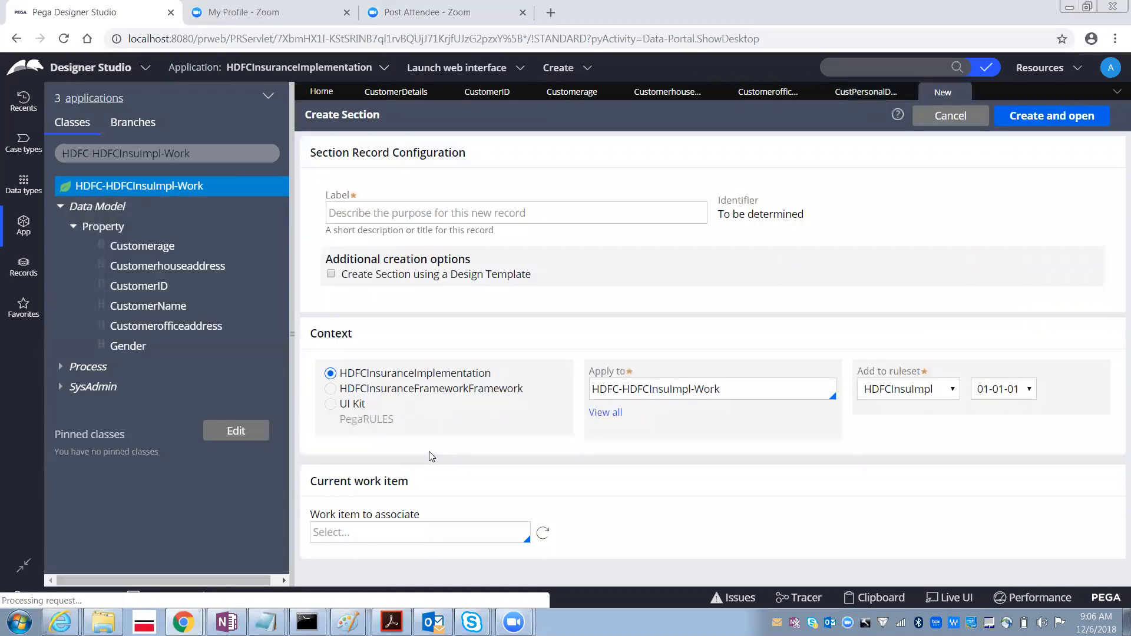
pyautogui.click(476, 216)
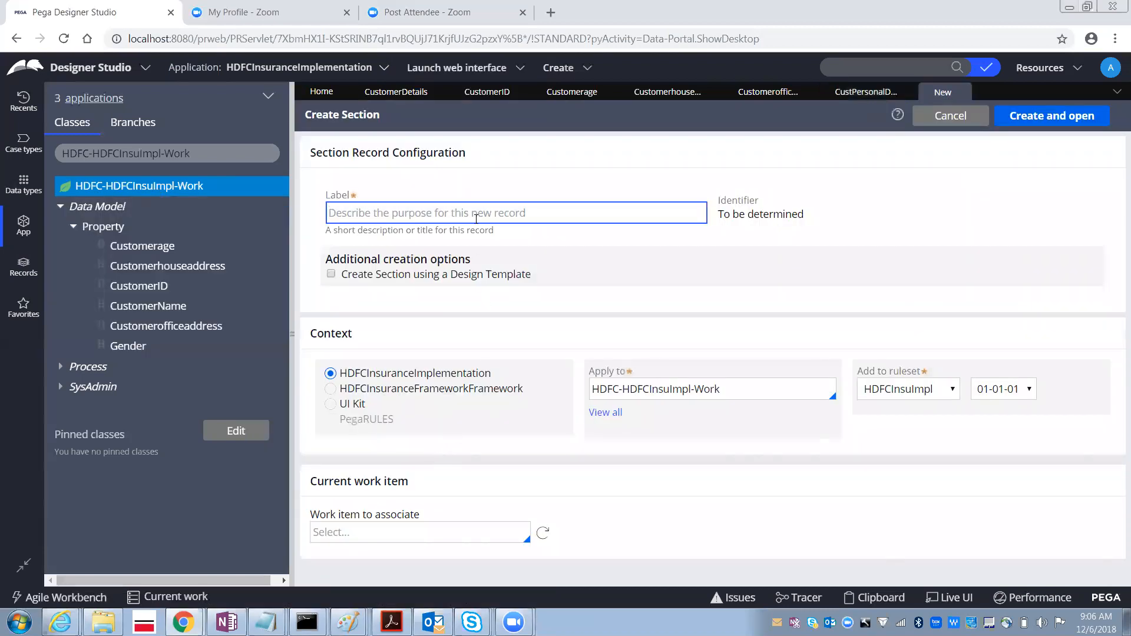
pyautogui.write('Custom')
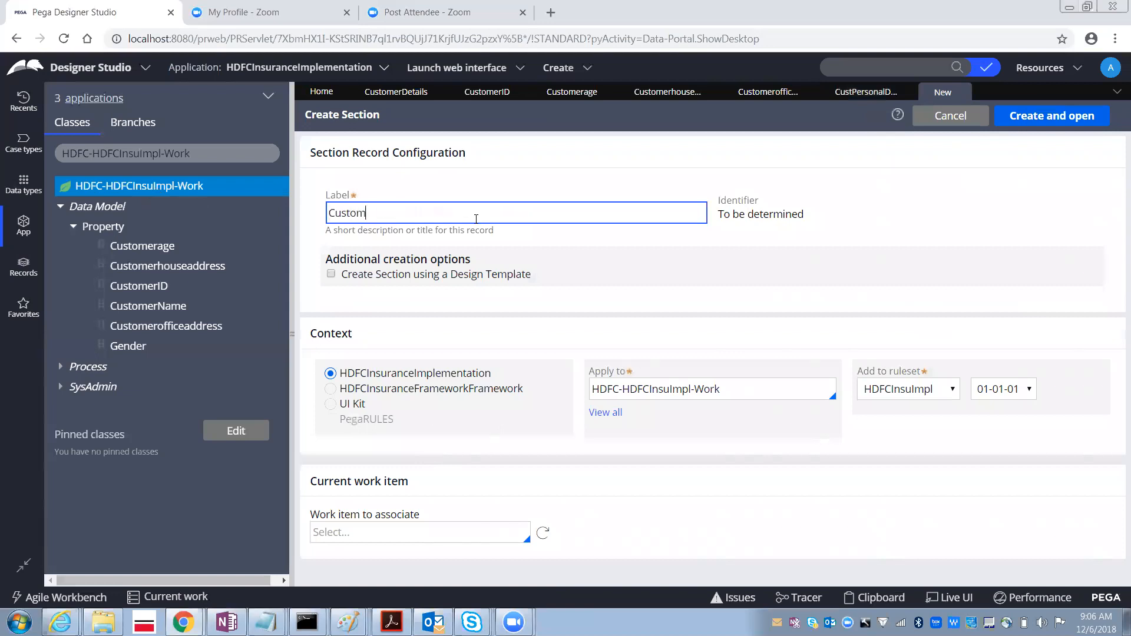
pyautogui.write('erHomeAddress')
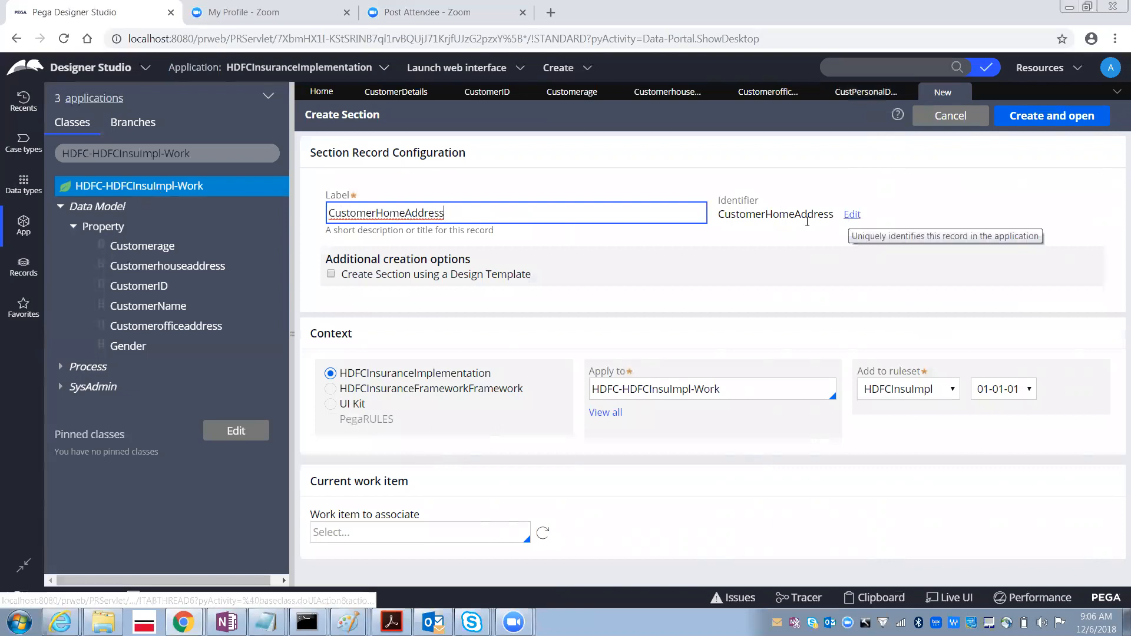
# - Shorten the new section's identifier to CustHomeAddress, leaving its label as CustomerHomeAddress
pyautogui.click(851, 216)
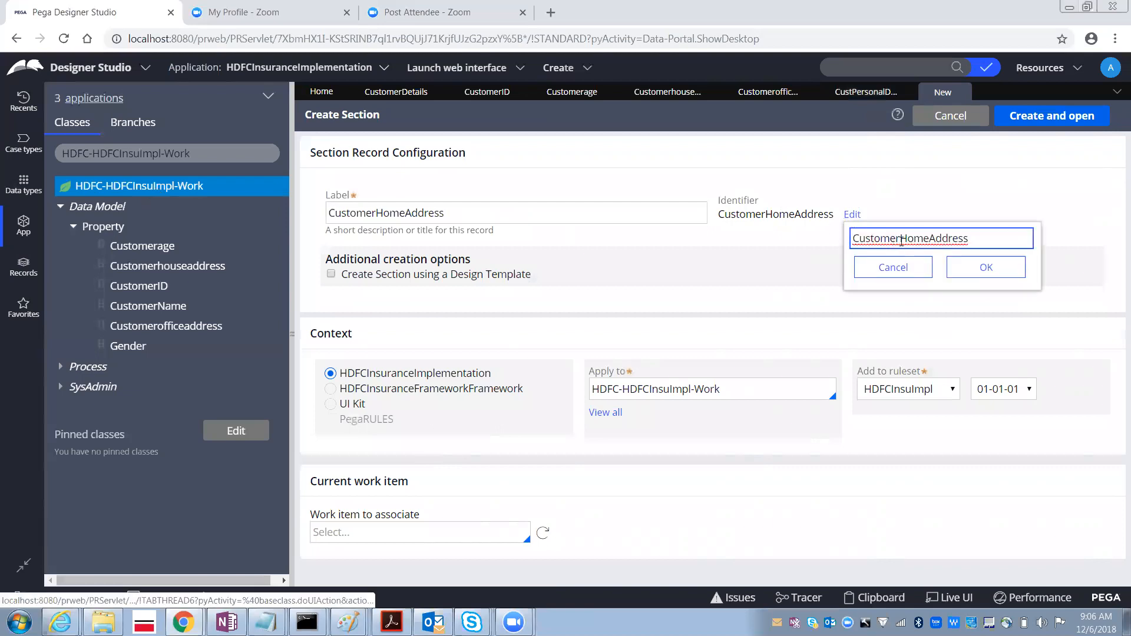
pyautogui.press('BackSpace')
pyautogui.press('BackSpace')
pyautogui.press('BackSpace')
pyautogui.press('BackSpace')
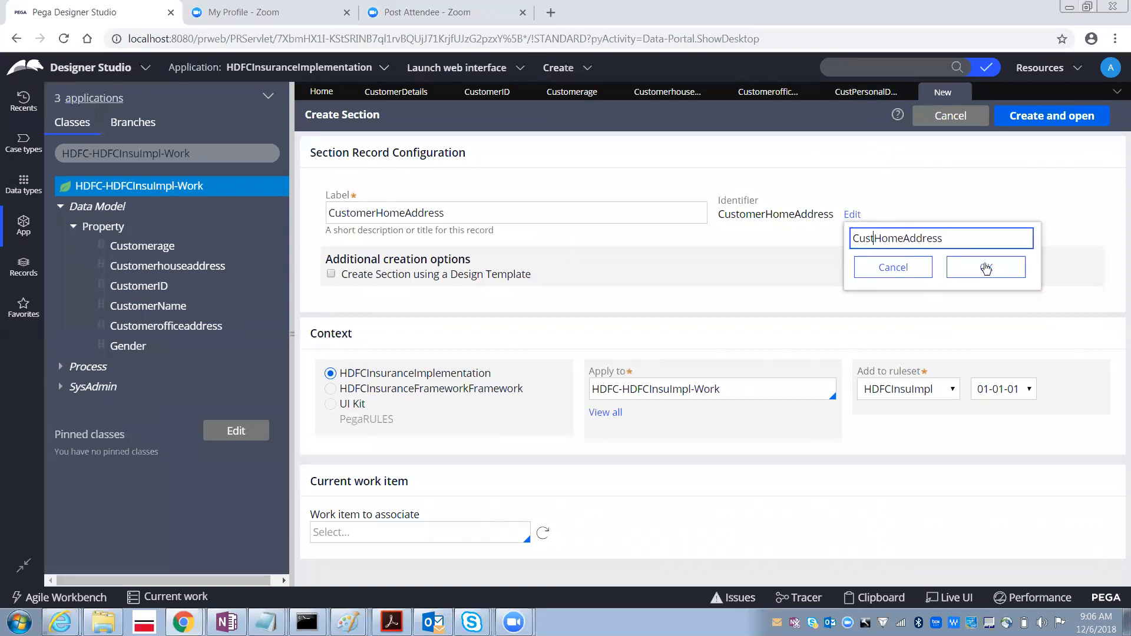
pyautogui.click(922, 265)
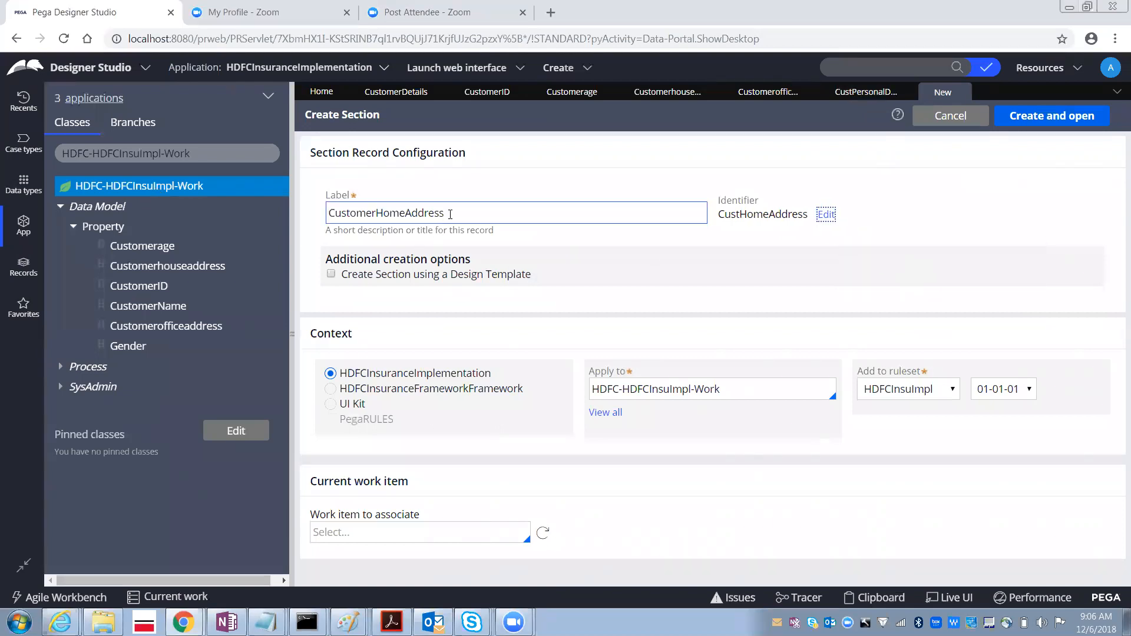
pyautogui.moveTo(451, 213); pyautogui.dragTo(272, 220)
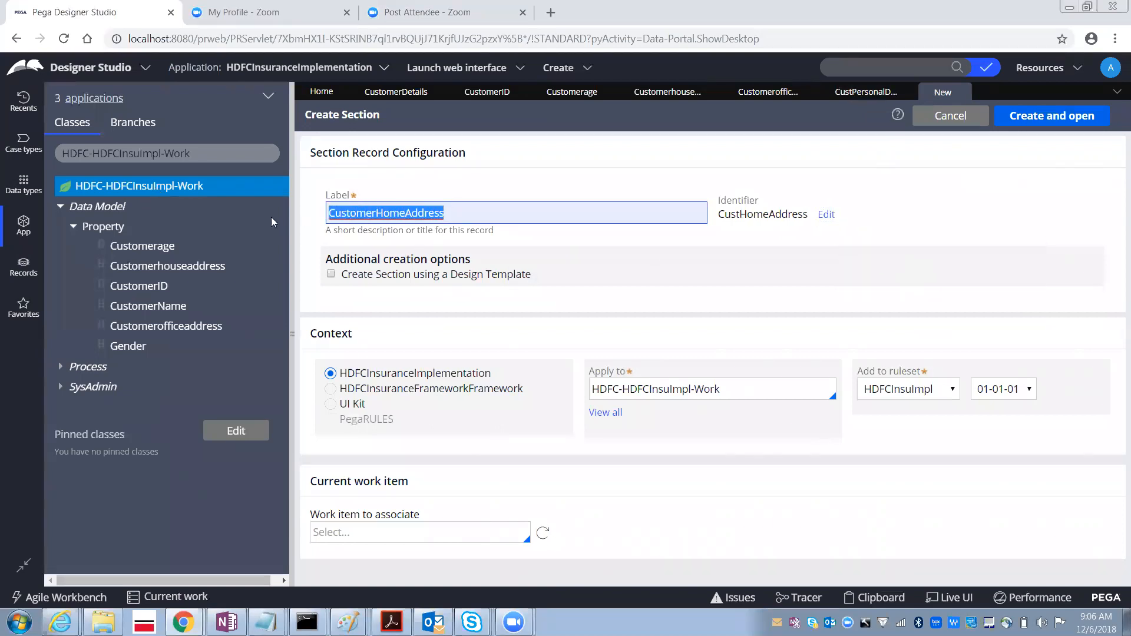
pyautogui.click(757, 235)
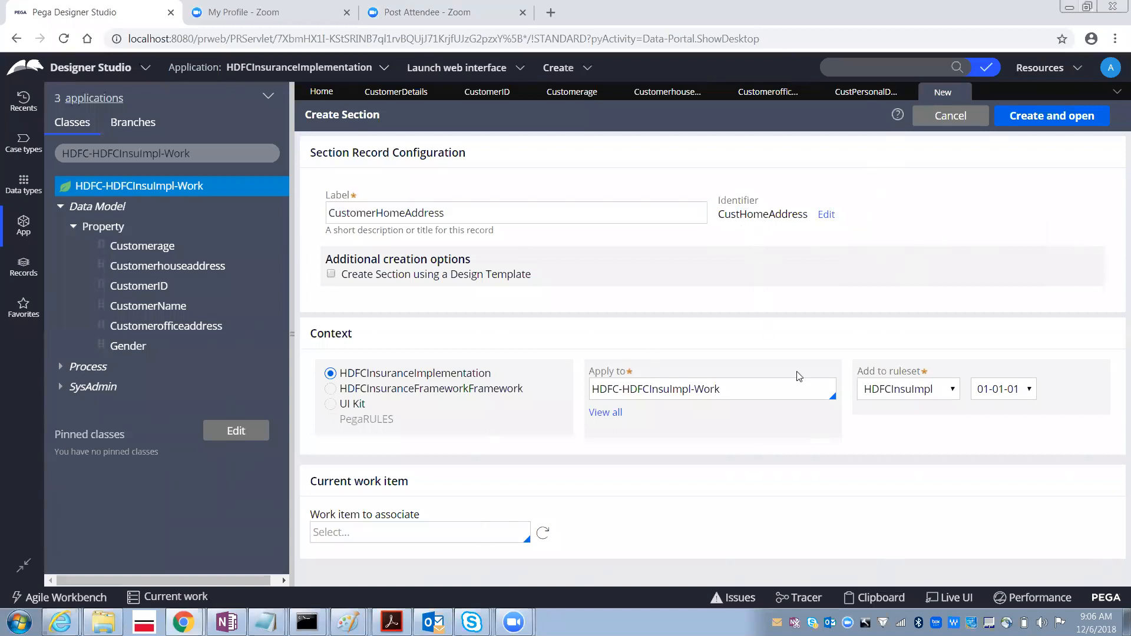
# - Create the CustomerHomeAddress section in the HDFCInsuImpl ruleset and save it
pyautogui.click(891, 397)
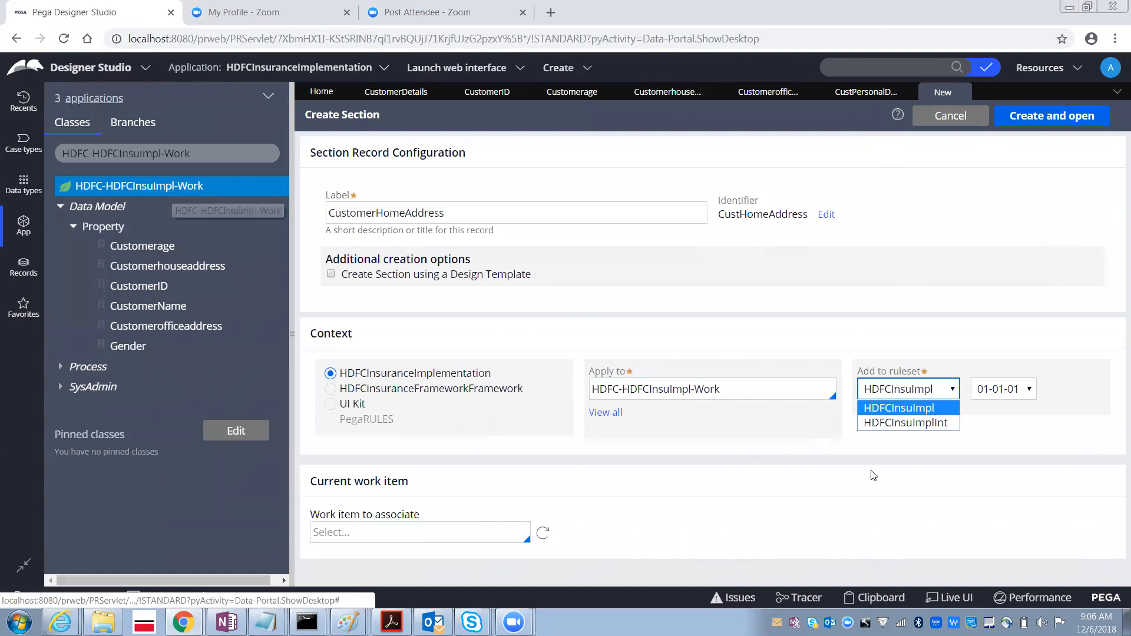
pyautogui.click(918, 413)
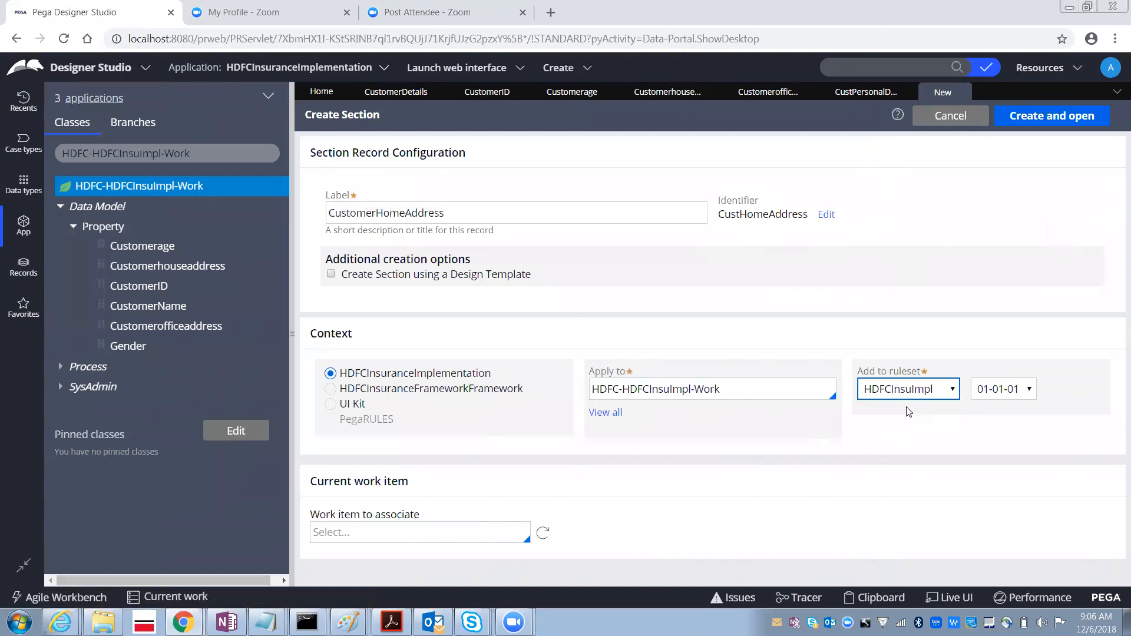
pyautogui.click(1018, 121)
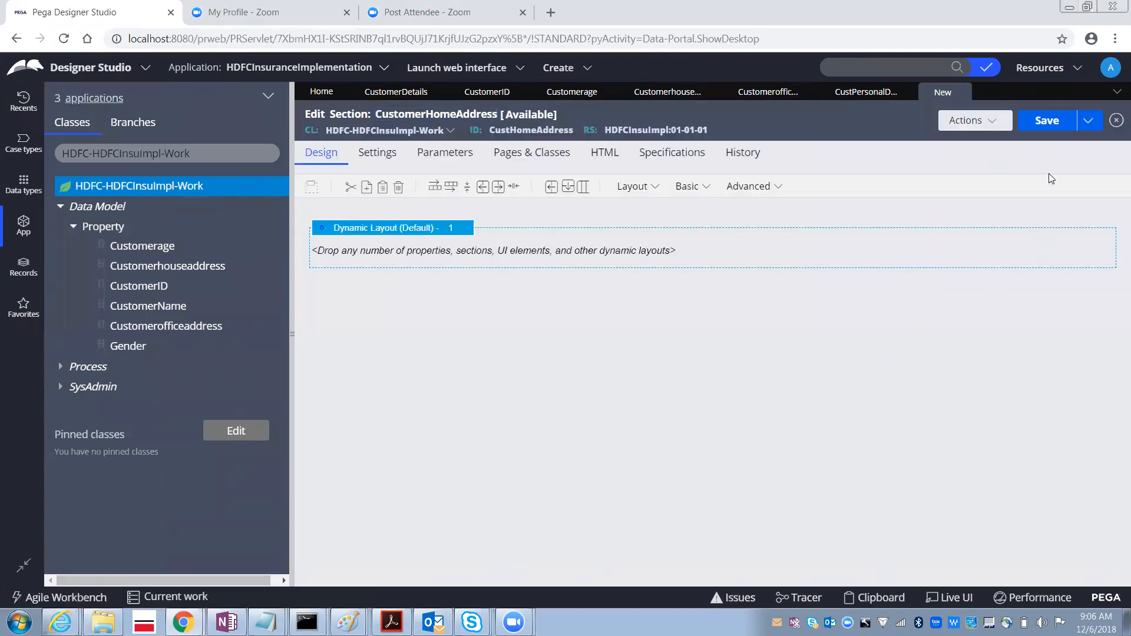
pyautogui.click(1049, 122)
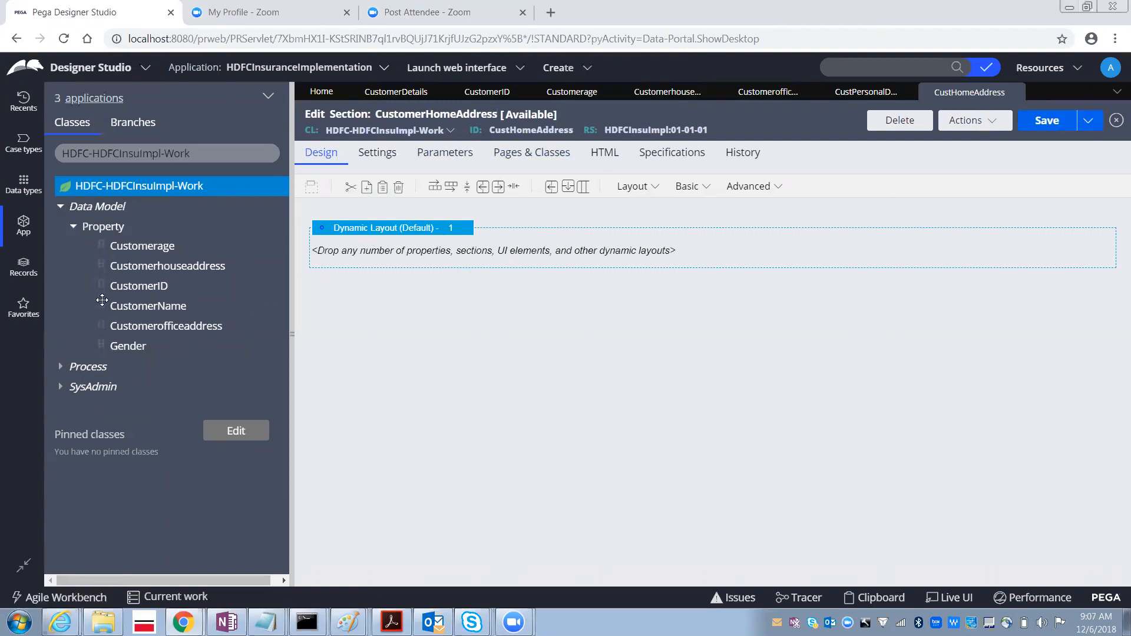
# - Add the Customerhouseaddress property to the dynamic layout of the CustomerHomeAddress section and open the field's cell properties
pyautogui.moveTo(101, 266); pyautogui.dragTo(373, 258)
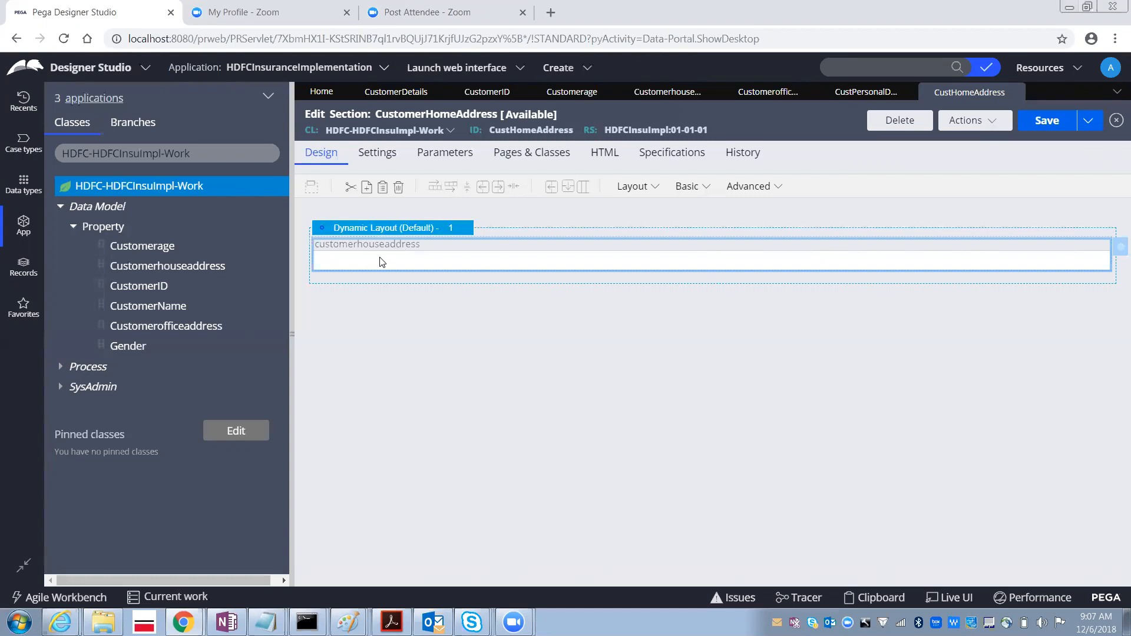
pyautogui.doubleClick(401, 260)
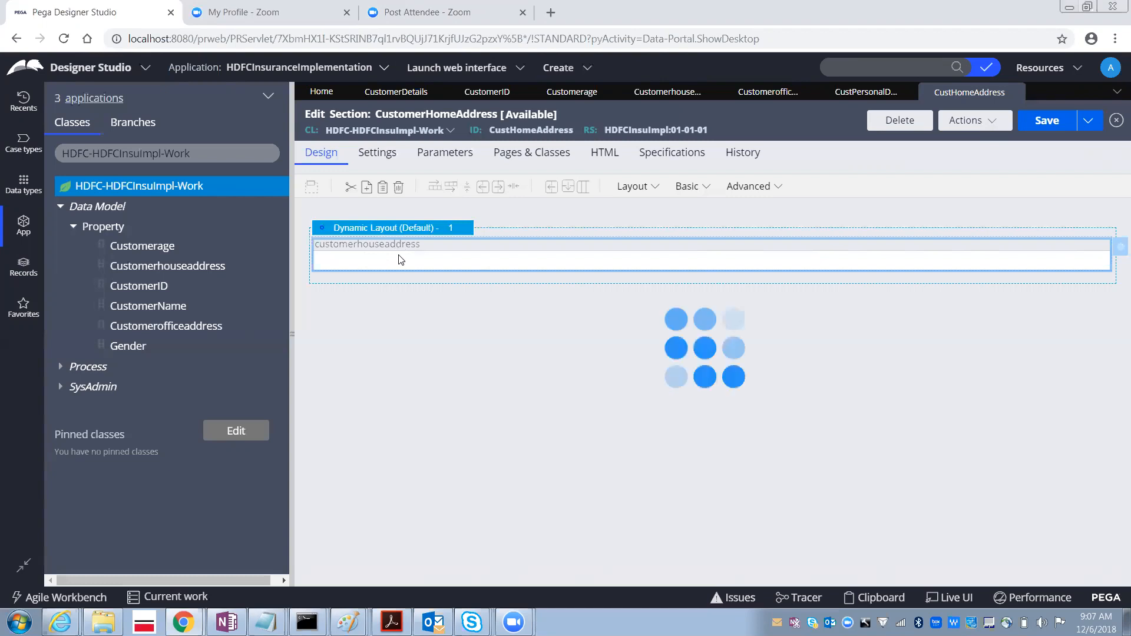